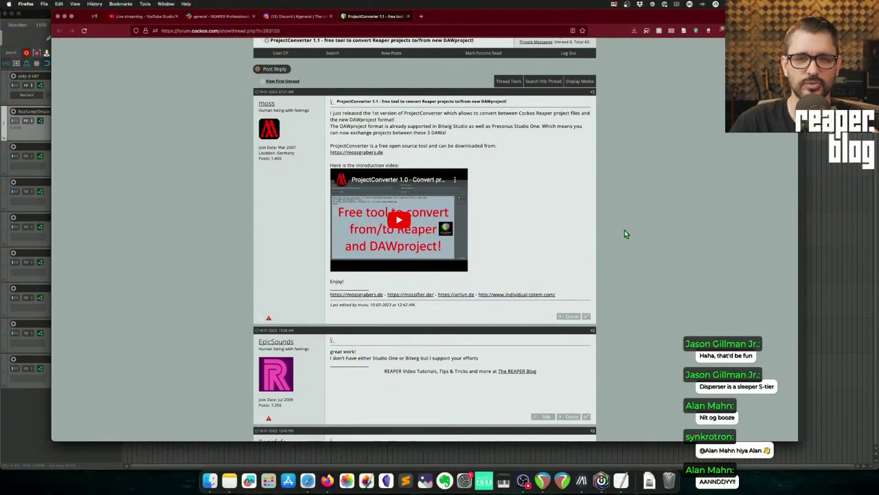
scroll(623, 232, down, 1)
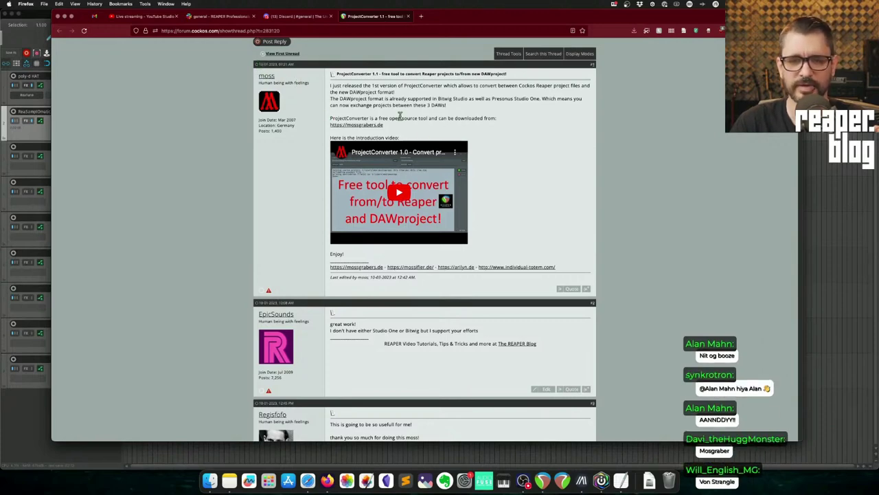
scroll(463, 163, down, 1)
scroll(462, 163, down, 1)
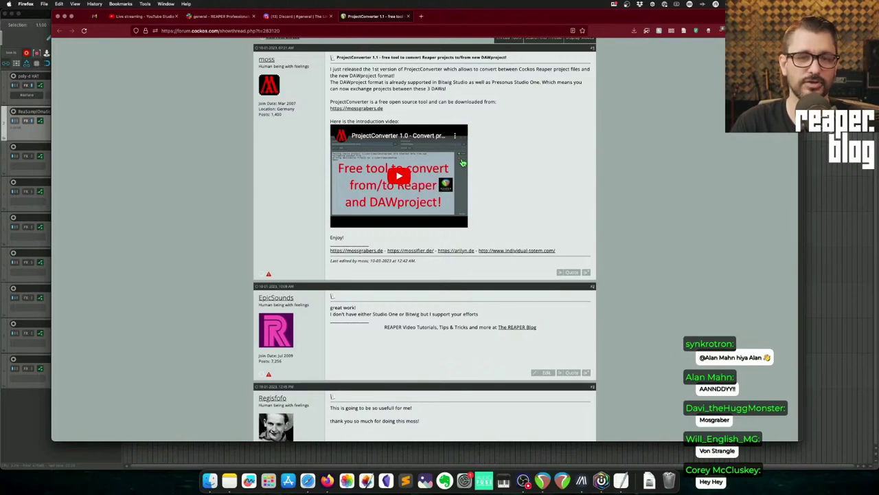
scroll(475, 161, down, 3)
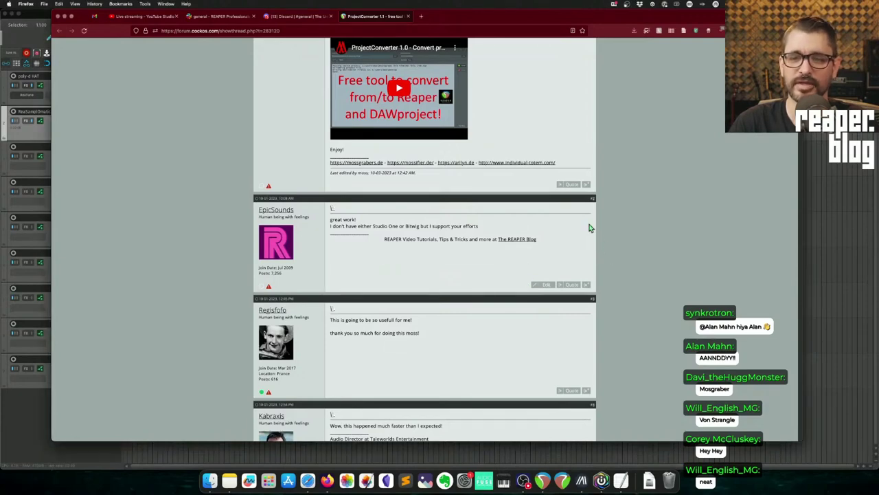
scroll(589, 227, up, 3)
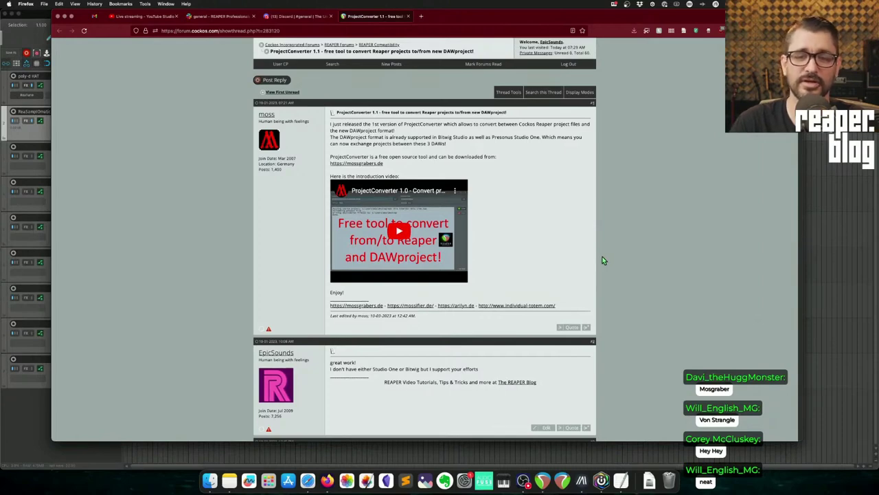
scroll(602, 258, down, 1)
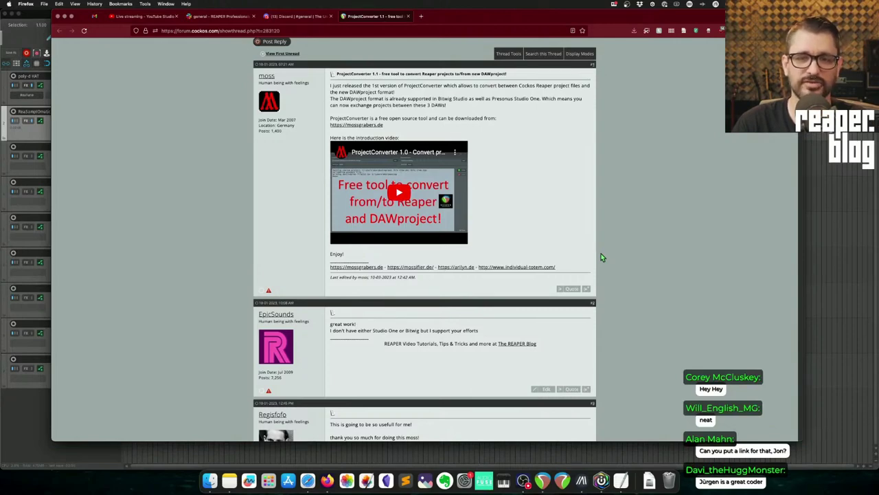
scroll(601, 256, down, 1)
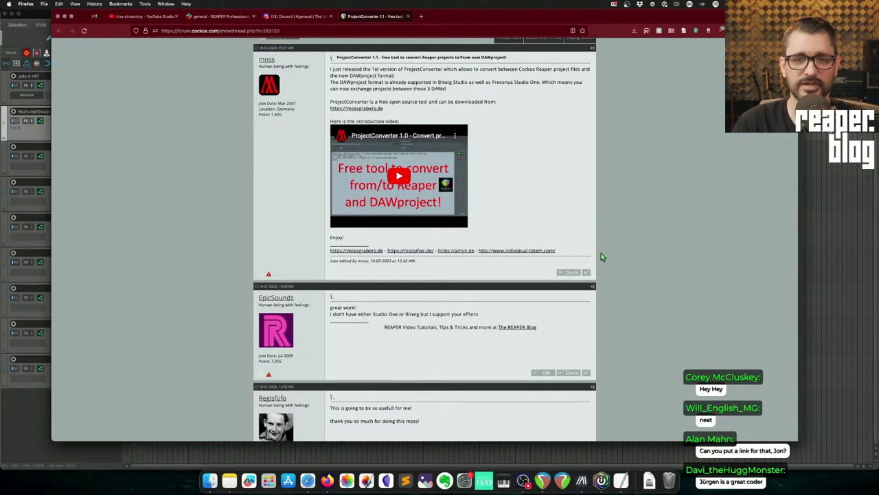
scroll(601, 256, down, 10)
scroll(601, 256, up, 10)
scroll(601, 257, up, 8)
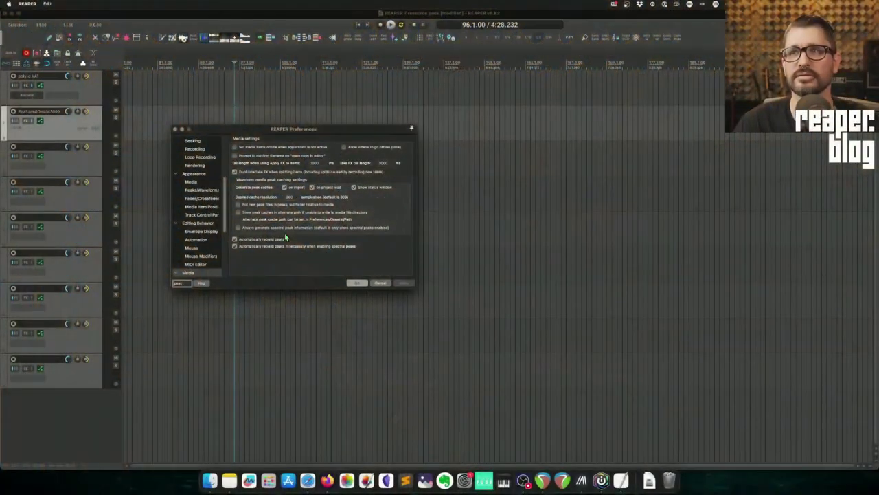
- Review the Peaks/Waveforms cache settings, selecting the 300 cache resolution value
scroll(218, 233, down, 1)
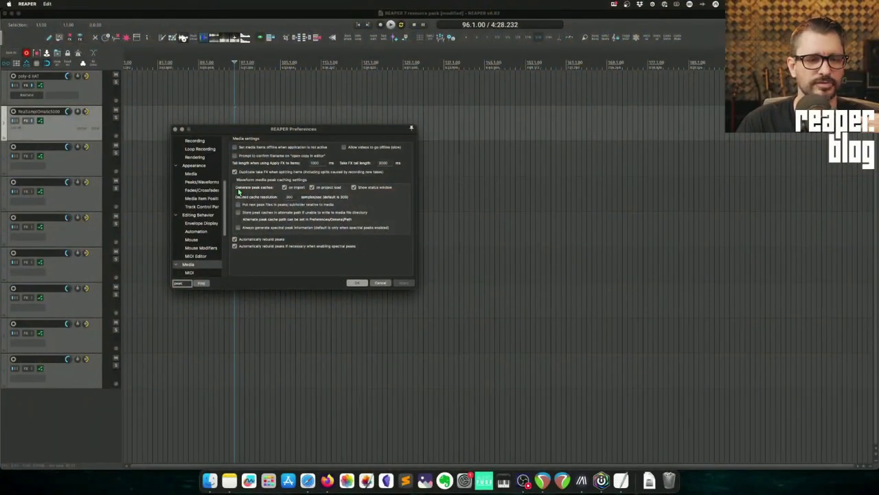
double_click(287, 198)
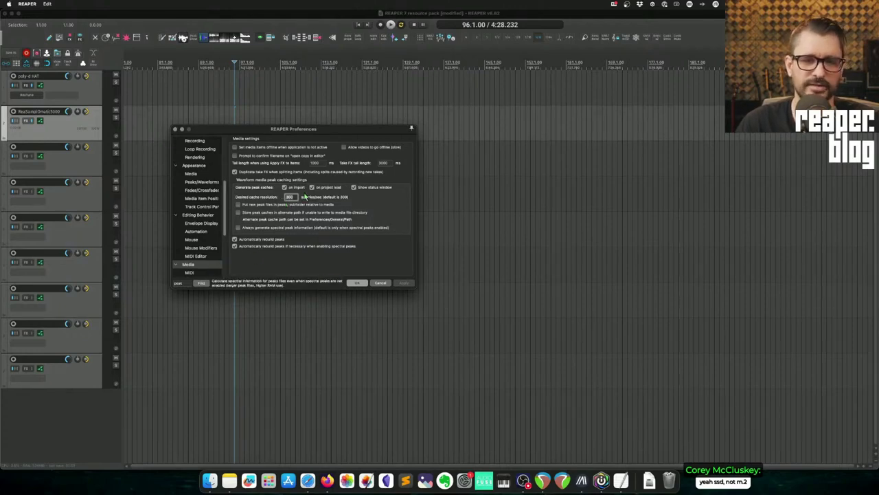
scroll(217, 248, down, 3)
scroll(217, 249, up, 3)
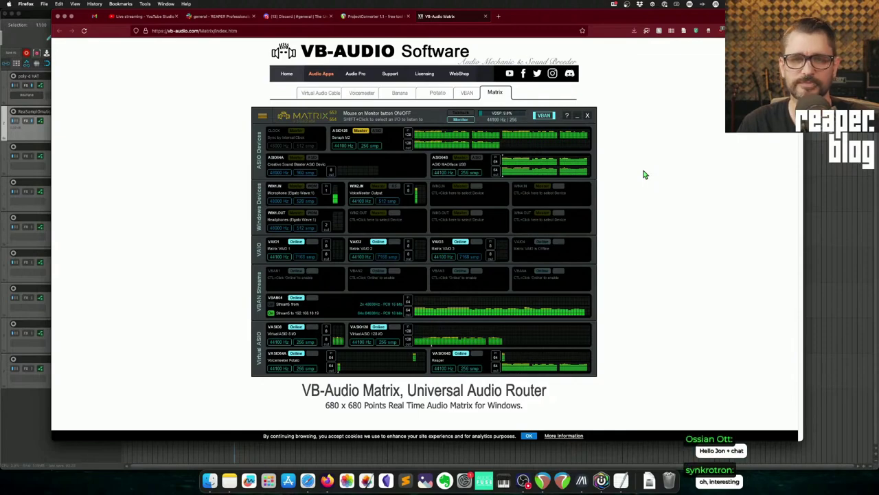
scroll(643, 174, down, 1)
scroll(644, 175, down, 2)
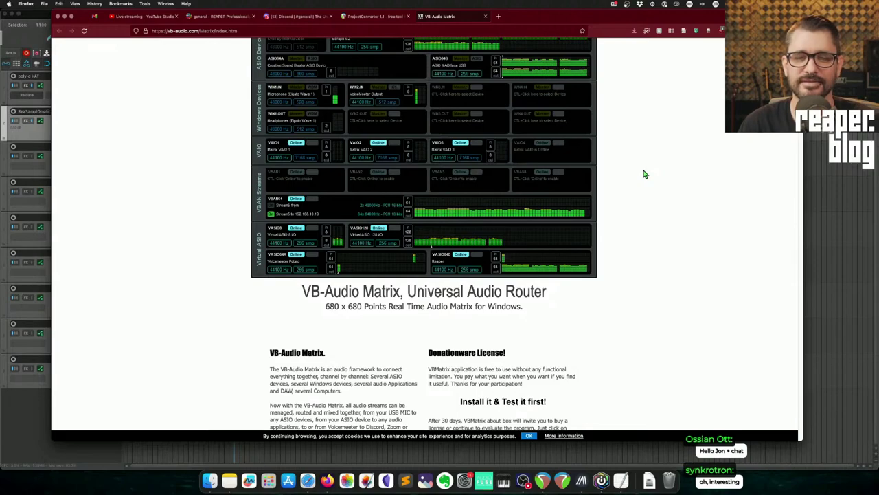
scroll(671, 241, up, 3)
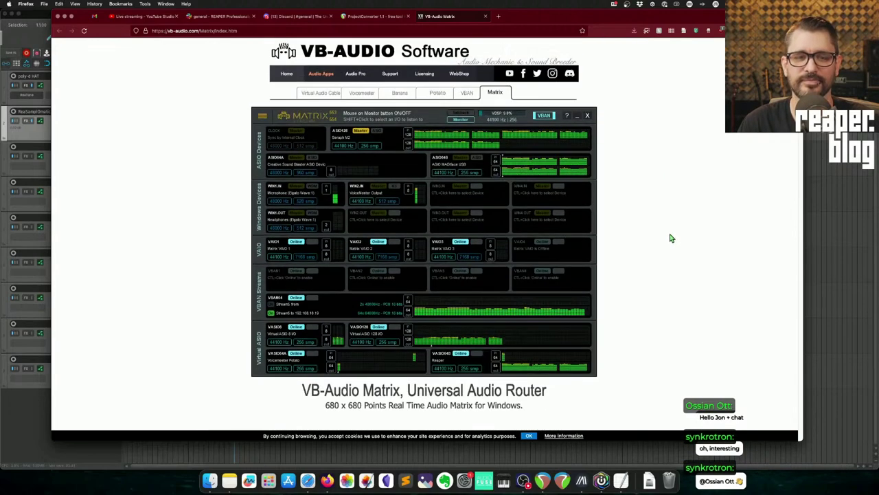
scroll(671, 237, down, 2)
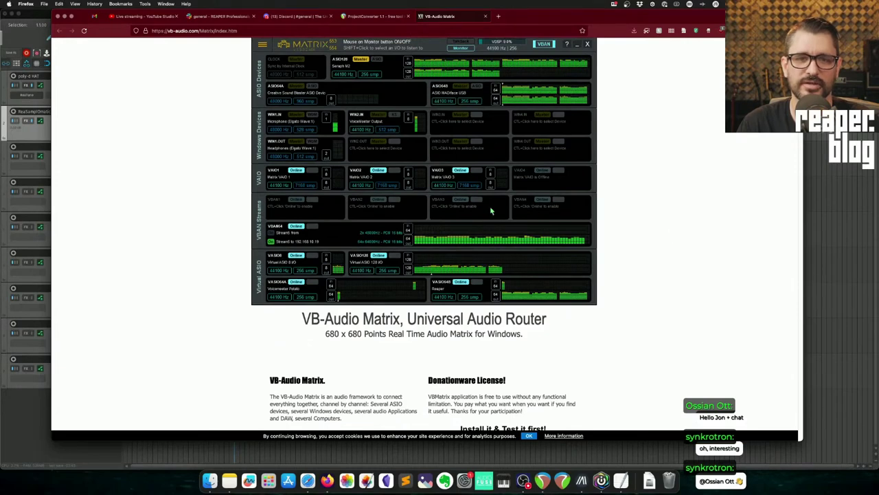
scroll(477, 133, up, 1)
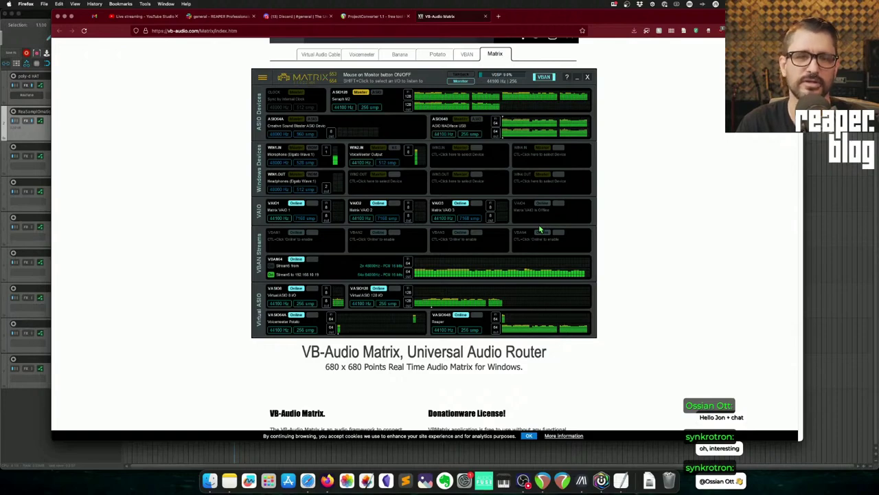
scroll(636, 214, down, 8)
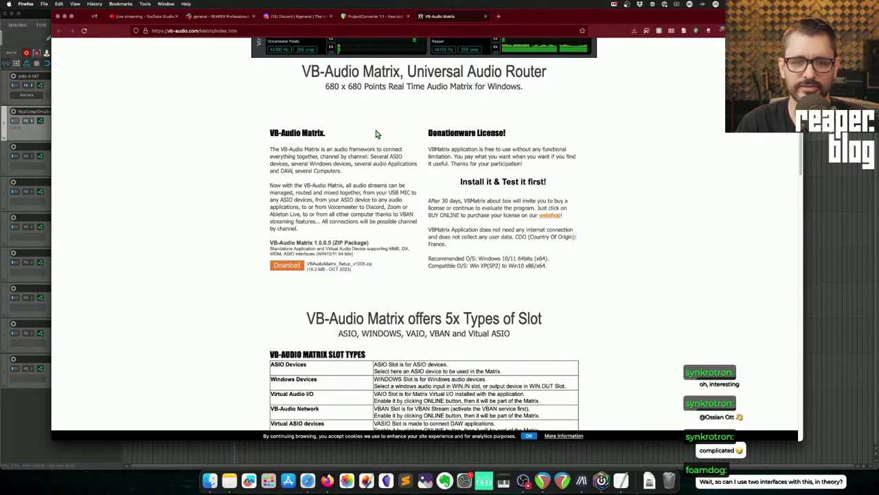
scroll(376, 134, down, 1)
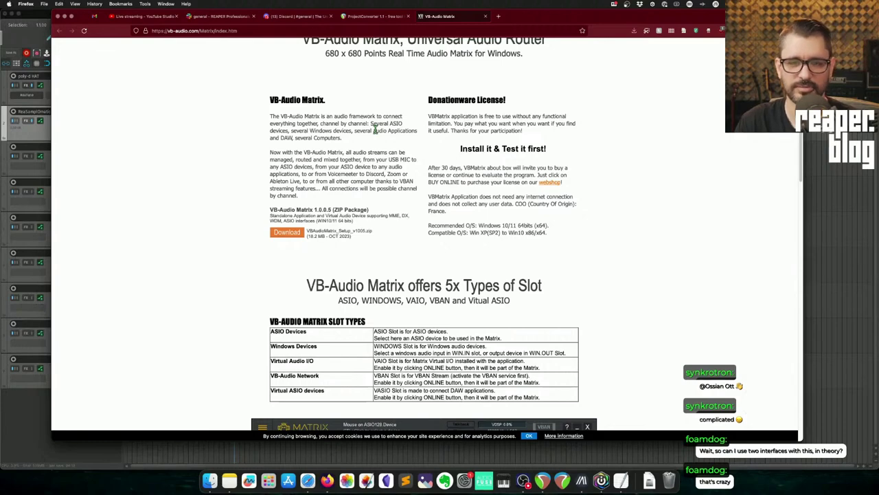
scroll(612, 226, down, 2)
scroll(613, 226, down, 10)
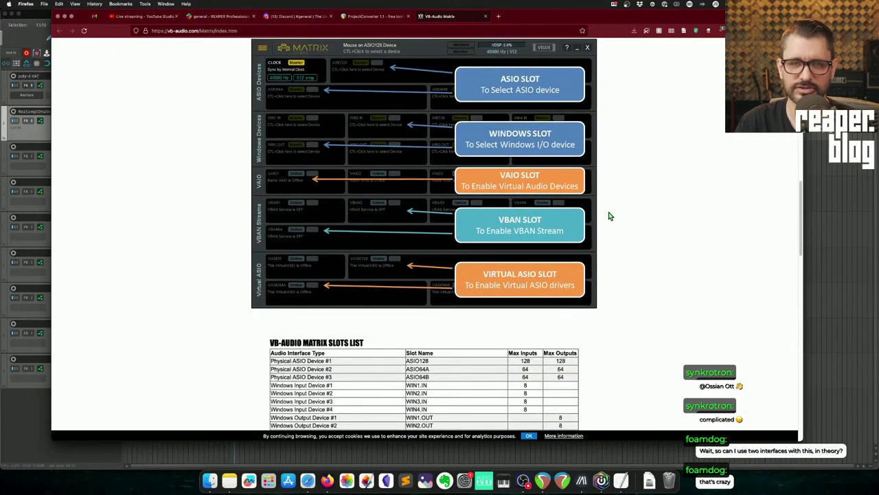
scroll(608, 215, down, 2)
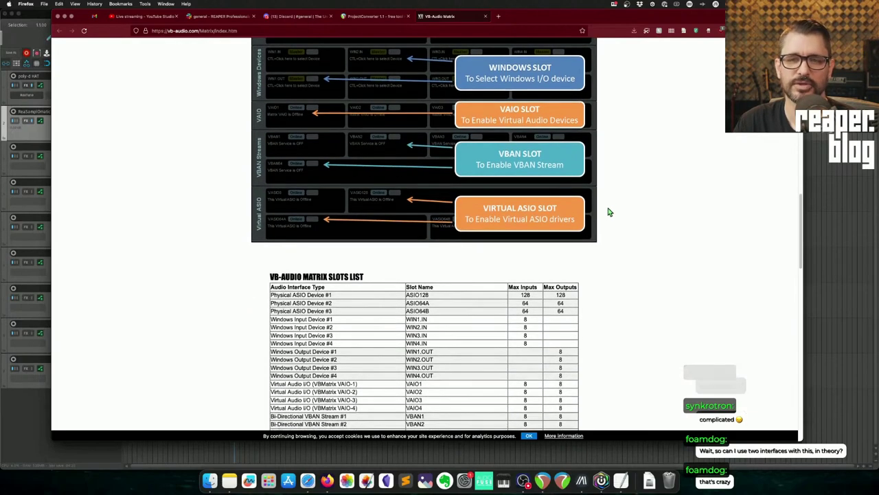
scroll(608, 213, up, 2)
scroll(609, 212, down, 20)
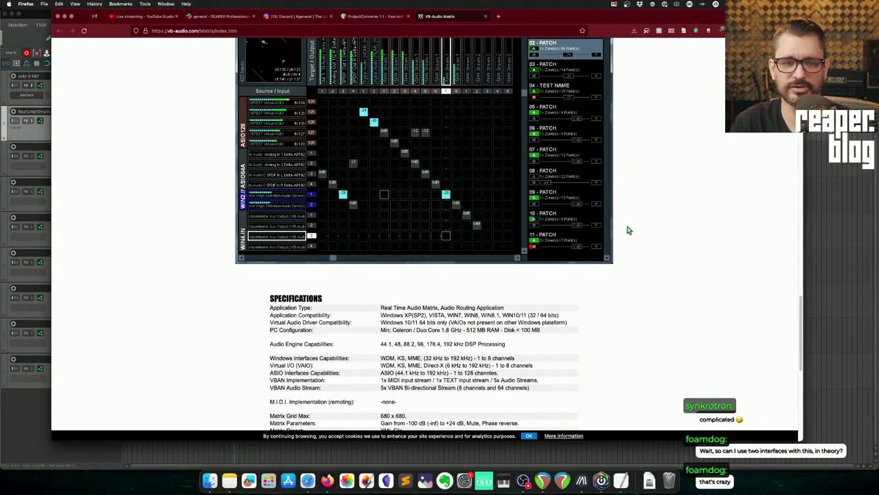
scroll(624, 233, down, 2)
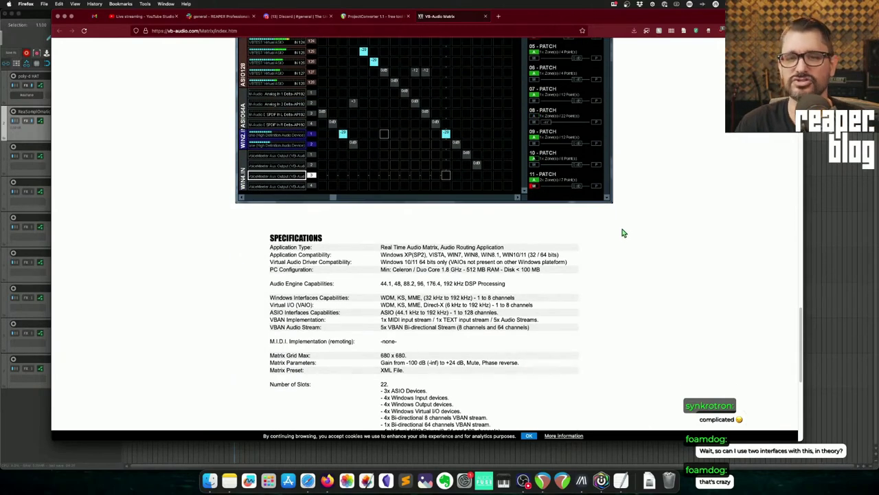
scroll(622, 233, up, 4)
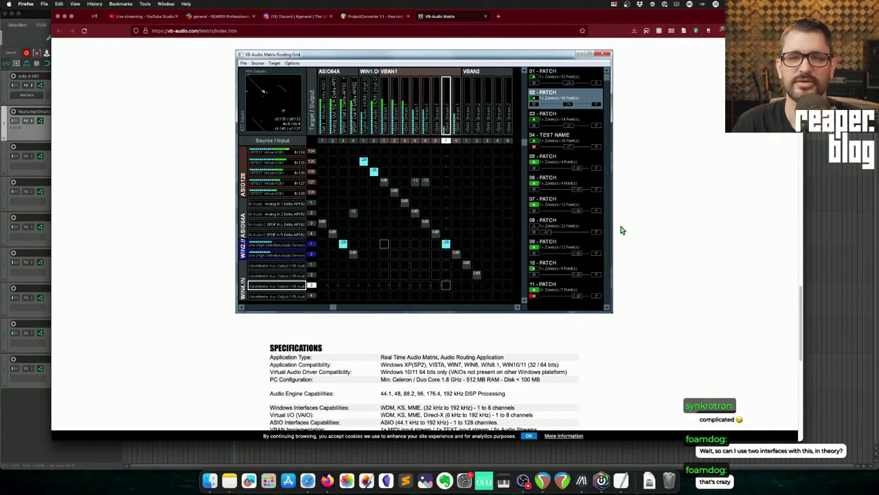
scroll(622, 230, down, 5)
scroll(622, 230, down, 10)
scroll(620, 223, up, 20)
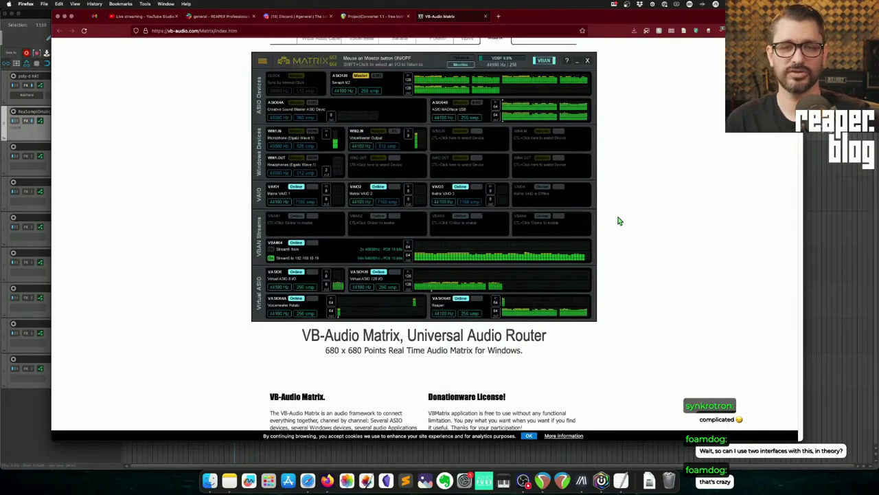
scroll(621, 221, up, 2)
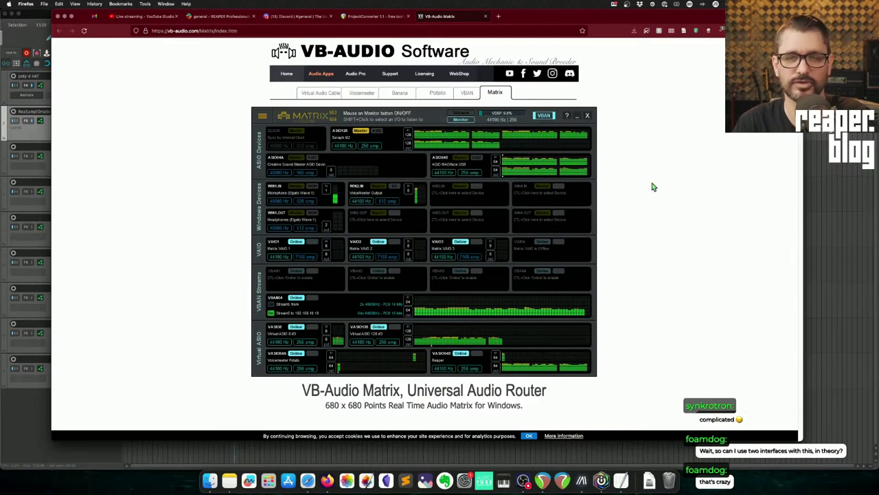
- Open the VB-Audio Matrix product page and scroll through its Windows audio router description
click(360, 96)
scroll(680, 251, down, 5)
scroll(679, 251, up, 1)
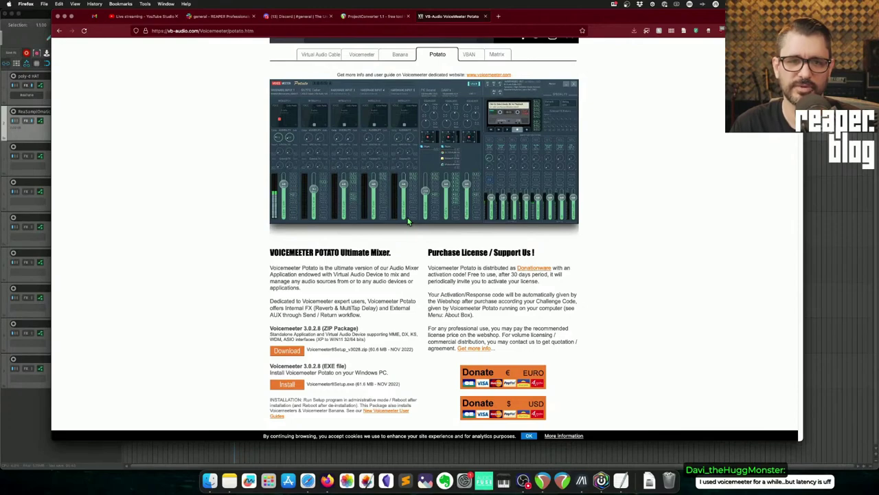
scroll(408, 217, down, 7)
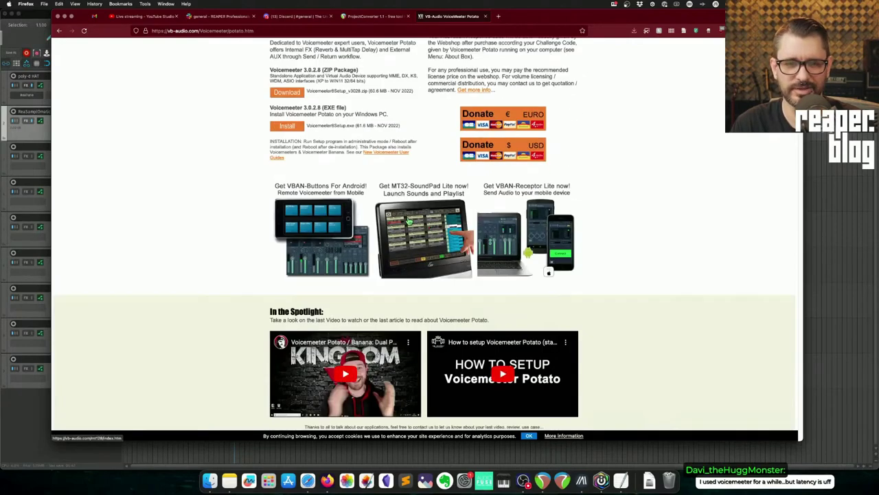
scroll(409, 219, up, 3)
scroll(409, 220, up, 1)
scroll(408, 220, up, 3)
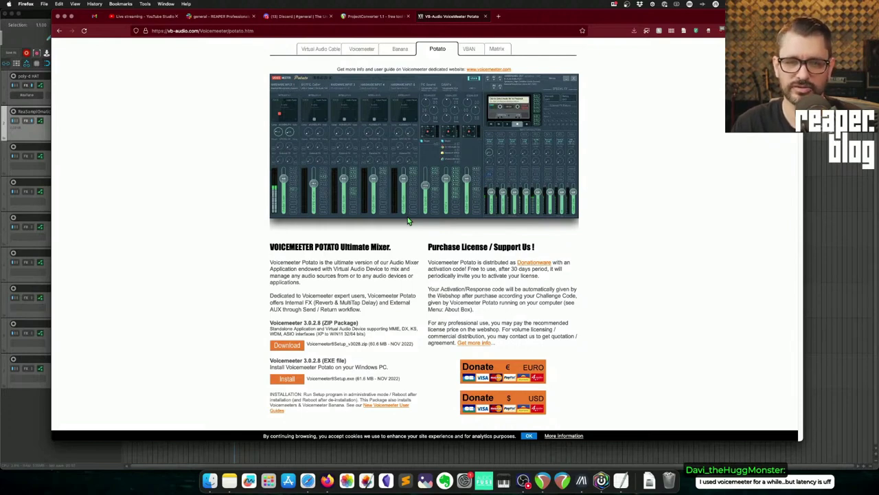
scroll(518, 206, up, 2)
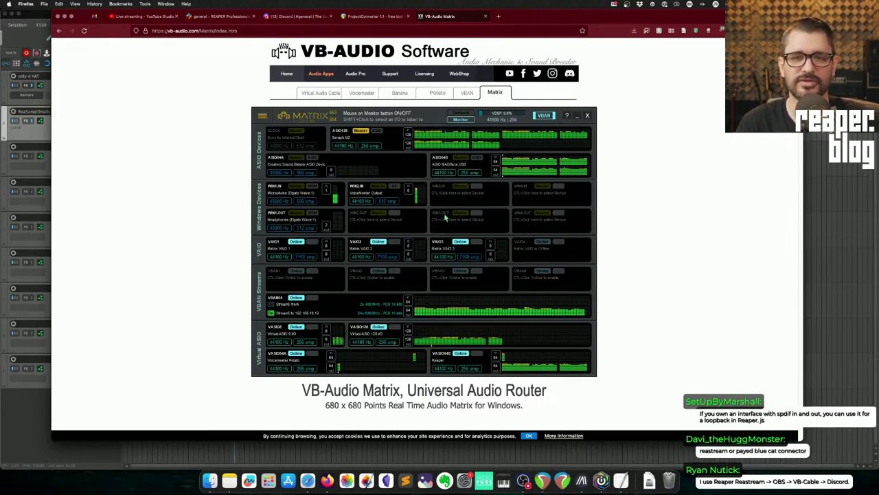
- Bring up X-Raym's REAPER Action List and scroll down the alphabetical action list
click(362, 92)
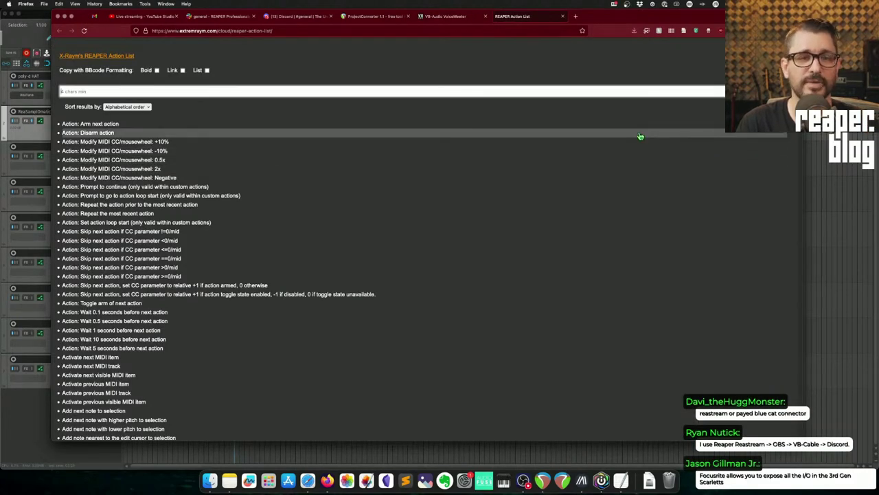
scroll(539, 260, down, 1)
scroll(539, 261, up, 1)
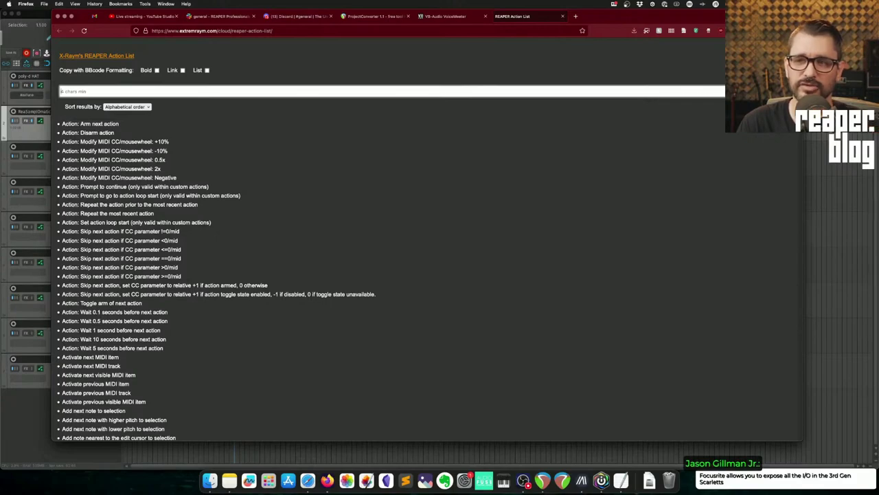
scroll(426, 240, down, 20)
drag(799, 206, 799, 41)
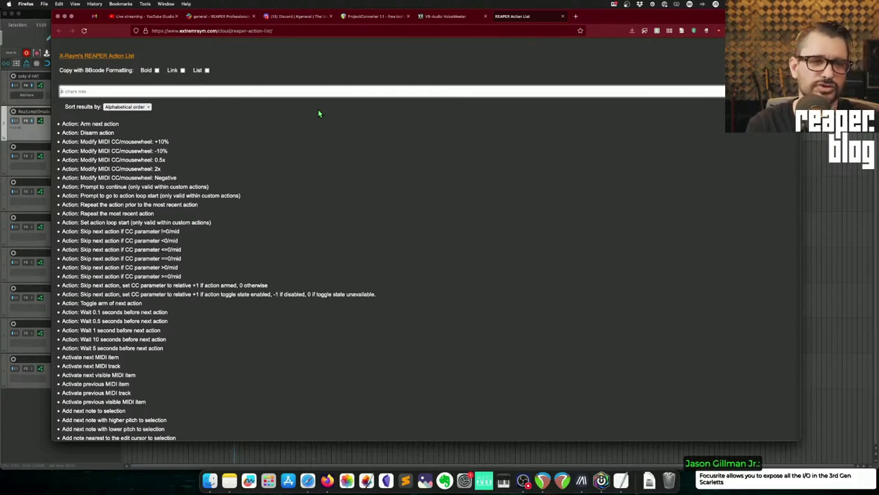
- Search the action list for 'track height' and sort results by Relevance
text(track height)
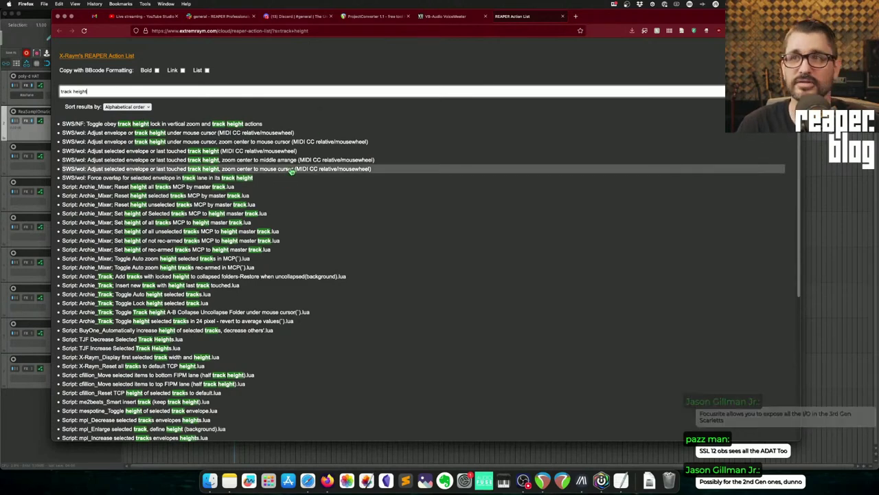
scroll(288, 171, down, 3)
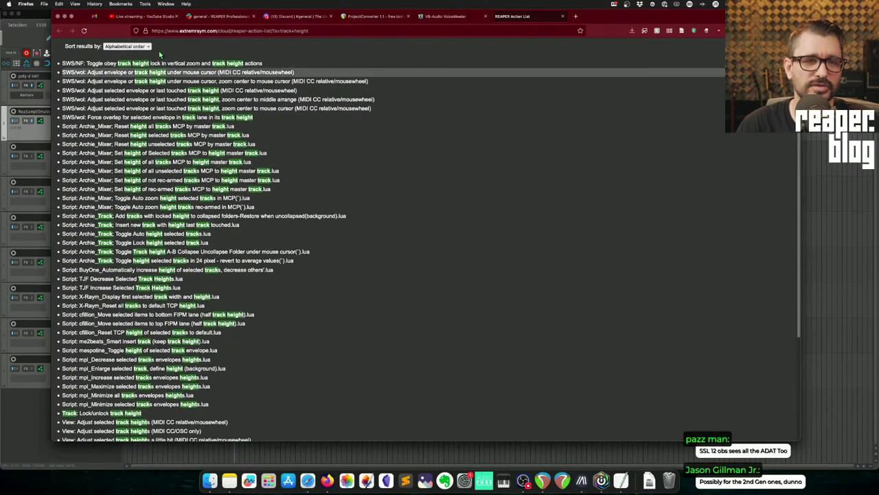
click(129, 46)
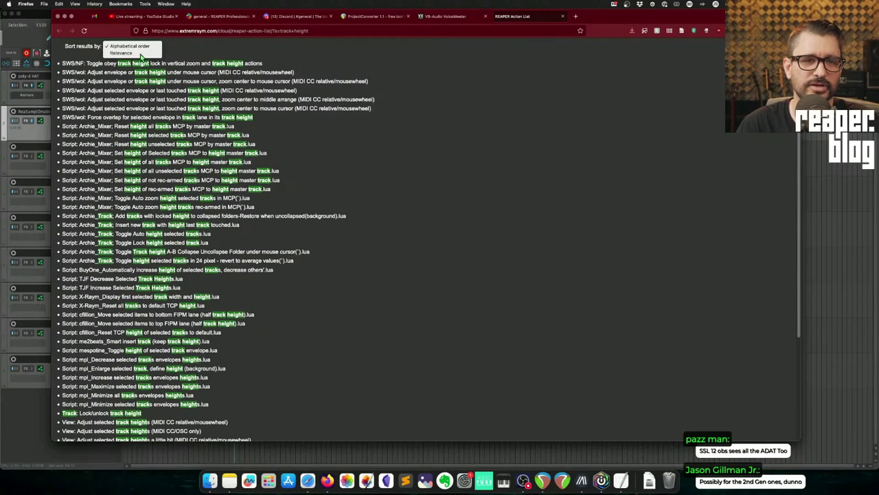
click(137, 54)
- Replace the search with 'zoom vertical' and scroll through the matching actions
key(shift+Tab)
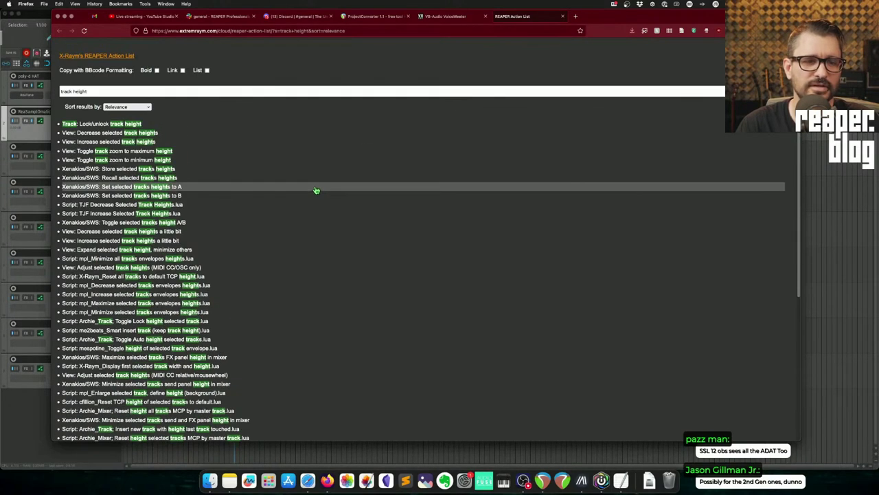
text(zoom vertical)
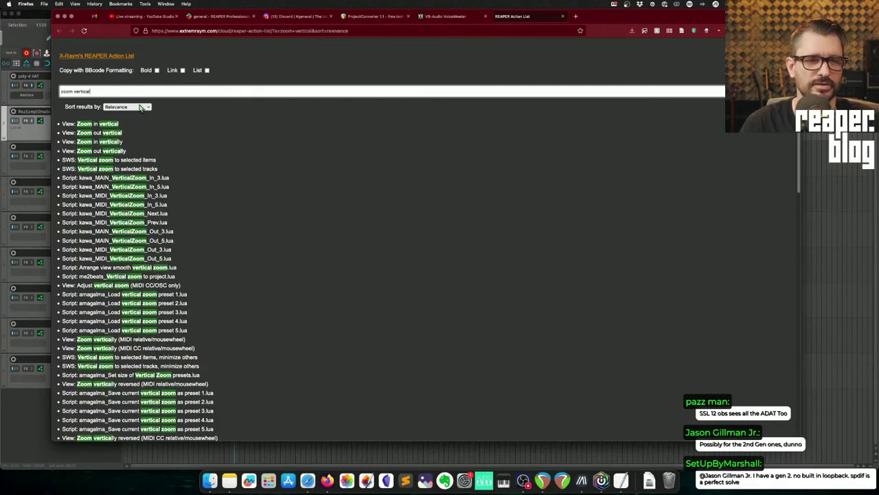
scroll(213, 213, down, 5)
scroll(213, 212, down, 15)
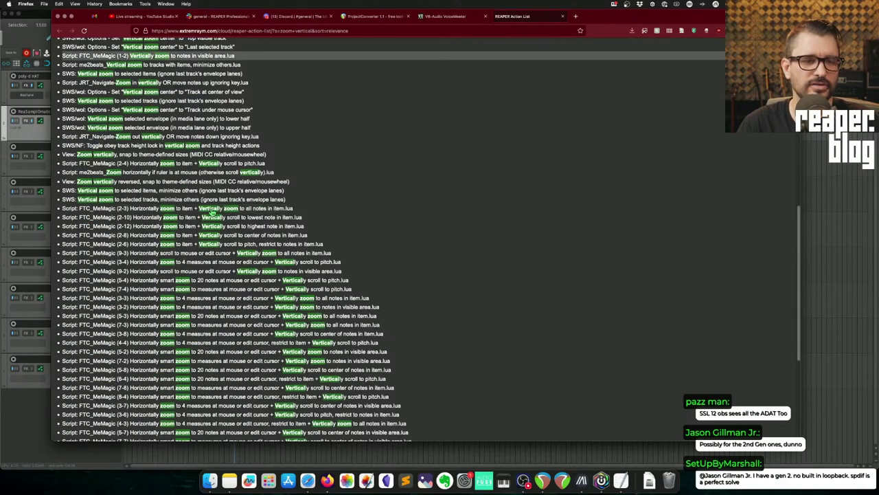
scroll(370, 255, up, 20)
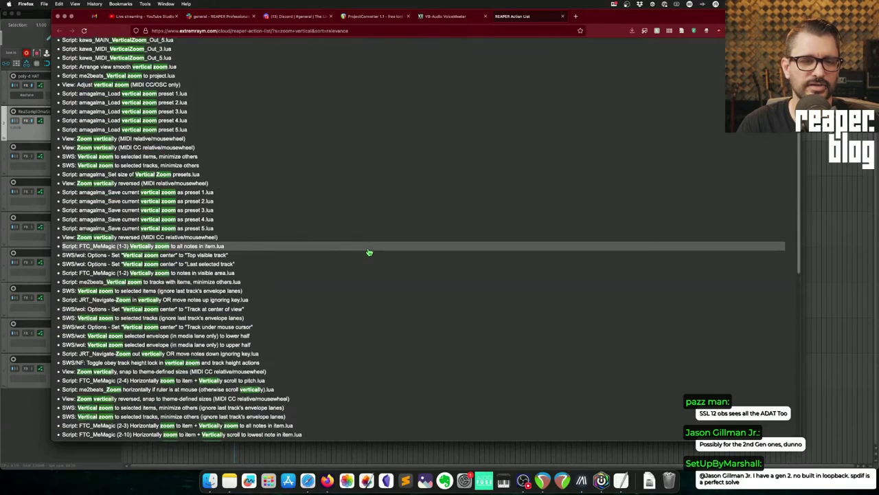
- Search 'freeze', enable Bold formatting, and copy the gen_Freeze action name
triple_click(100, 94)
text(freeze)
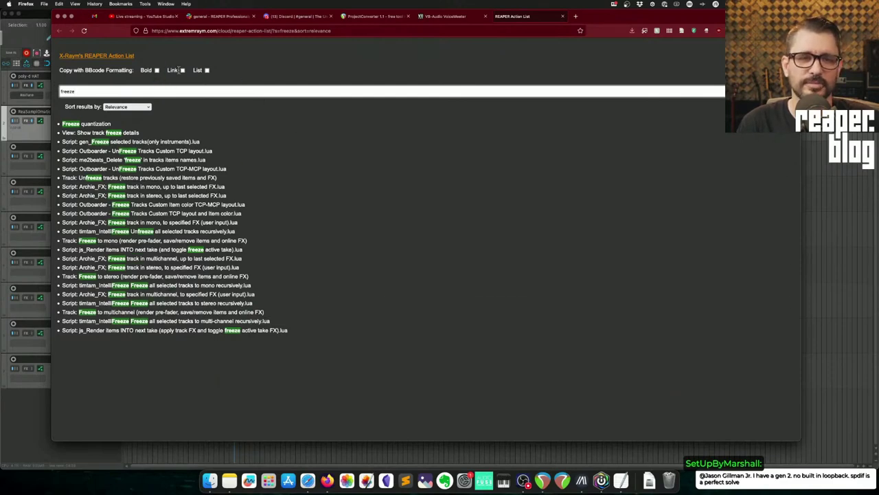
click(158, 71)
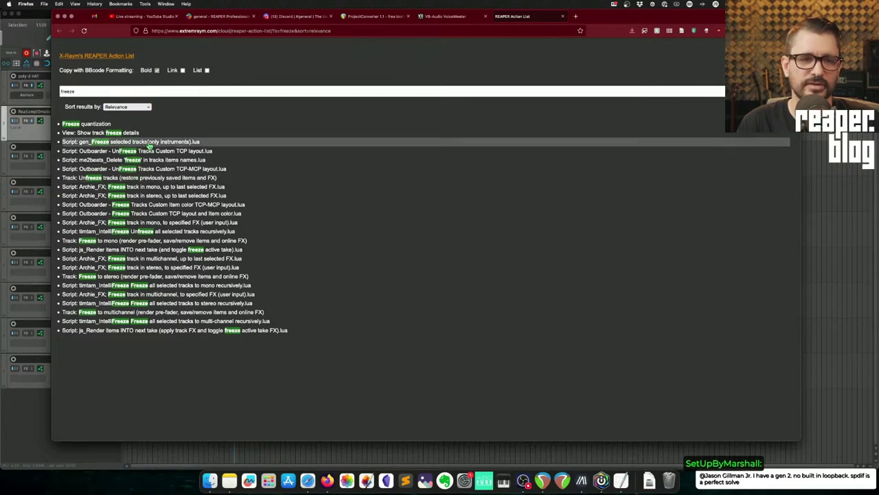
click(150, 144)
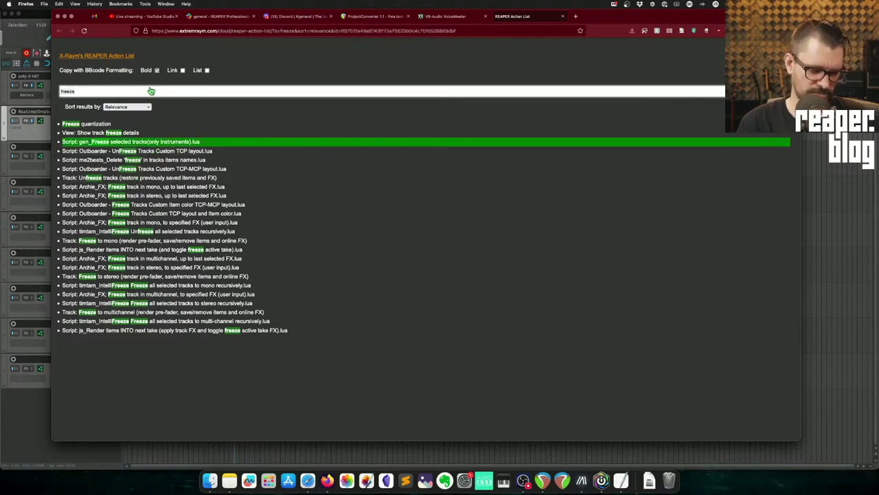
key(ctrl+a)
text([B]Script: gen_Freeze selected tracks(only instruments).lua[/B])
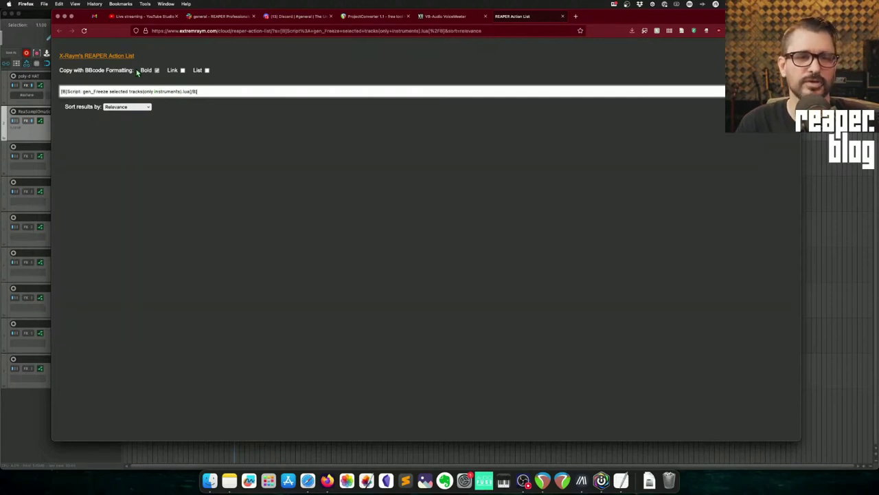
- Switch copy formatting from Bold to Link and clear the search to show all actions
click(156, 70)
click(182, 70)
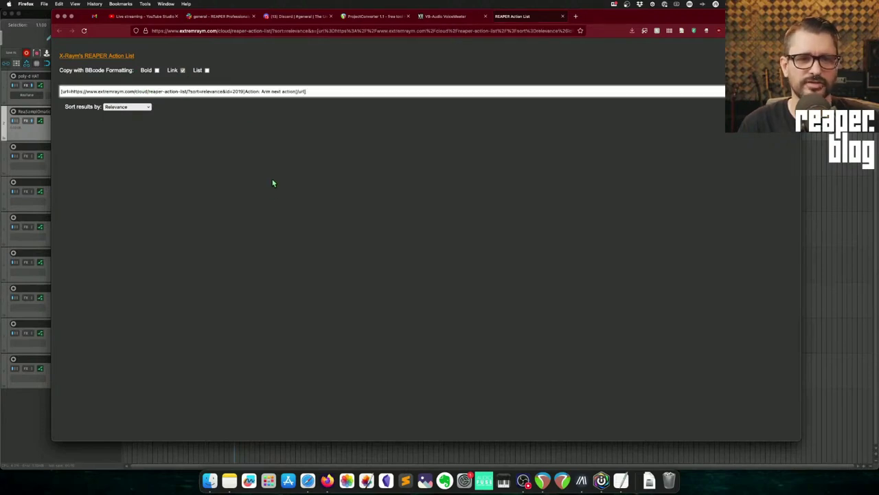
click(255, 96)
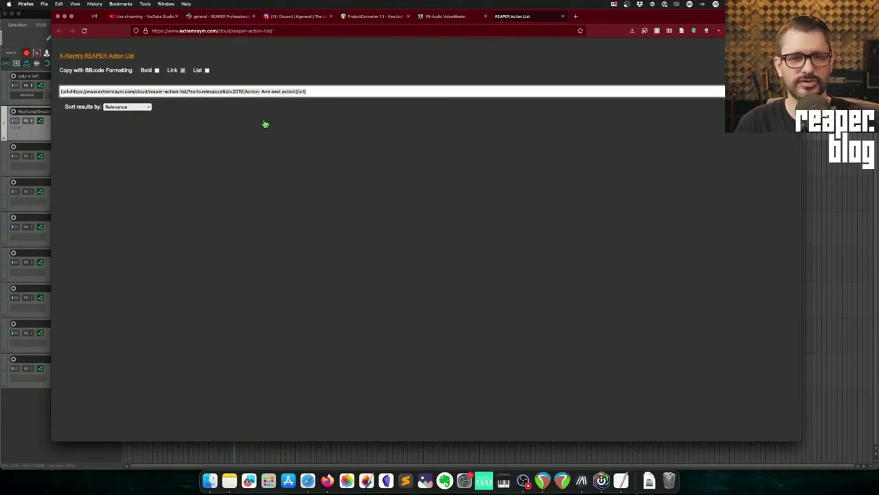
click(271, 141)
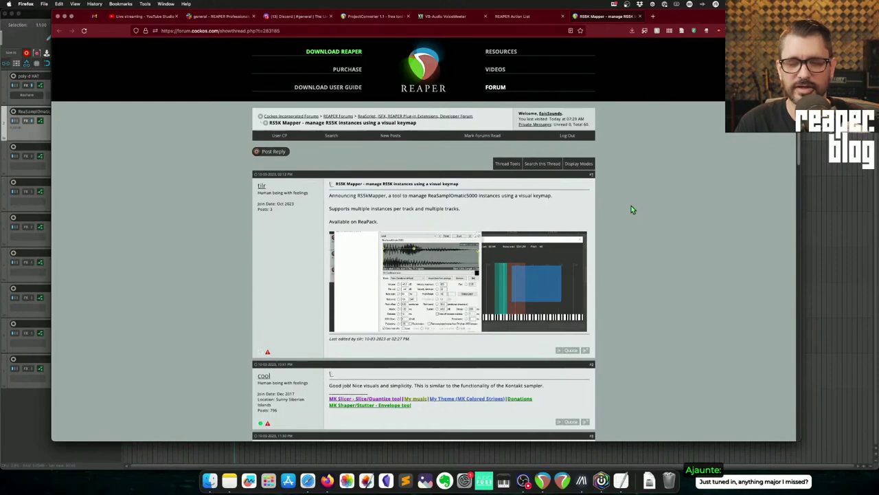
scroll(627, 234, down, 4)
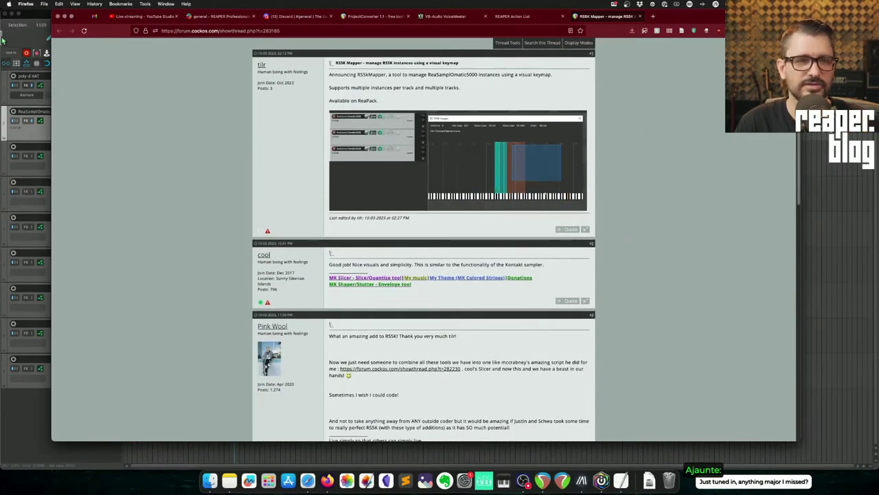
key(super+Tab)
click(228, 3)
mouse_move(200, 3)
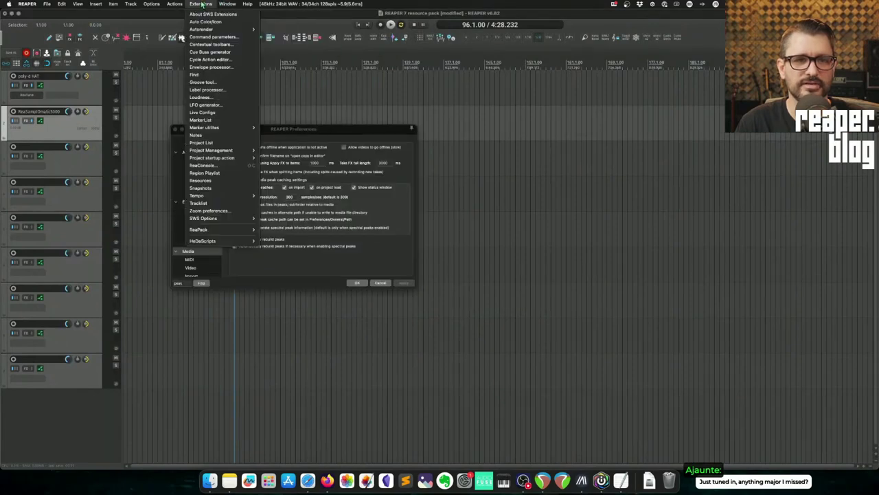
mouse_move(234, 230)
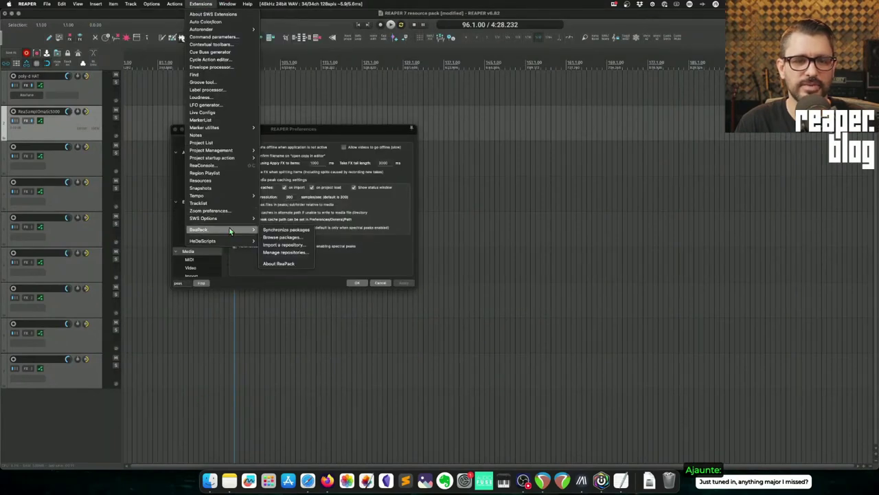
click(292, 241)
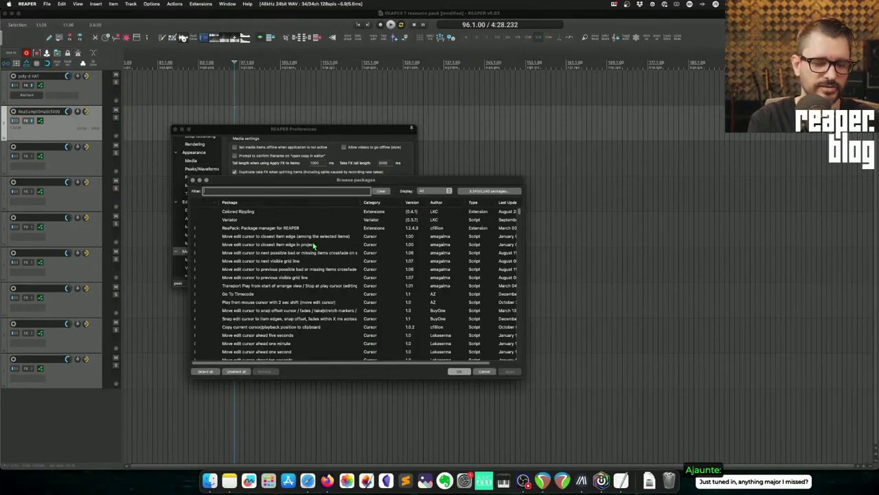
text(rs5k)
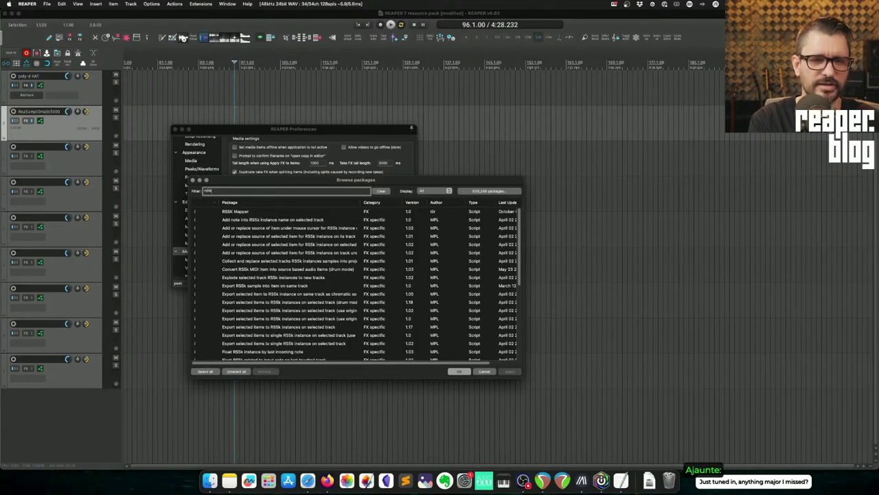
click(246, 212)
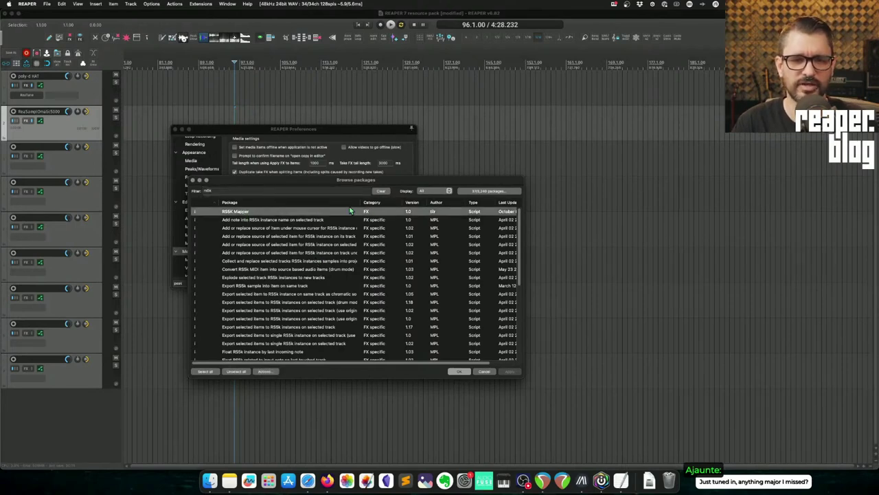
right_click(231, 214)
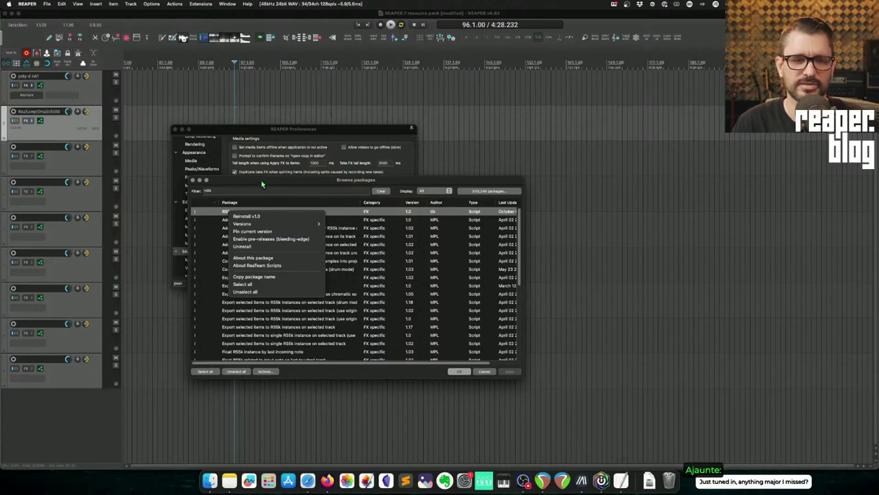
drag(261, 179, 288, 138)
click(488, 331)
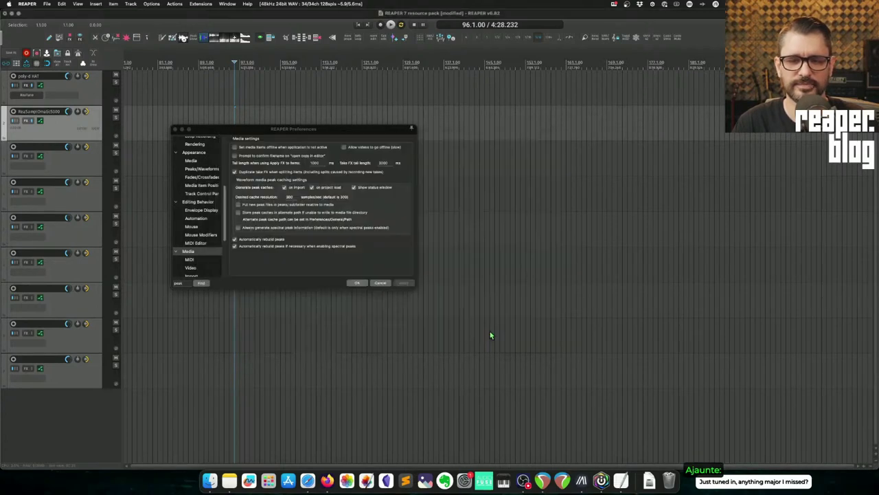
- Close Preferences and run Script: tilr_RS5K Mapper.lua from the Actions list filtered by 'rs5k mapp'
click(356, 283)
key(shift+slash)
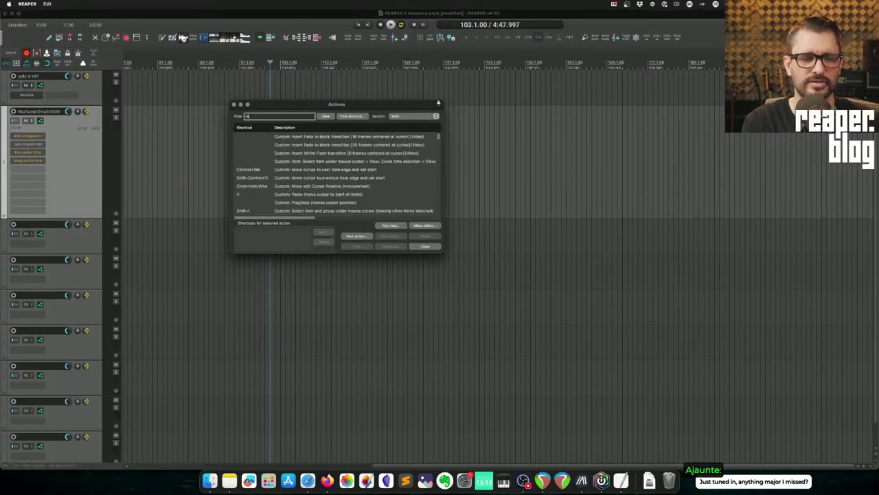
text(man)
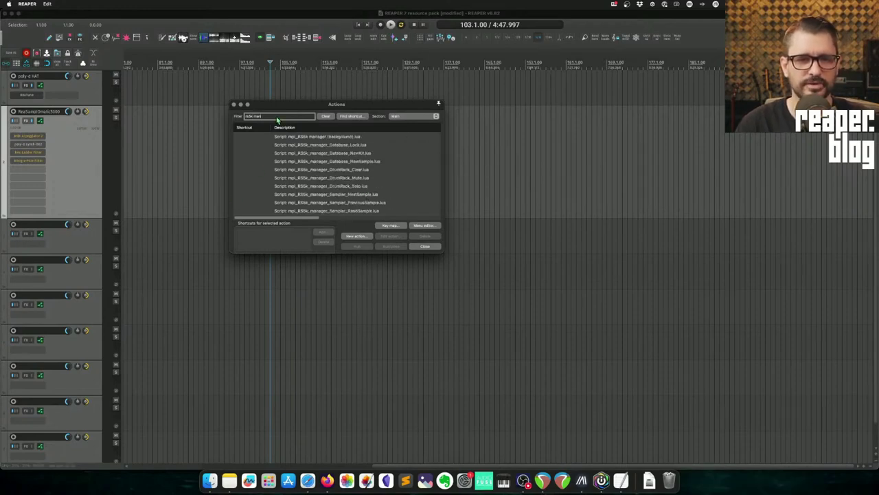
key(BackSpace)
text(pper)
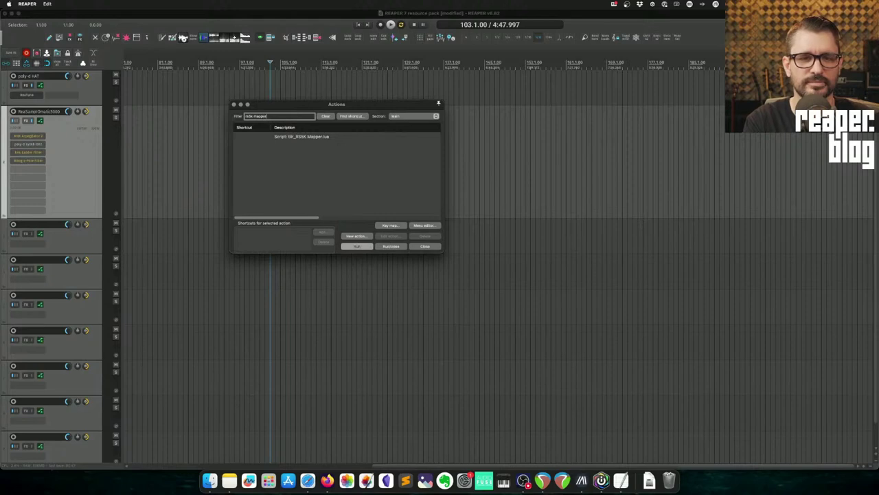
key(Return)
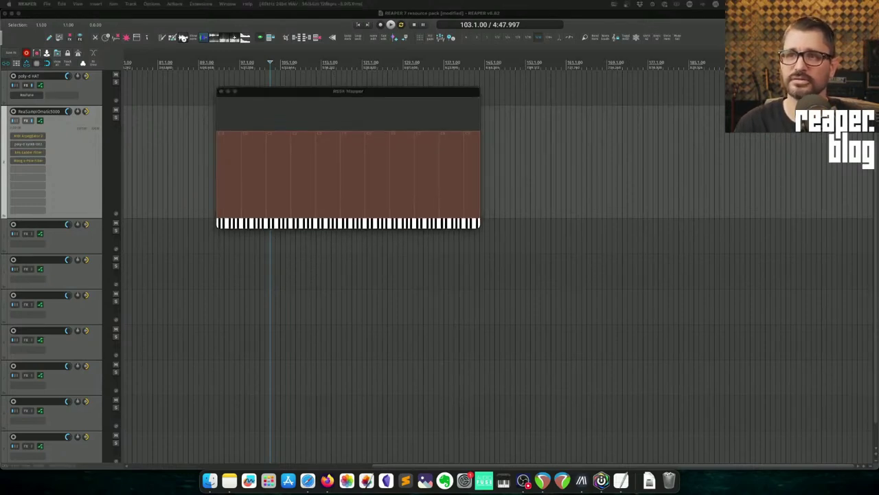
- Select the poly-d synth-002 zone in RS5K Mapper and open its ReaSamplOmatic5000 settings
click(307, 110)
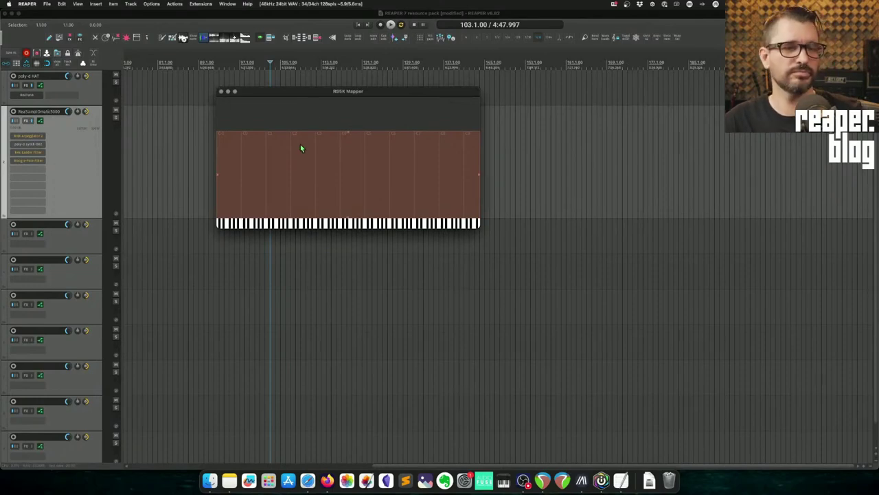
click(67, 160)
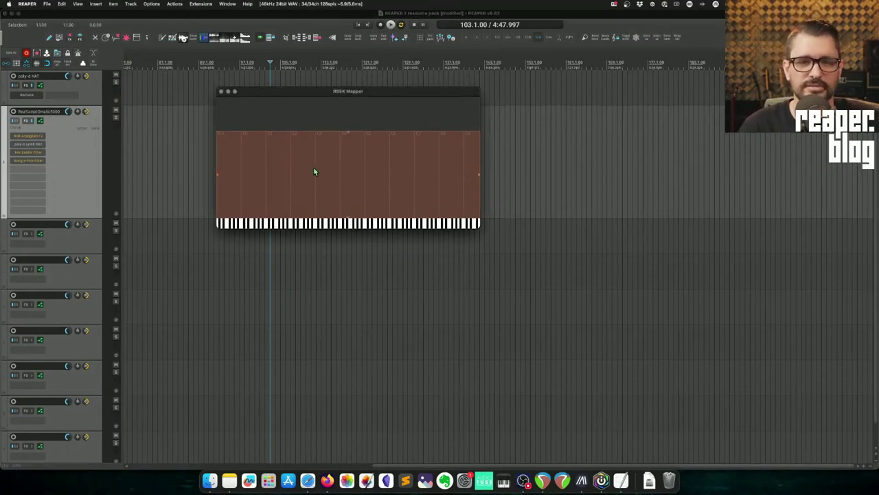
click(321, 164)
click(36, 145)
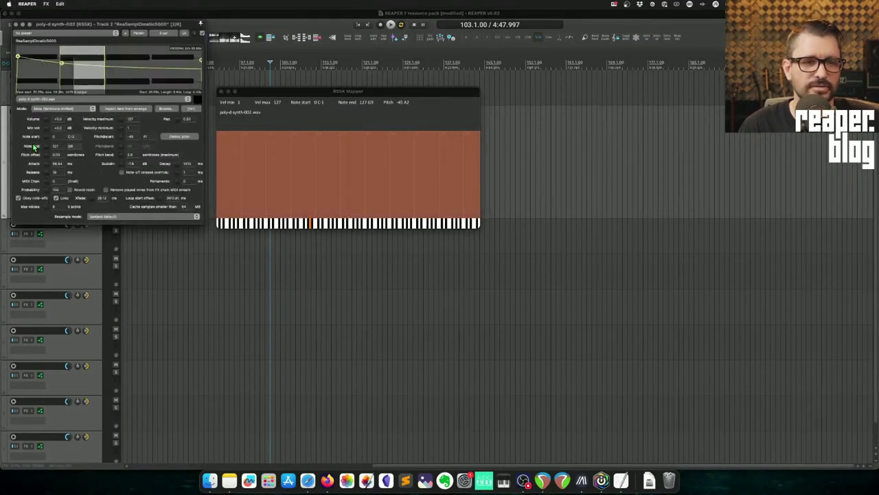
drag(267, 96, 304, 70)
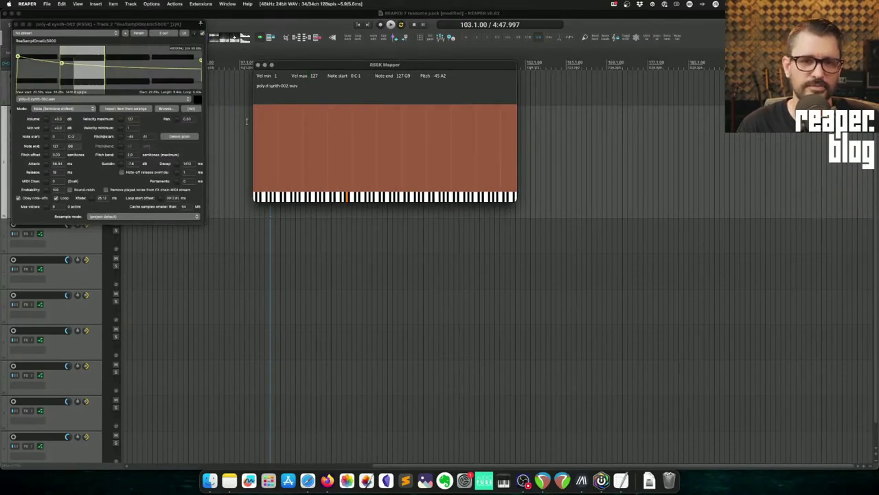
- Test-drag the zone's note and velocity edges, restoring the low note to 0 (C-1), and reposition the sampler window
drag(254, 149, 335, 146)
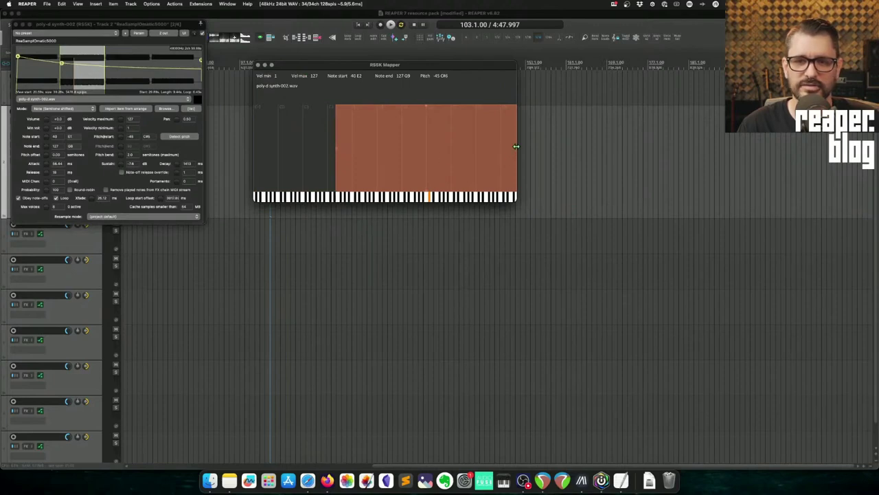
mouse_move(516, 146)
mouse_down()
mouse_move(425, 147)
mouse_move(521, 149)
mouse_up()
drag(320, 145, 187, 147)
drag(384, 108, 386, 78)
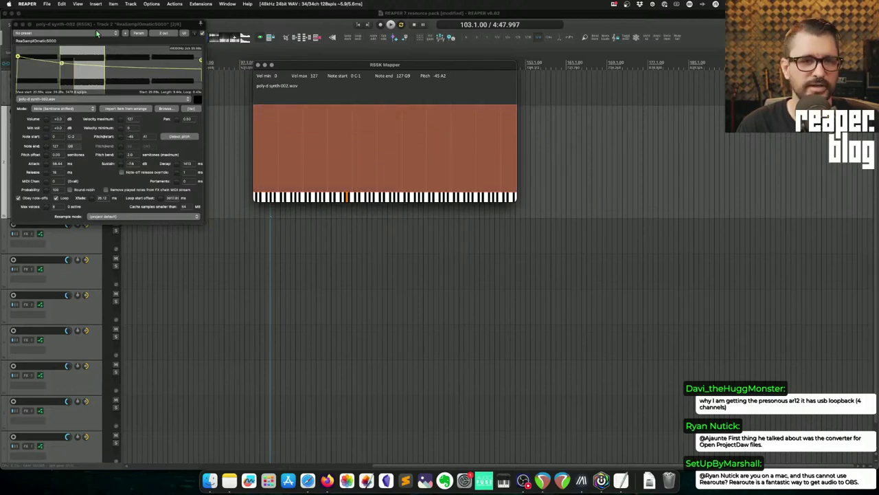
drag(97, 29, 276, 129)
click(75, 147)
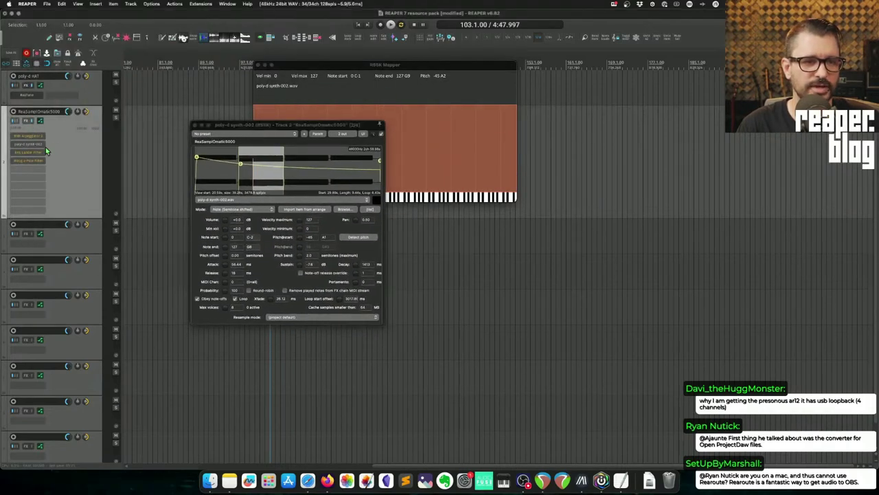
- Move the poly-d synth-002 sampler after the filters and limit its zone to top note 54 F#3, top velocity 58
drag(34, 146, 38, 177)
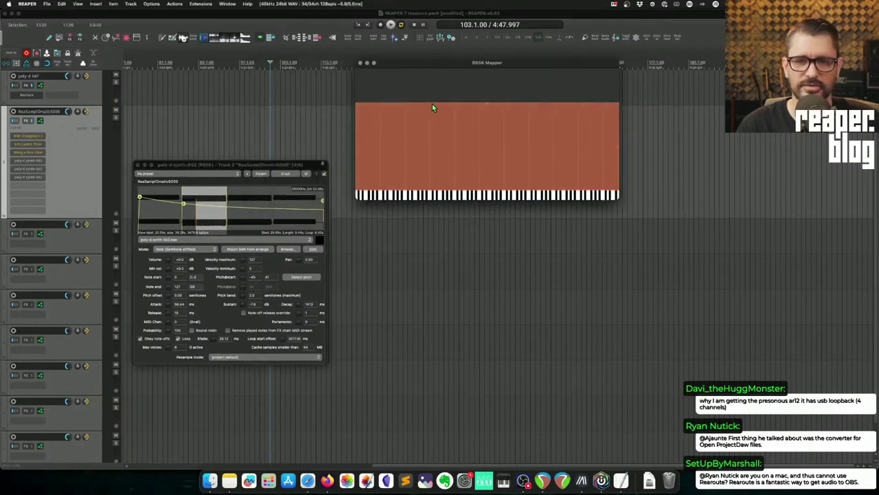
mouse_move(488, 102)
mouse_down()
mouse_move(492, 150)
mouse_move(490, 119)
mouse_up()
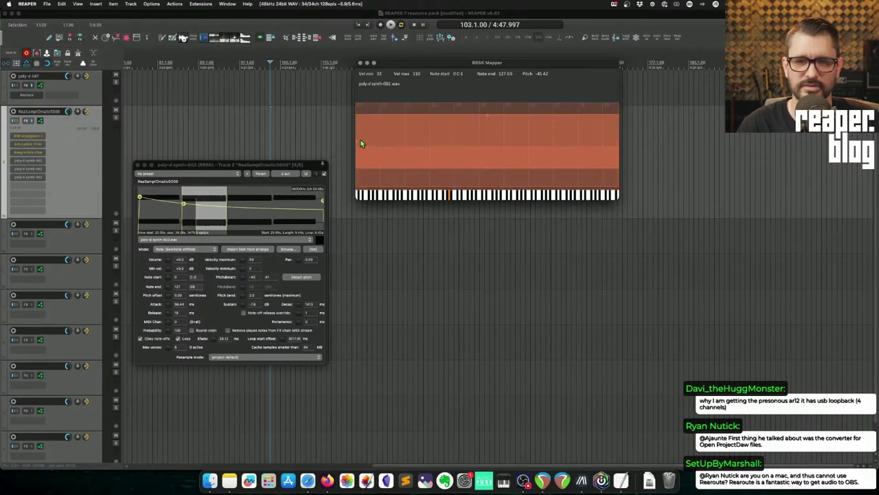
drag(357, 140, 491, 137)
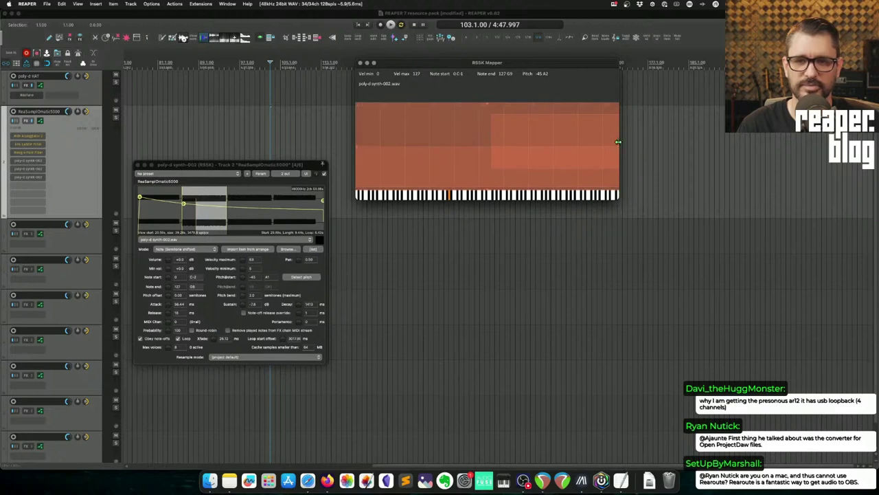
drag(617, 152, 469, 123)
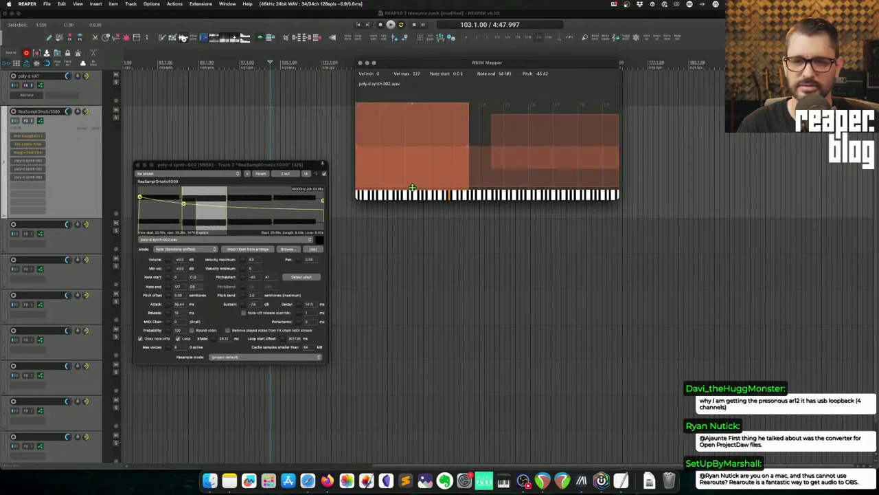
- Shift that zone to velocities 77–122 and select the lower full-keyboard velocity zone
drag(411, 187, 422, 121)
drag(283, 169, 296, 66)
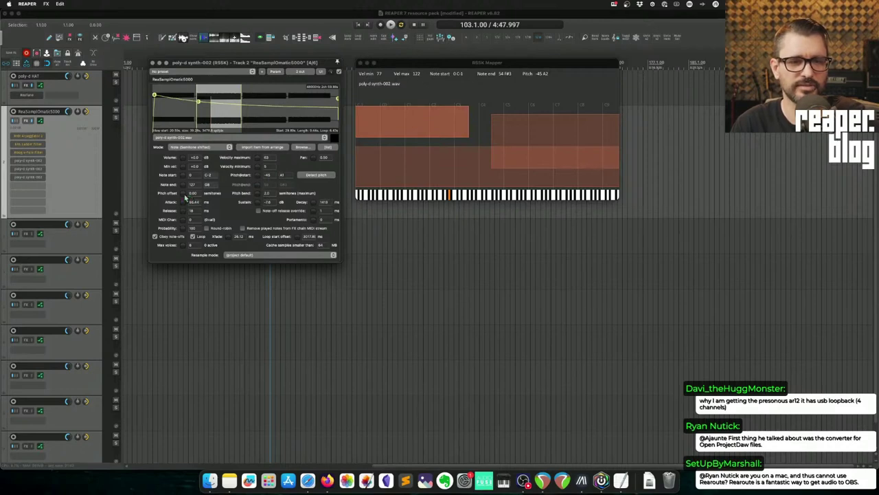
click(445, 161)
drag(355, 167, 392, 145)
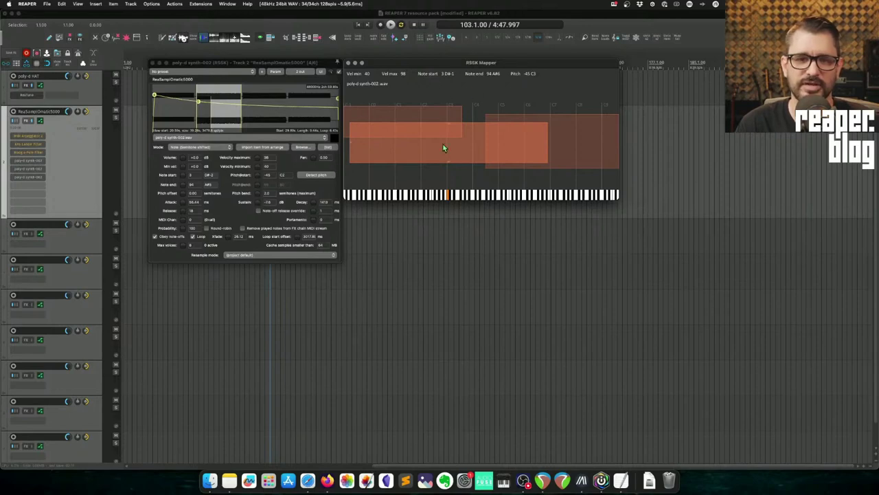
- Move the middle zone lower, detect the sample's pitch, and set Pitch@start to -38
drag(443, 143, 443, 172)
click(292, 65)
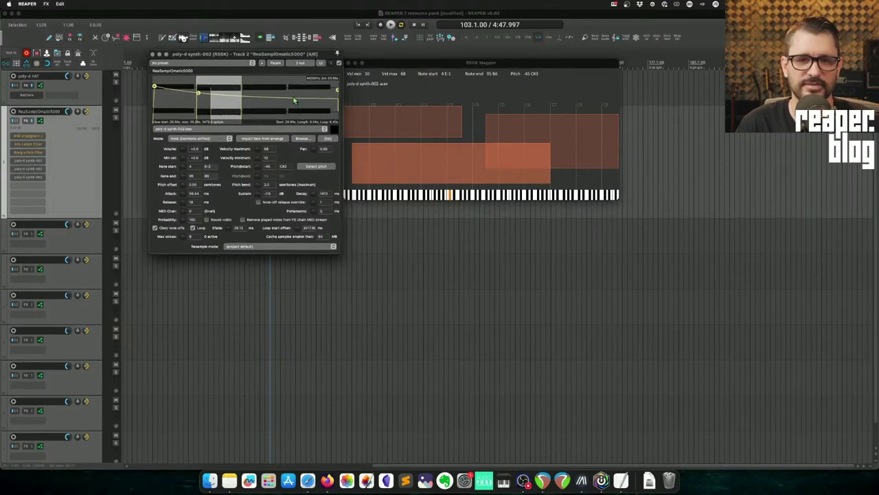
click(313, 168)
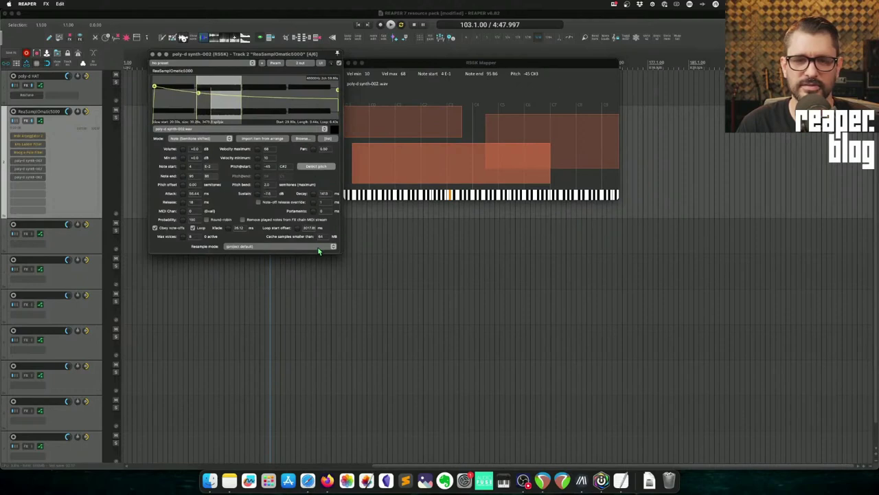
click(265, 168)
text(-38)
key(Return)
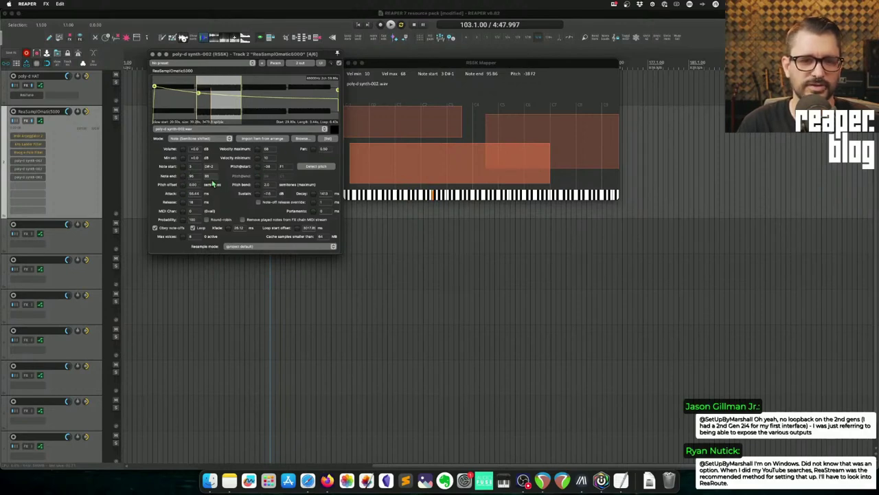
- Scroll the note start to 23 (B0) and rearrange the sampler and mapper windows
scroll(187, 171, up, 10)
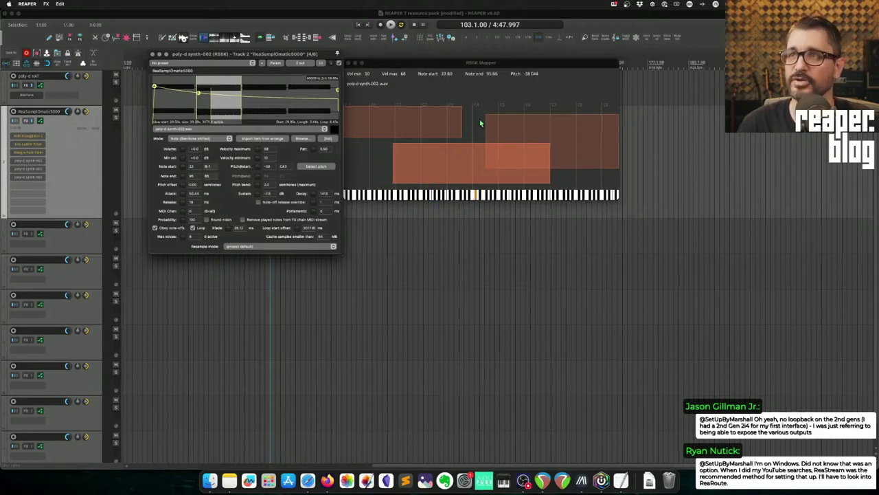
click(107, 178)
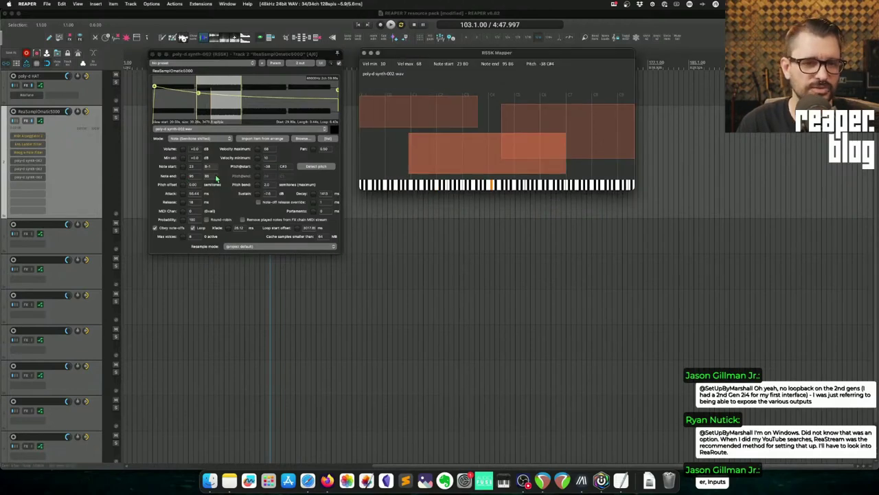
drag(296, 54, 309, 36)
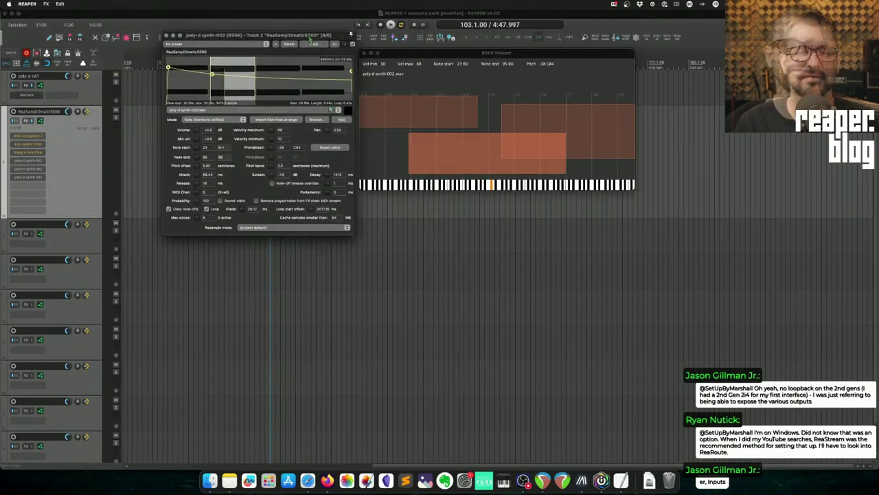
click(464, 62)
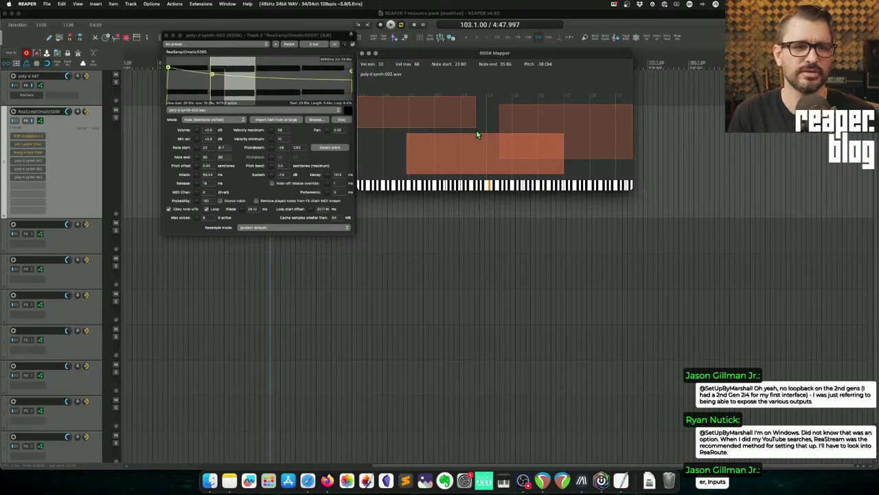
- Switch to Firefox to glance over the RS5K Mapper forum thread, then return to REAPER
key(super+Tab)
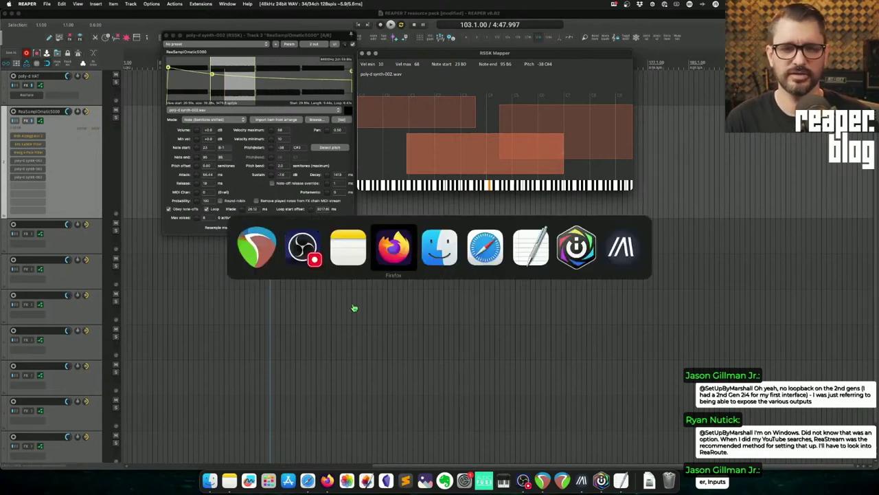
click(412, 256)
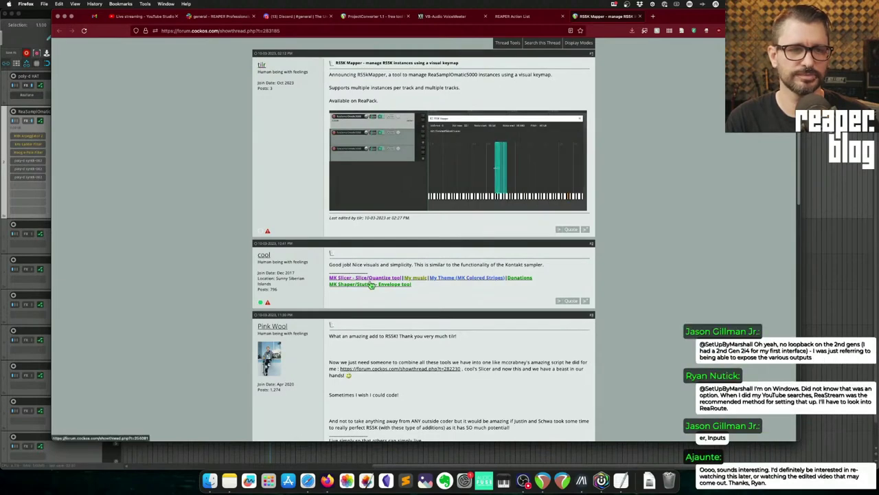
scroll(404, 290, down, 1)
scroll(133, 198, up, 5)
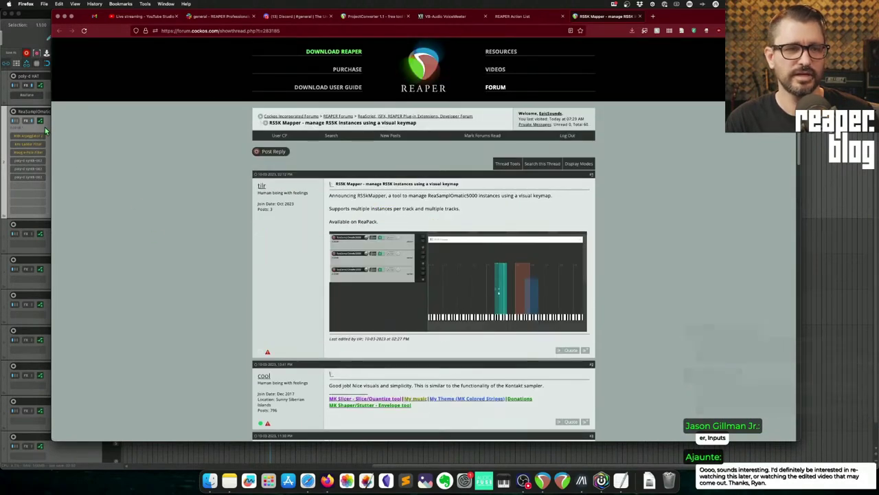
click(44, 126)
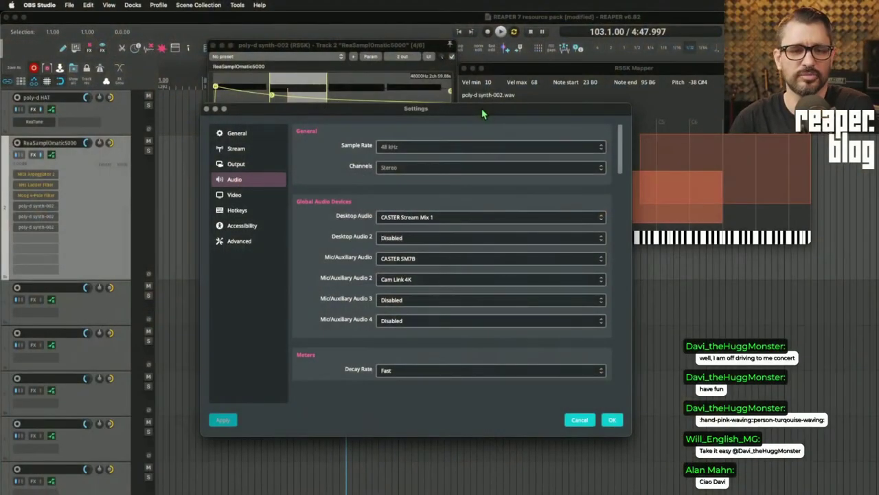
- Keep Desktop Audio on CASTER Stream Mix 1 and Desktop Audio 2 Disabled in OBS Audio settings
click(425, 219)
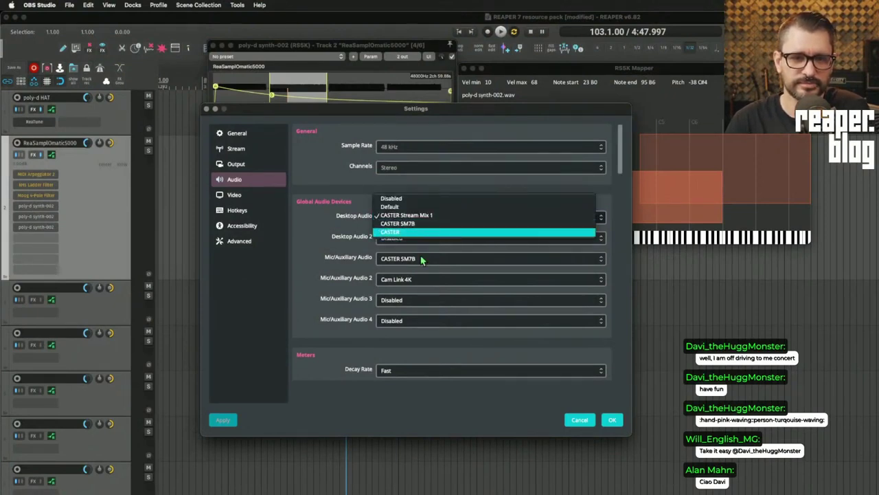
click(402, 215)
click(397, 240)
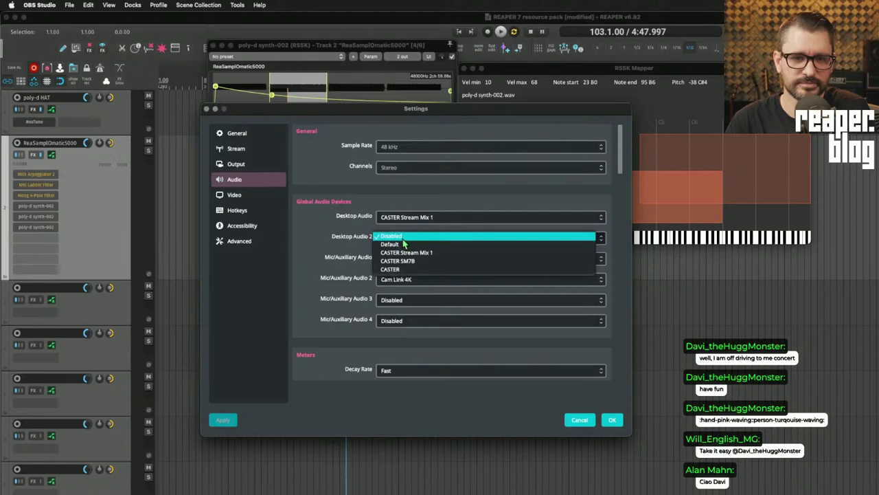
click(398, 238)
click(410, 259)
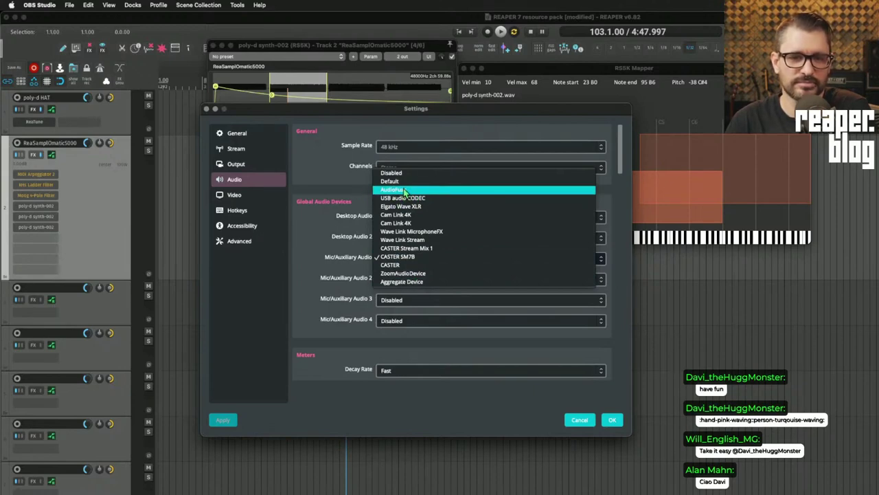
- Go through the Mic/Auxiliary Audio 4 device choices
click(419, 323)
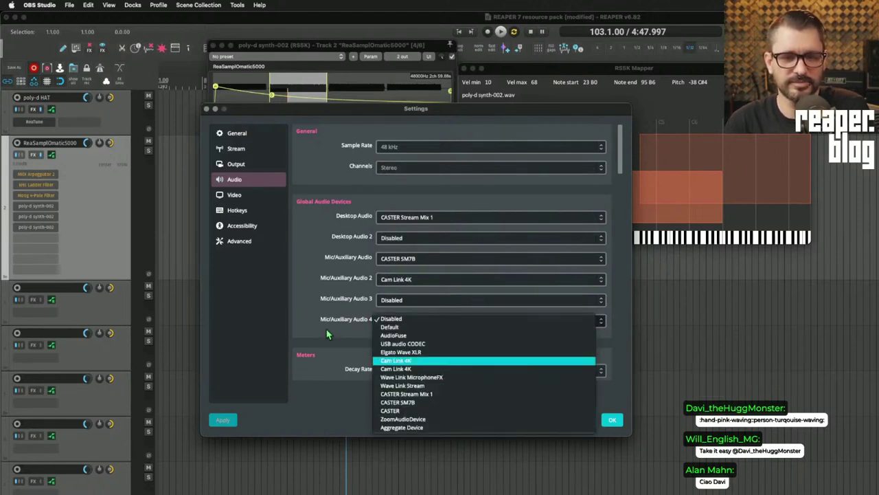
click(329, 331)
click(409, 320)
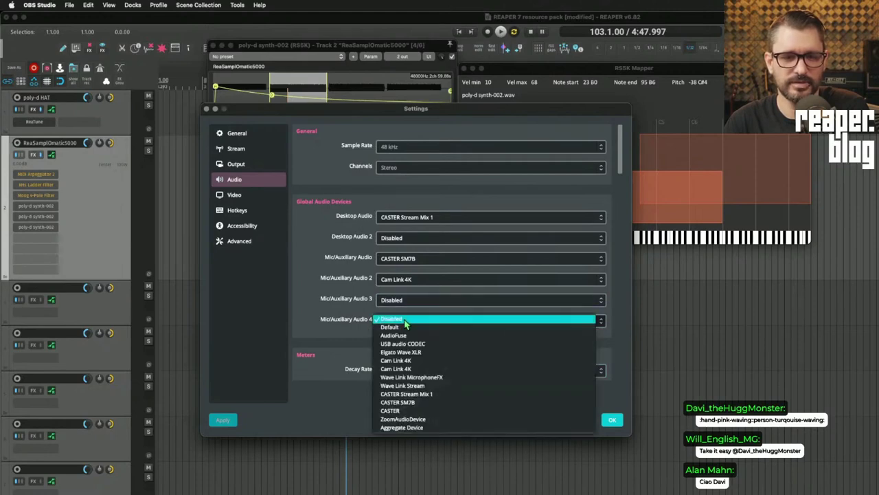
click(426, 335)
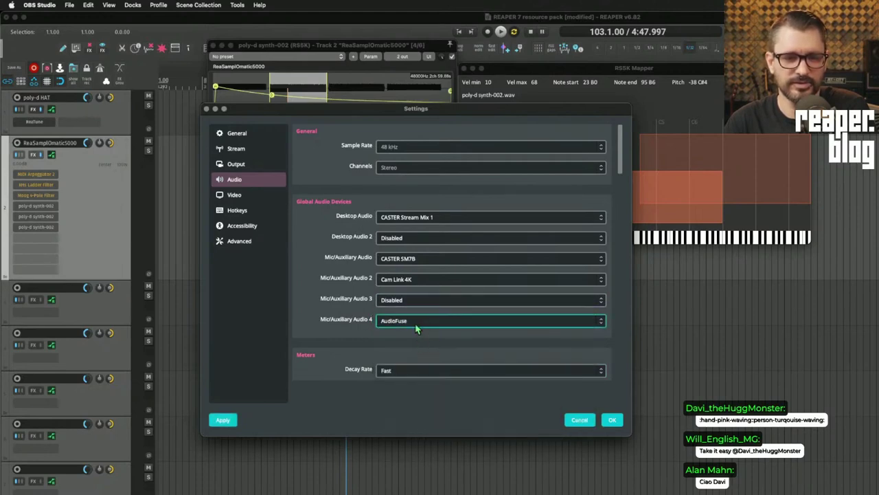
click(417, 321)
click(363, 333)
- Set Mic/Auxiliary Audio 3 to Disabled and confirm the OBS settings
click(403, 301)
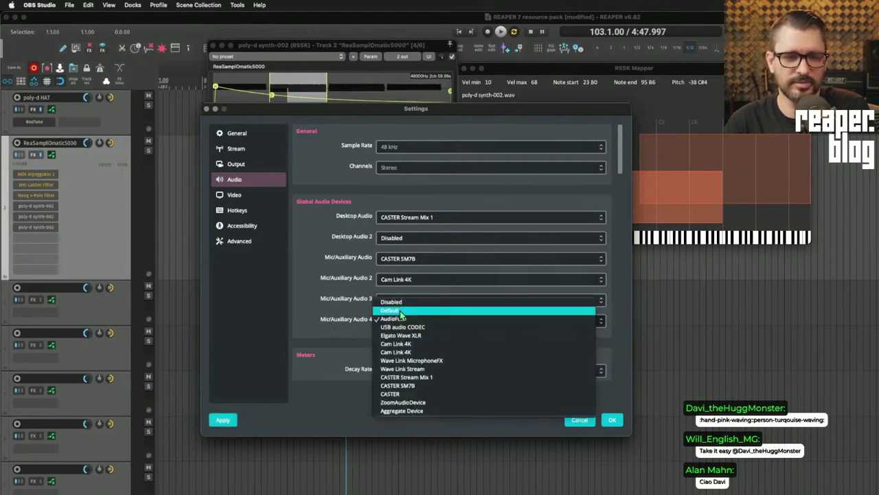
click(402, 311)
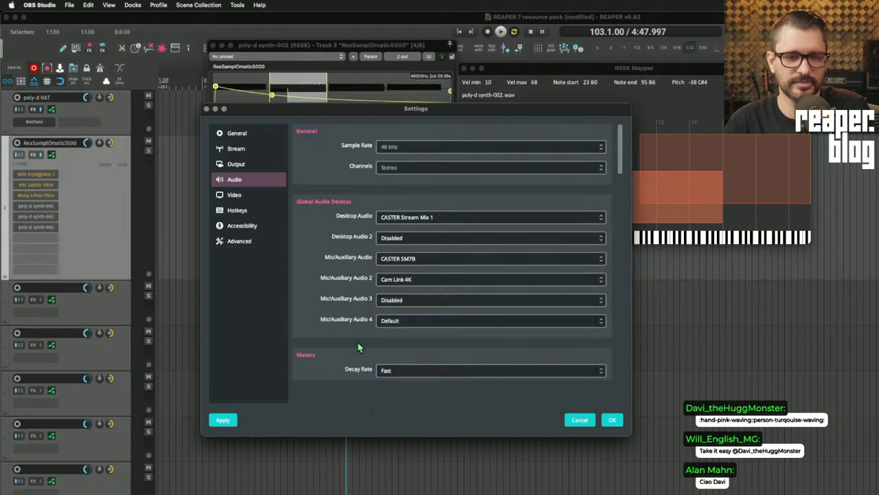
key(Return)
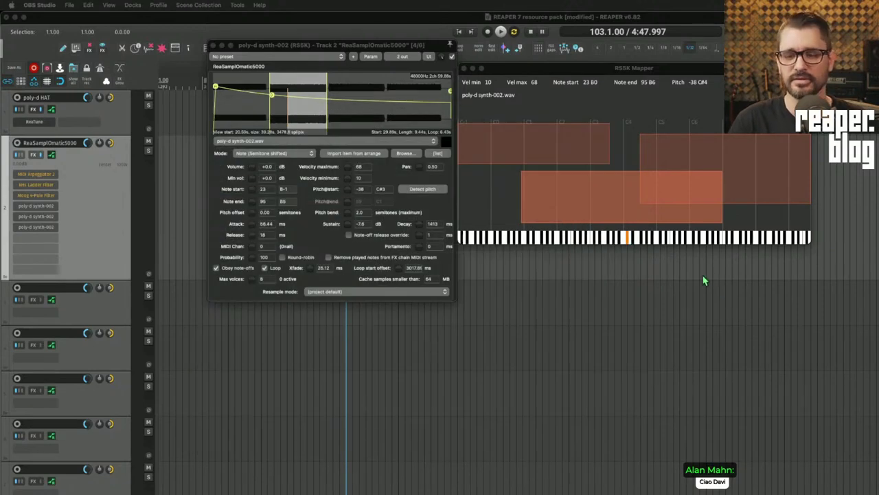
- Check AudioFuse's input channels (14 ch 24-bit, 48.0 kHz) in Audio MIDI Setup, then return to REAPER
key(super+Tab)
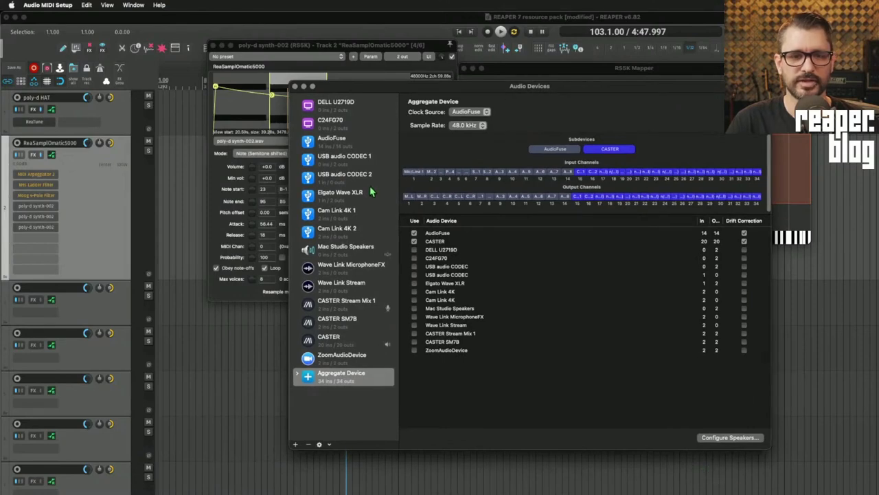
click(343, 141)
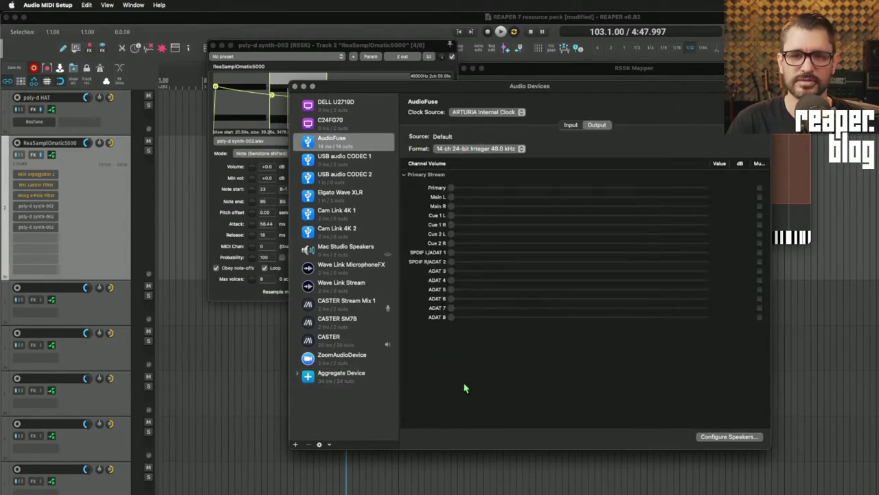
click(570, 125)
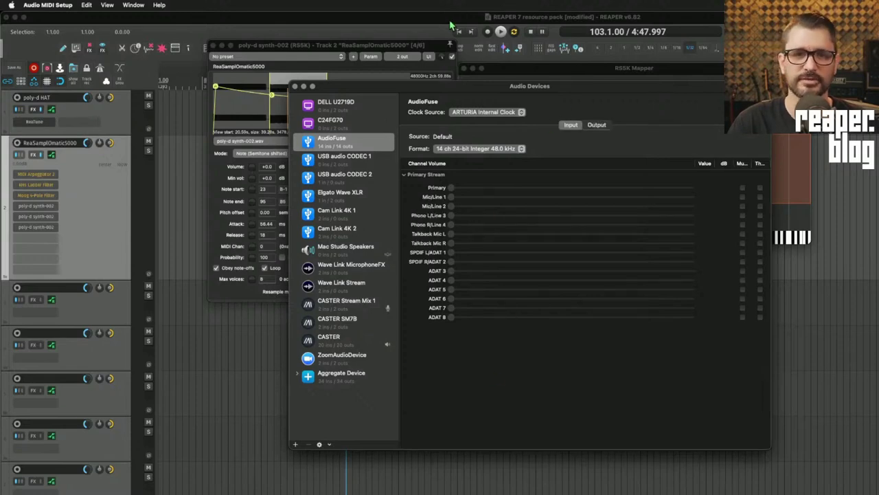
key(super+Tab)
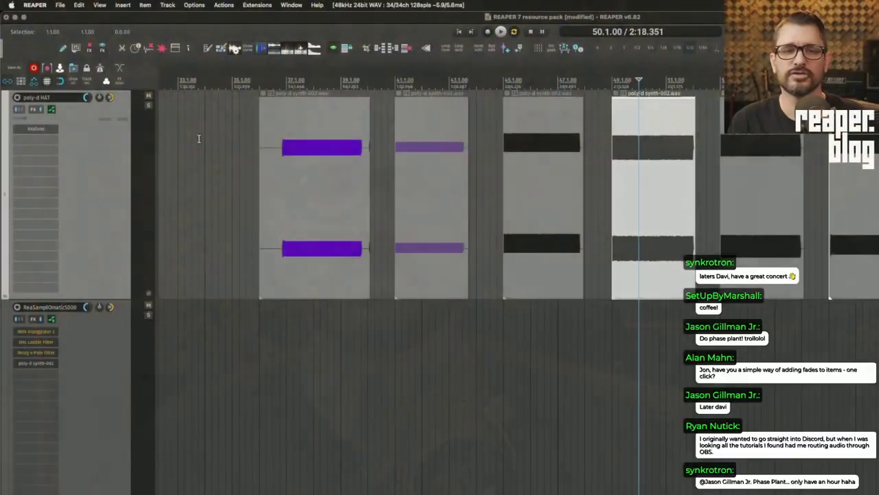
- Select the hat items from bar 35 to 56, trying a fade-in and undoing it
drag(234, 159, 815, 193)
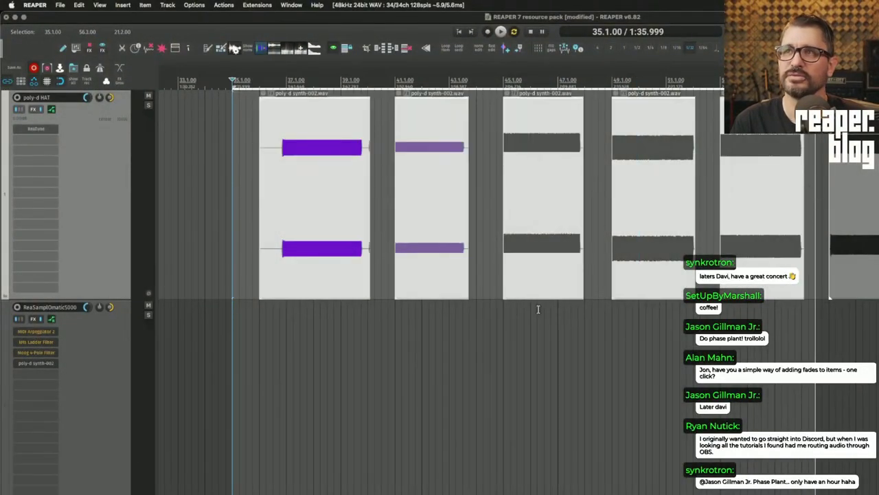
drag(259, 102, 323, 110)
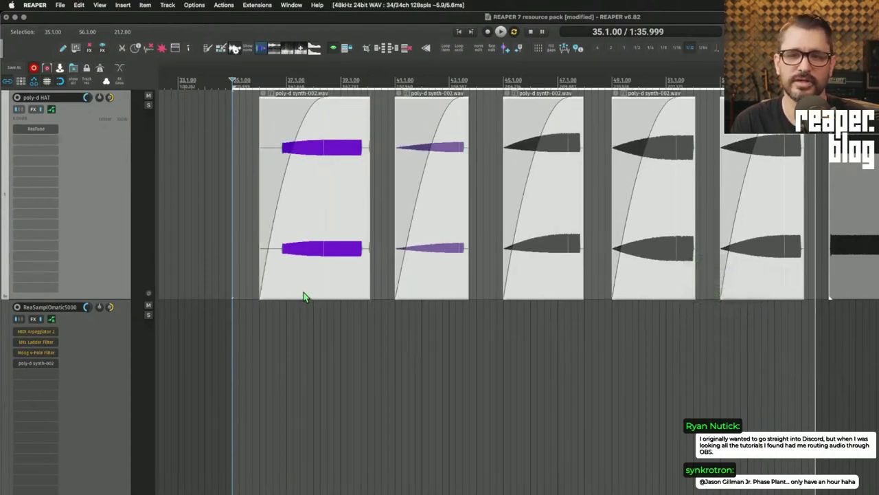
key(super+z)
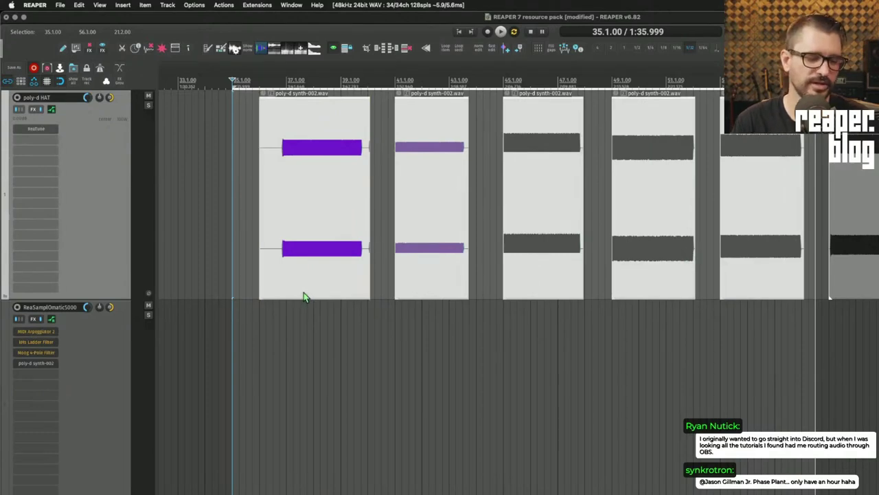
- Open and close the Project Bay, then open and dismiss the Multiple Item Properties prompt
key(alt+b)
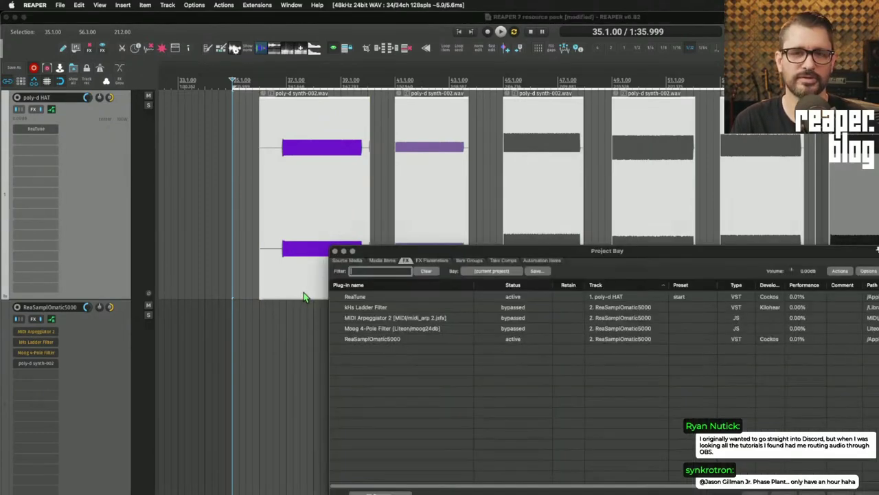
click(335, 251)
double_click(337, 253)
key(Escape)
- Apply a 0:00.450 fade-in to all five poly-d synth-002.wav items via Item properties
right_click(337, 204)
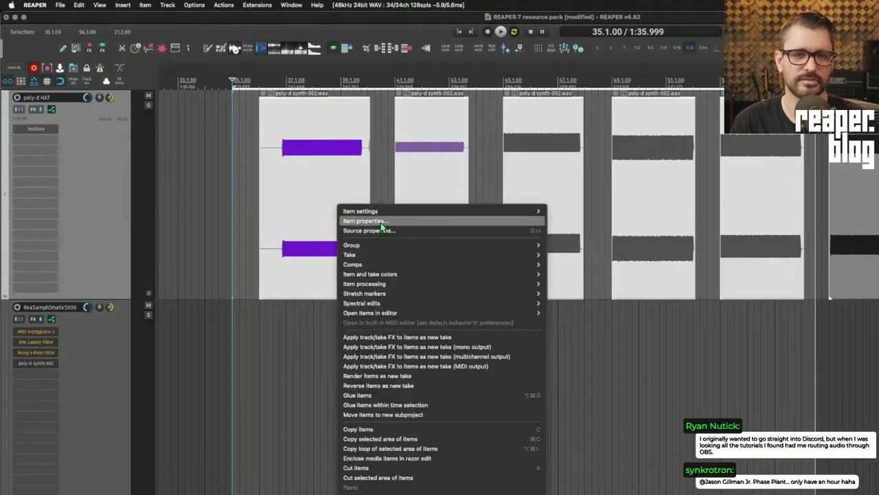
click(381, 221)
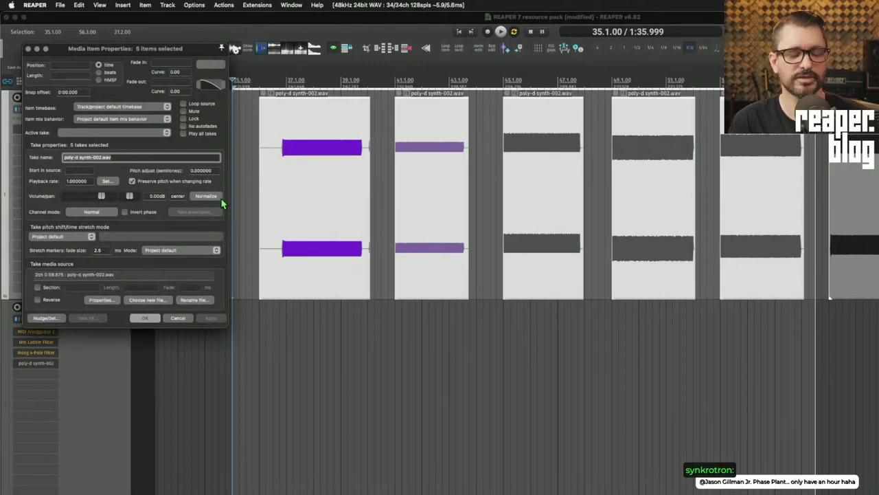
click(180, 65)
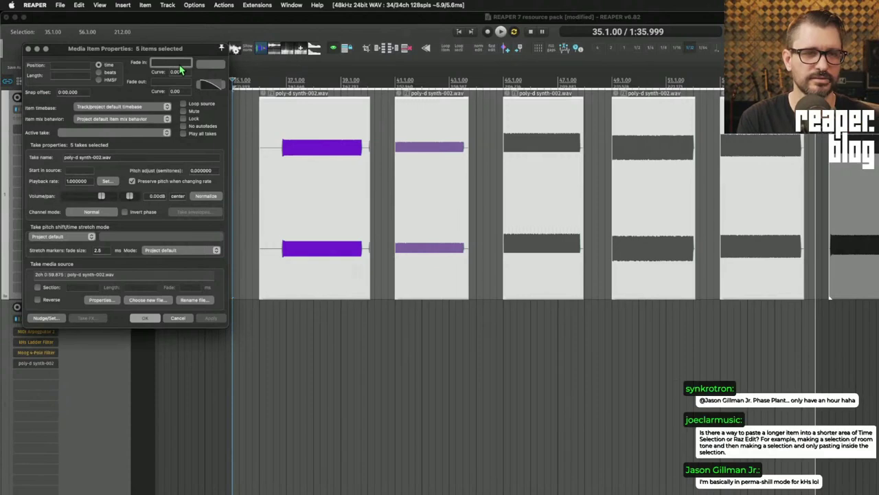
text(1)
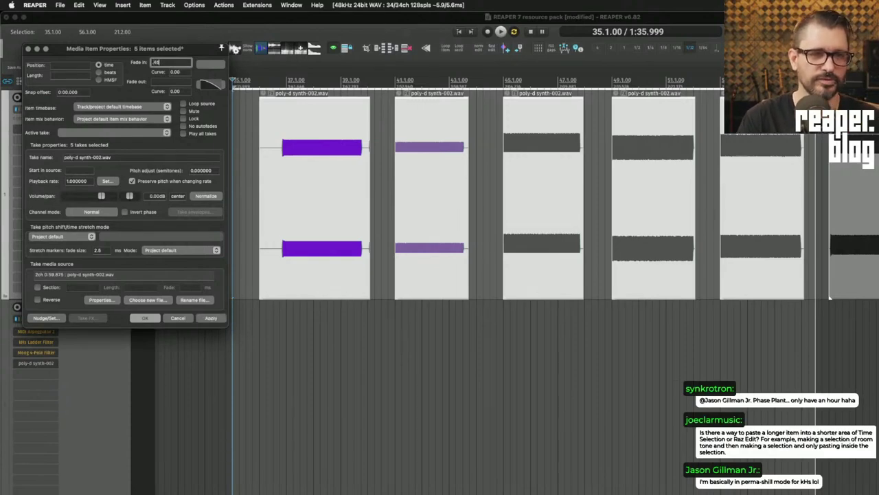
click(209, 319)
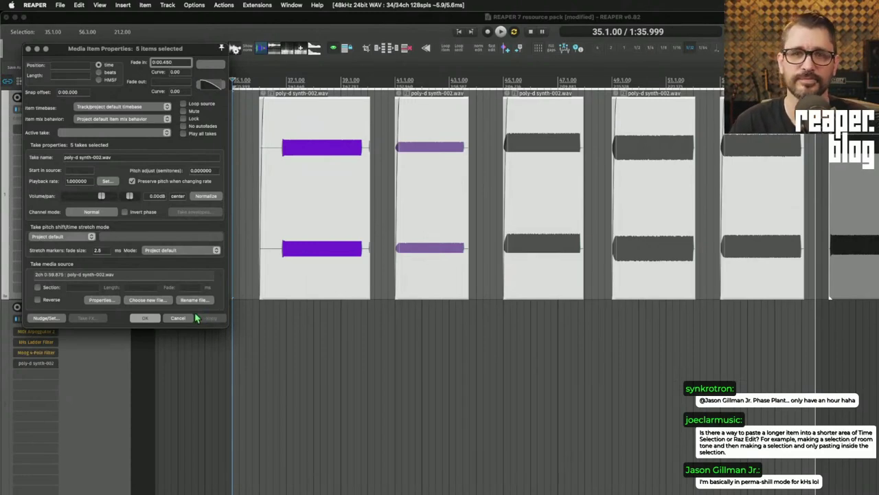
click(182, 317)
click(306, 152)
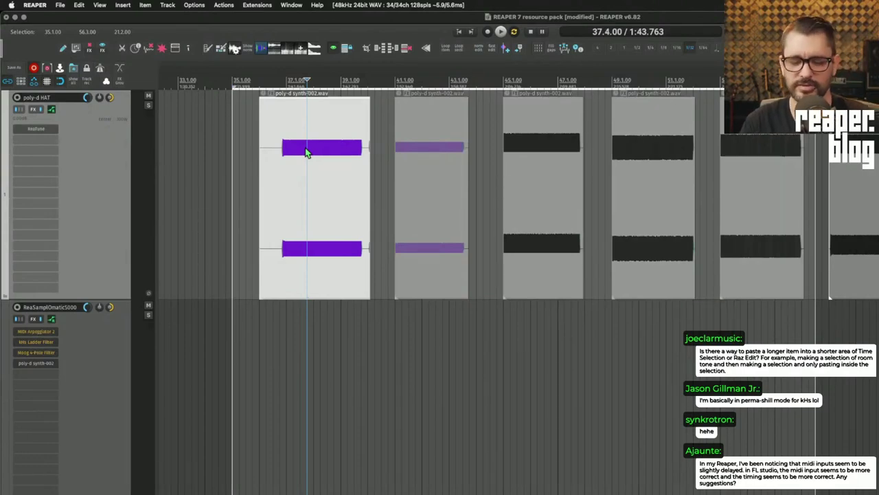
- Run the 10 ms fade items script from the Actions list filtered by 'fade 10', then clear the filter
key(question)
text(fade 10)
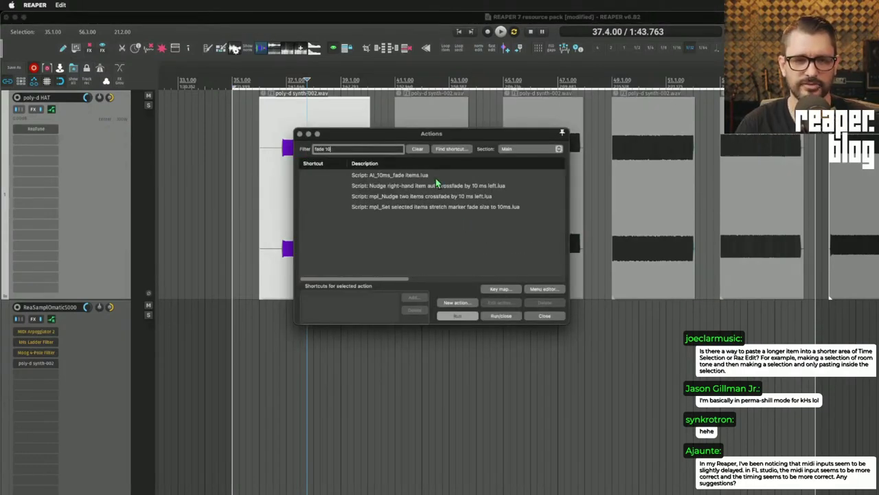
click(398, 175)
click(460, 316)
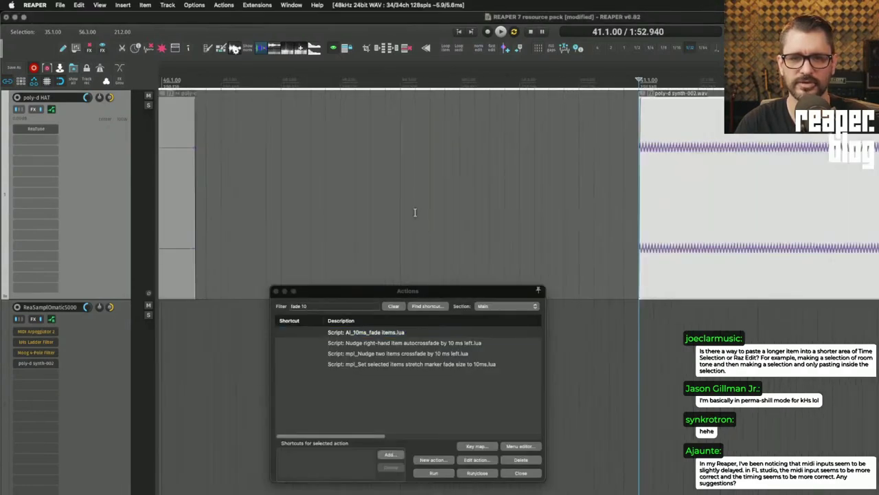
scroll(618, 213, up, 5)
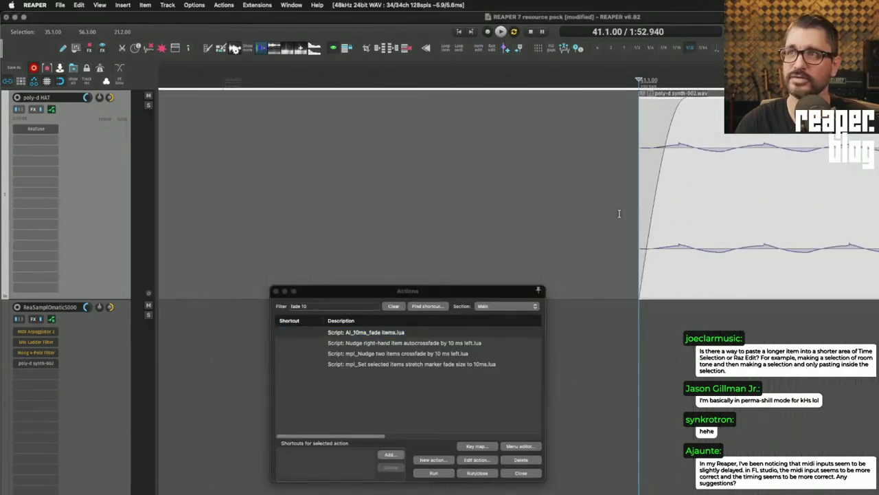
scroll(616, 211, down, 5)
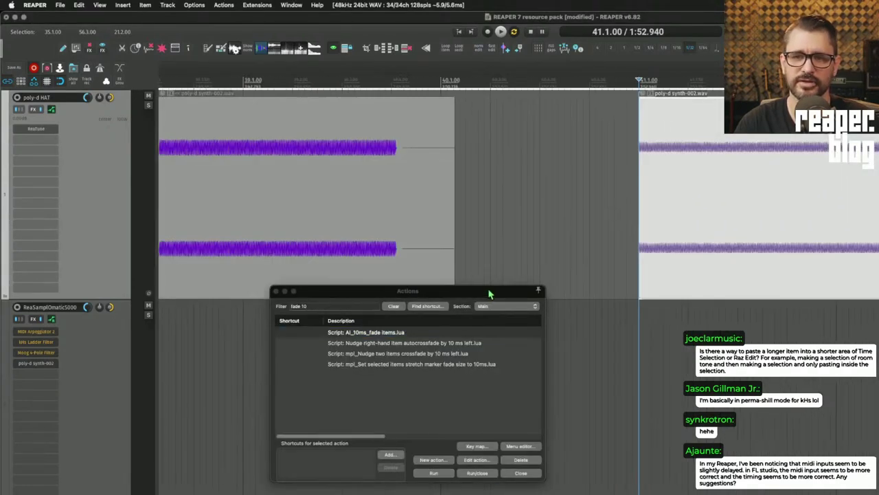
scroll(487, 220, down, 6)
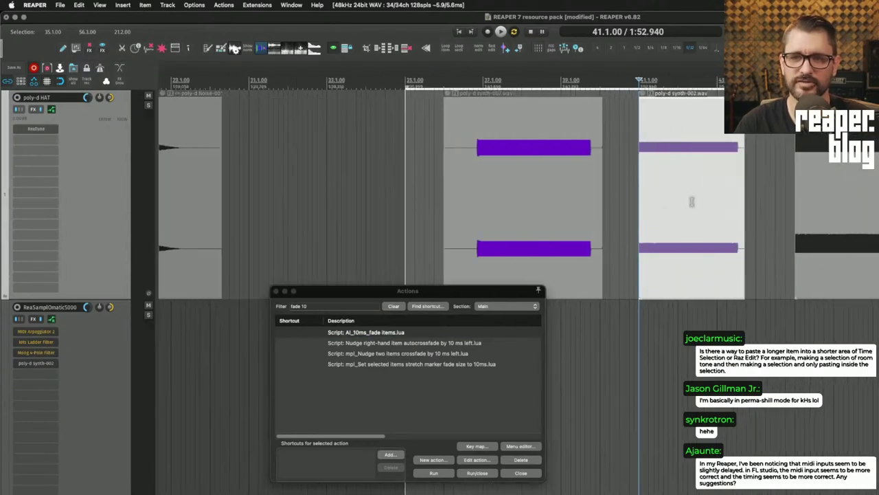
scroll(693, 207, up, 3)
scroll(660, 218, down, 4)
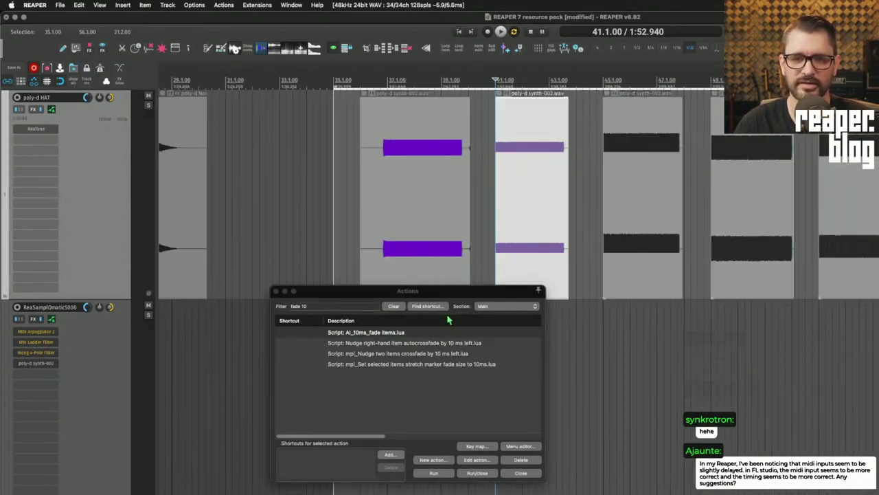
click(431, 344)
drag(434, 296, 509, 284)
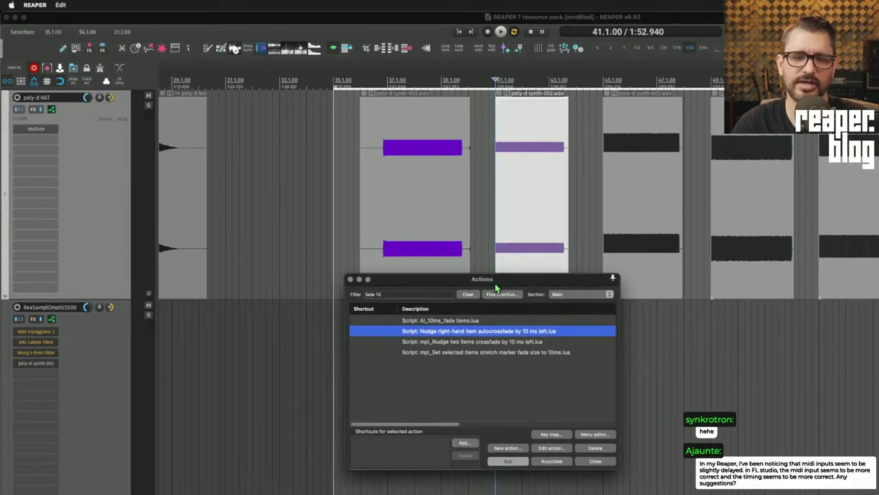
click(468, 295)
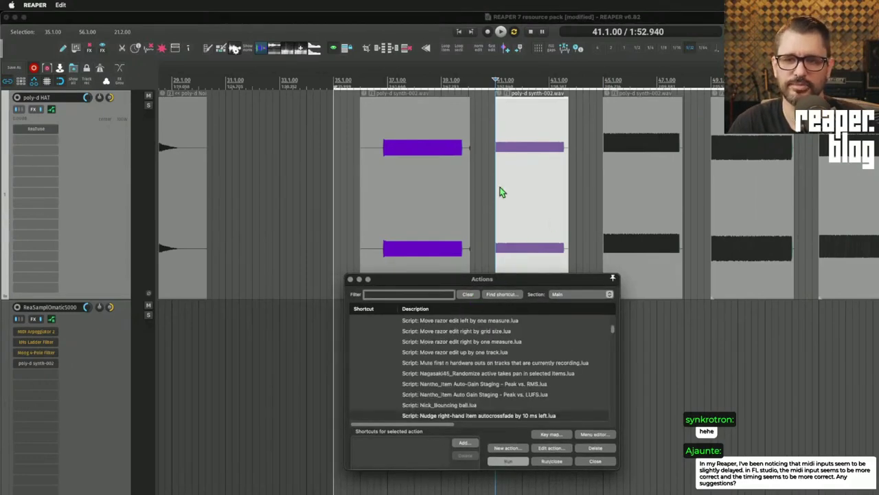
- Drag long fade-ins and fade-outs onto the hat items from bar 35 onward
click(357, 134)
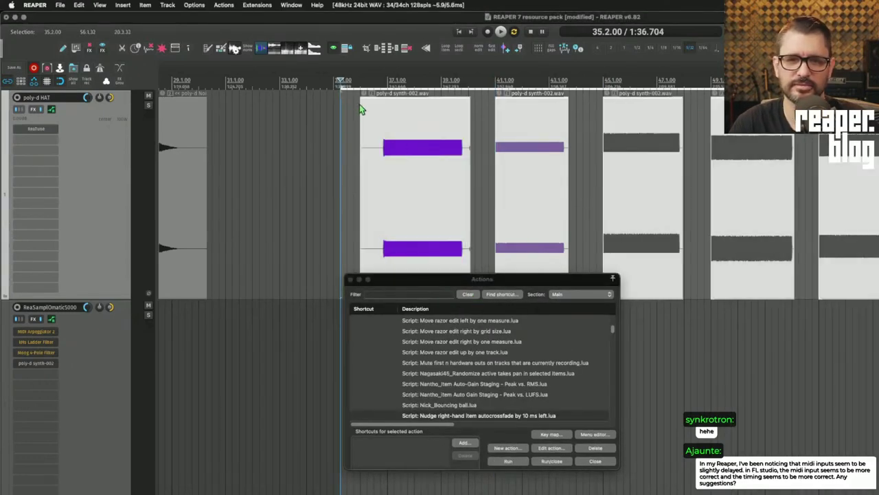
drag(360, 100, 379, 102)
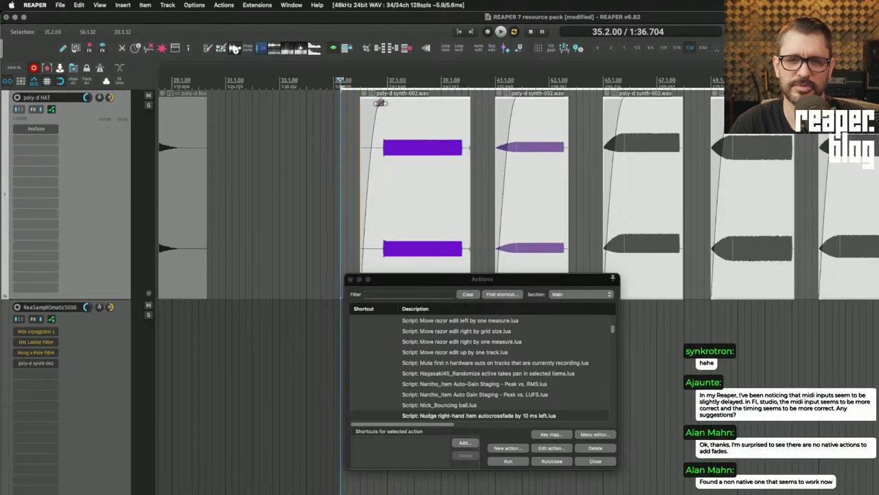
drag(470, 101, 455, 103)
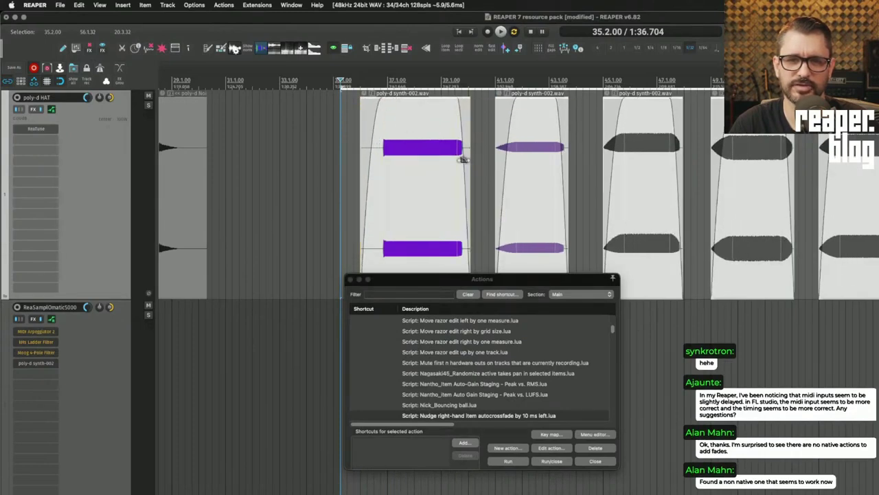
drag(471, 177, 468, 176)
drag(375, 102, 382, 103)
drag(455, 101, 455, 102)
click(324, 121)
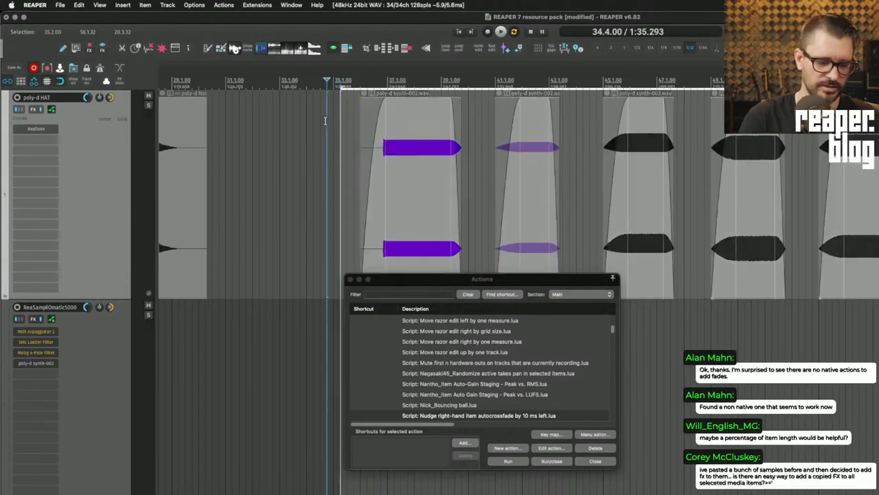
- Set the Media item edge Shift modifier to Move edge (relative edge edit) and close Preferences
key(super+comma)
scroll(271, 261, down, 2)
scroll(271, 261, down, 1)
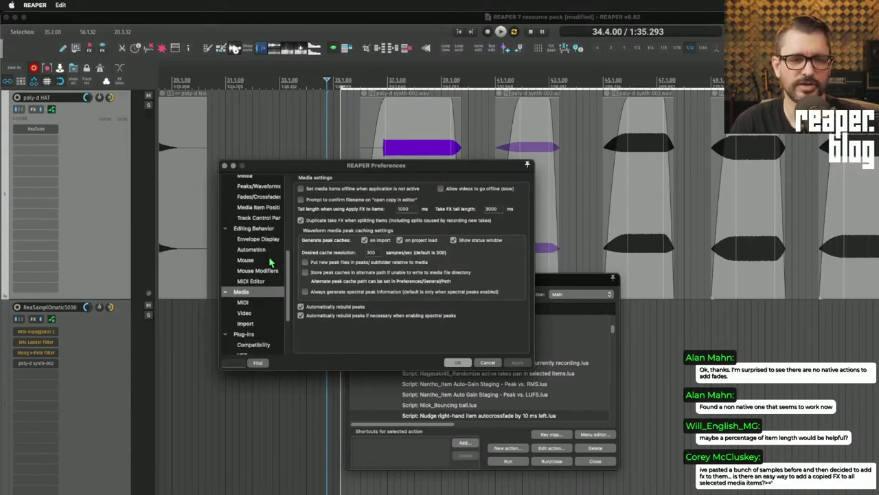
click(258, 270)
click(371, 187)
scroll(385, 137, up, 1)
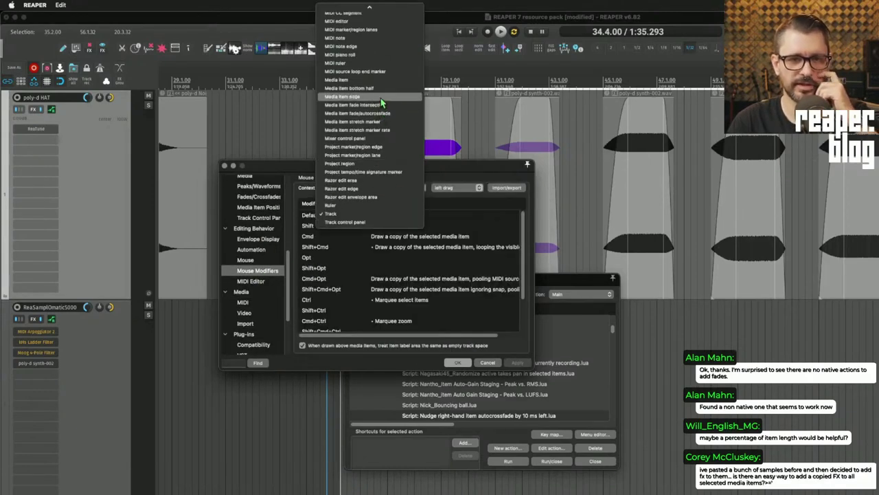
click(365, 96)
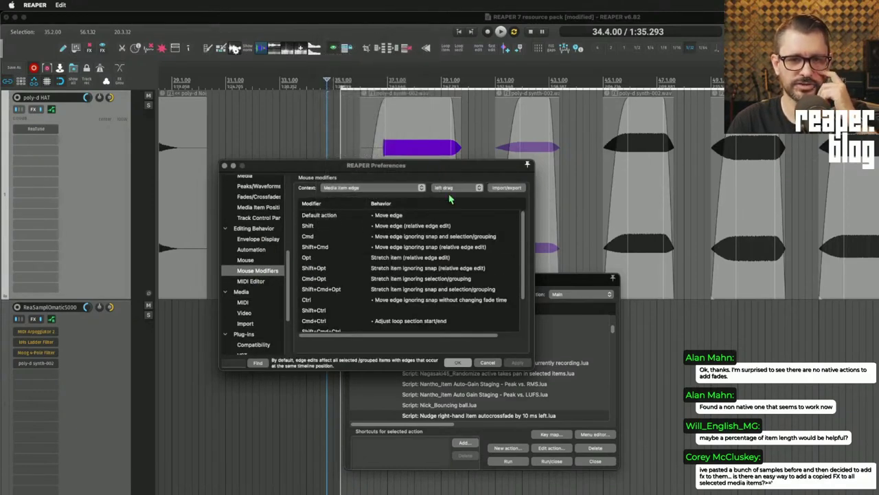
click(432, 227)
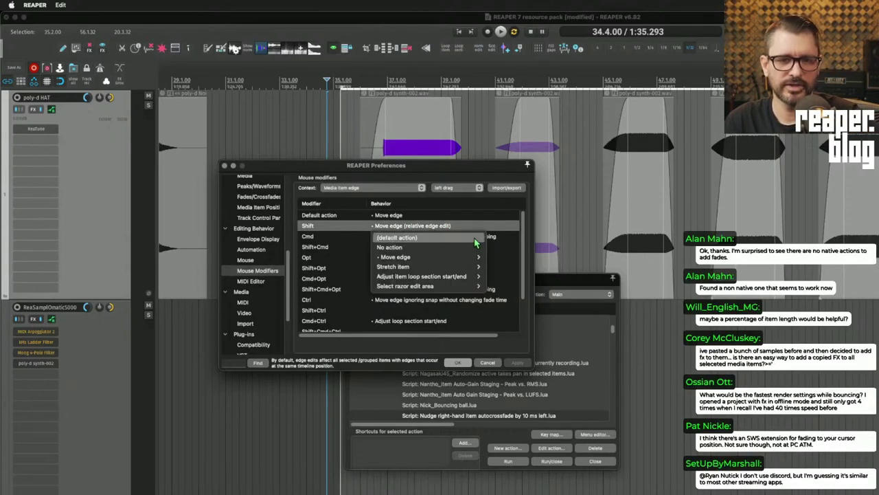
mouse_move(473, 256)
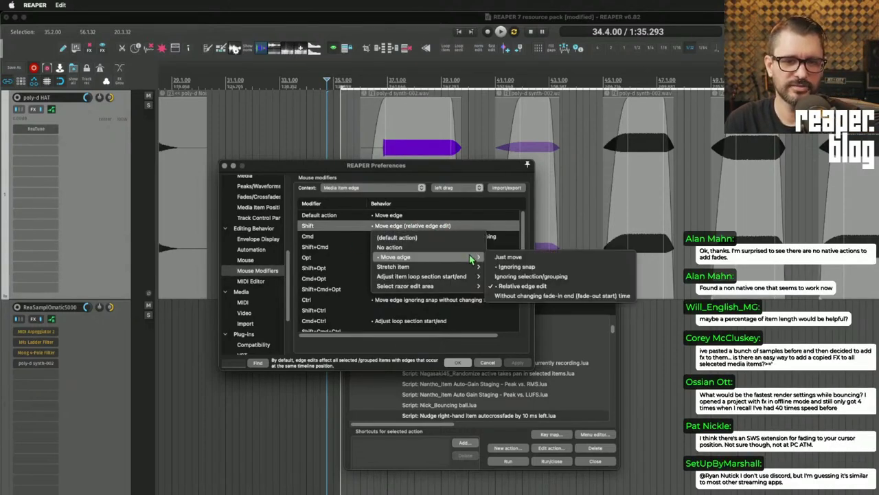
click(557, 286)
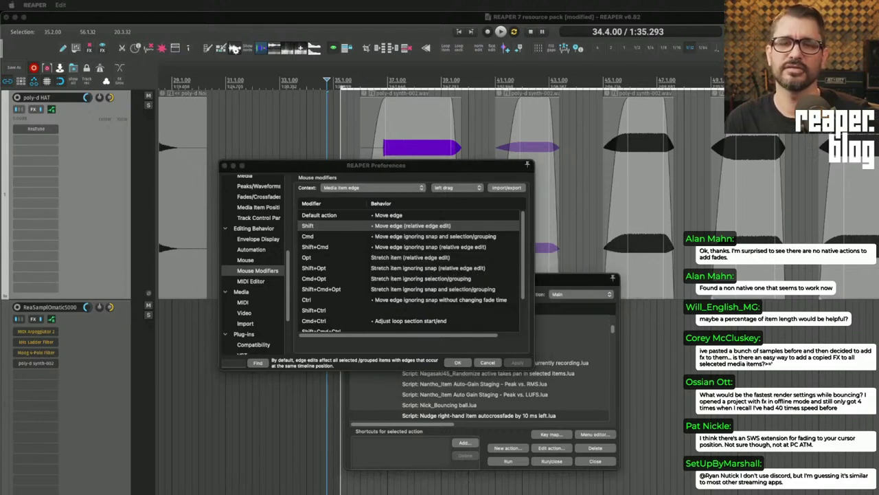
drag(312, 167, 288, 160)
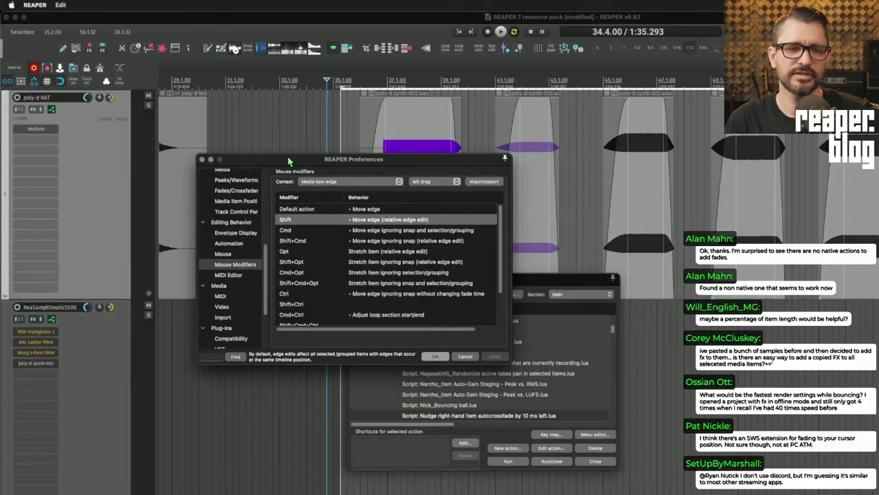
click(202, 160)
- Select the time range 35.3.00 to 56.1.00, then open and close the items' properties
drag(481, 278, 427, 182)
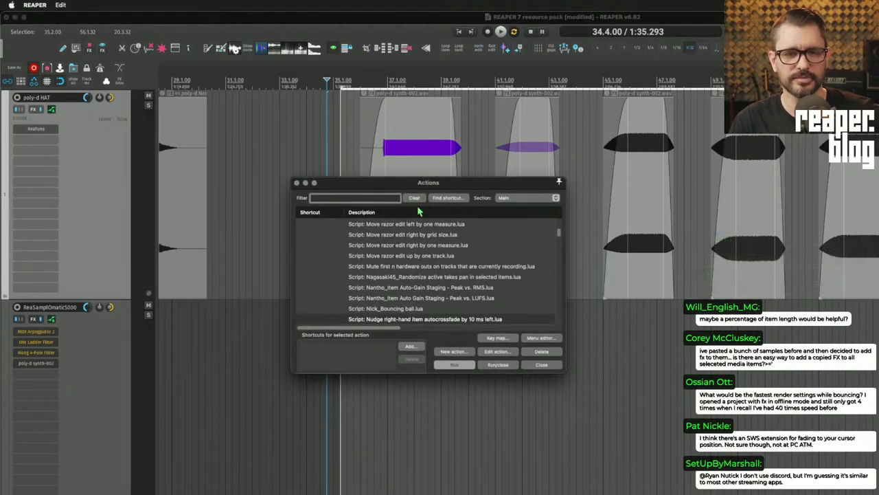
click(596, 124)
scroll(589, 124, down, 3)
drag(565, 130, 806, 165)
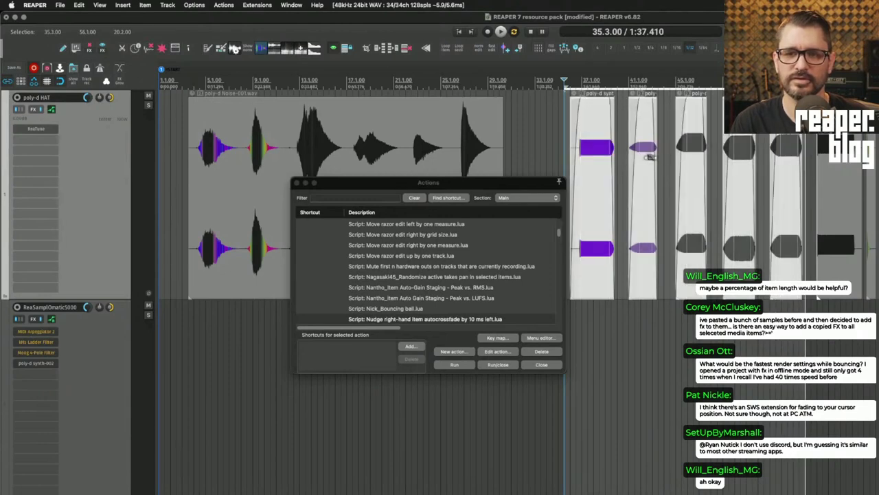
double_click(691, 163)
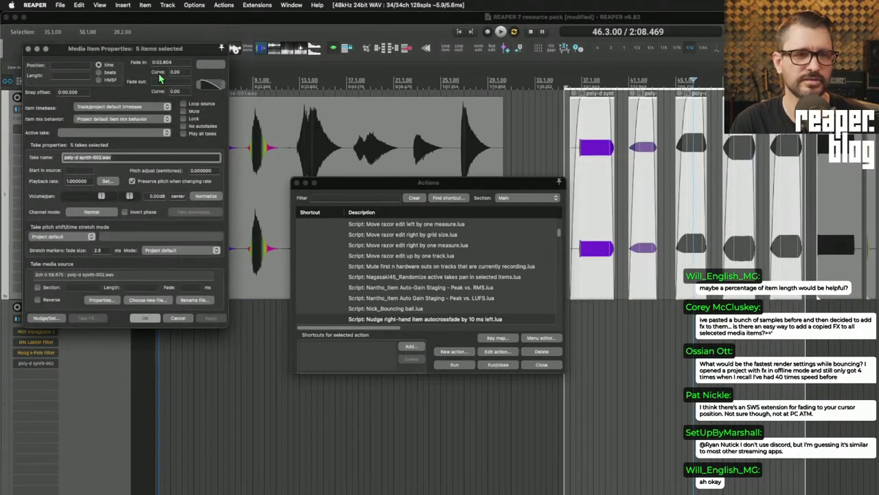
drag(166, 58, 374, 68)
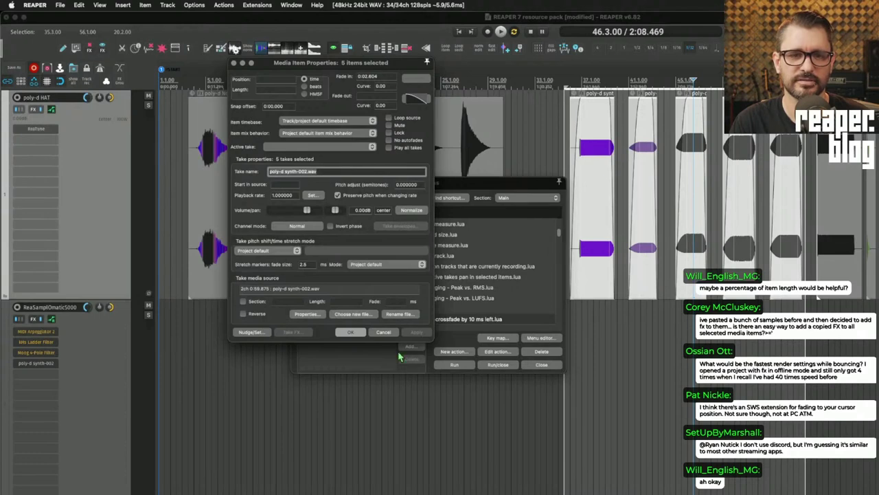
key(Escape)
- Filter the Actions list by 'fade item' and select Item: Fade items in to cursor
click(337, 197)
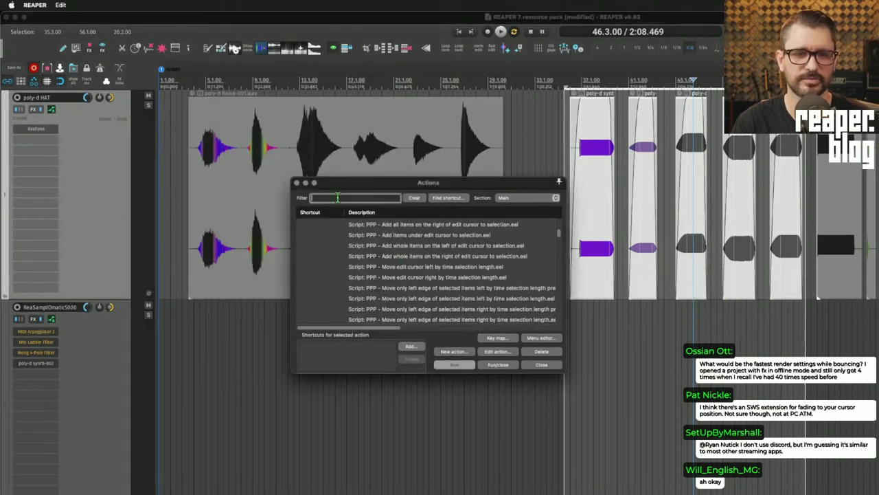
text(fade item)
click(449, 268)
scroll(451, 274, down, 1)
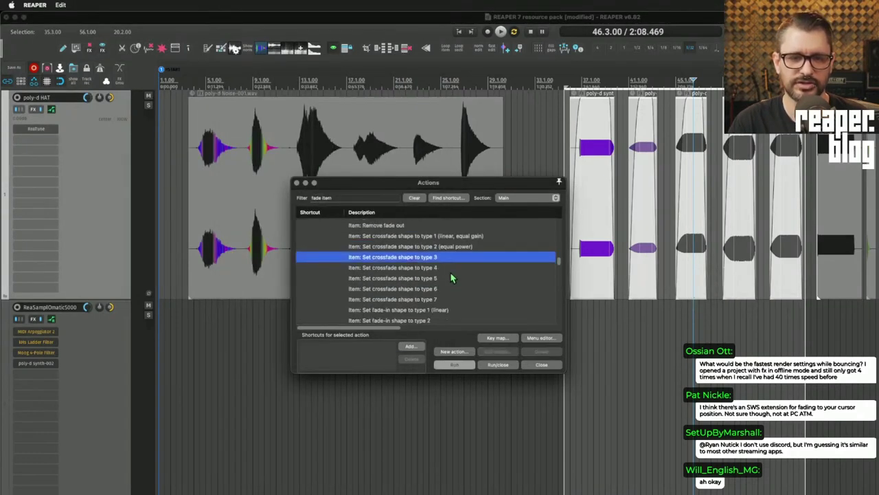
scroll(452, 277, down, 3)
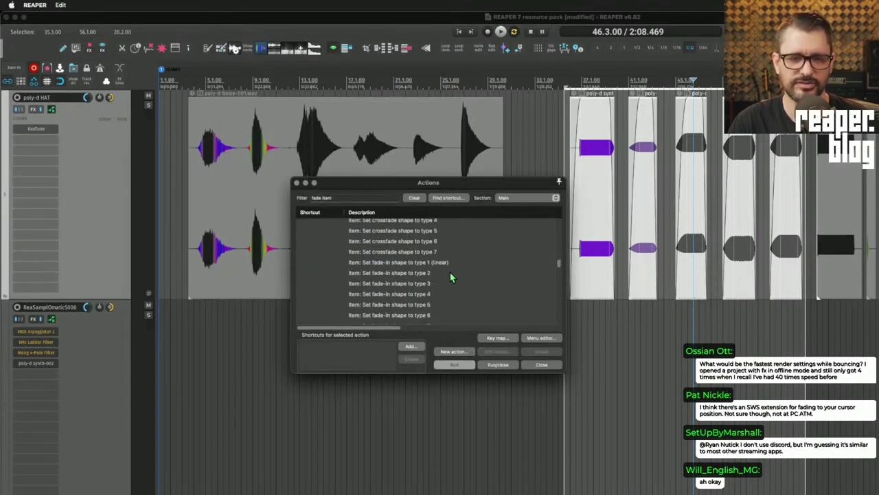
click(439, 279)
scroll(444, 285, down, 3)
scroll(445, 287, up, 3)
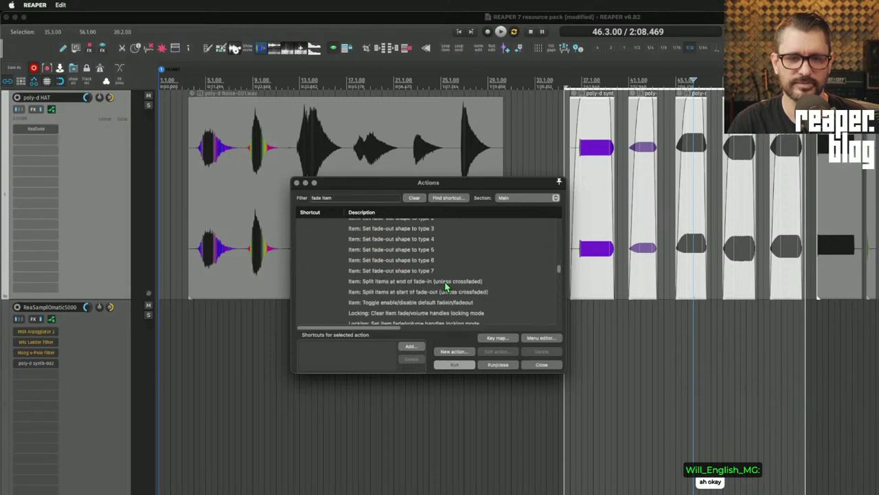
scroll(449, 297, down, 5)
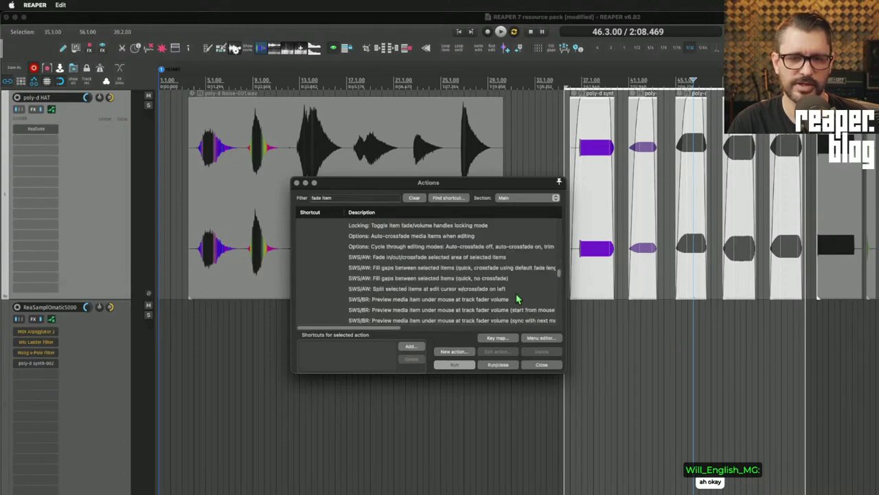
scroll(518, 299, up, 8)
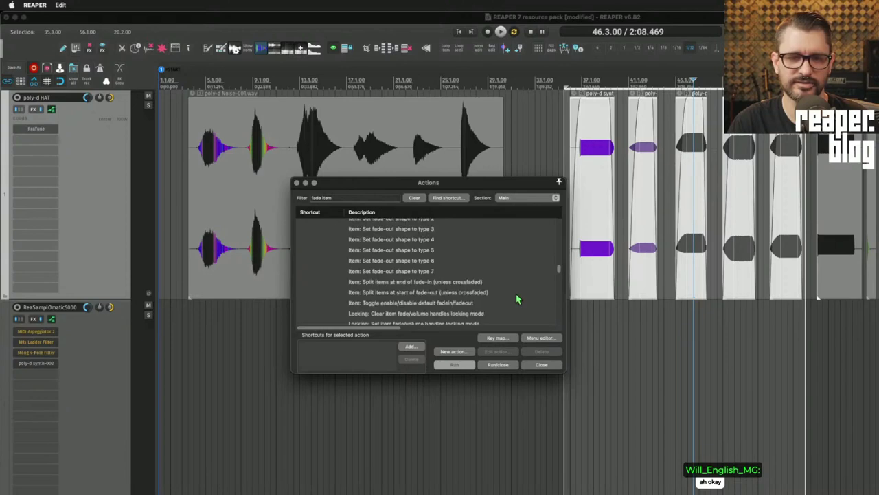
scroll(518, 299, up, 1)
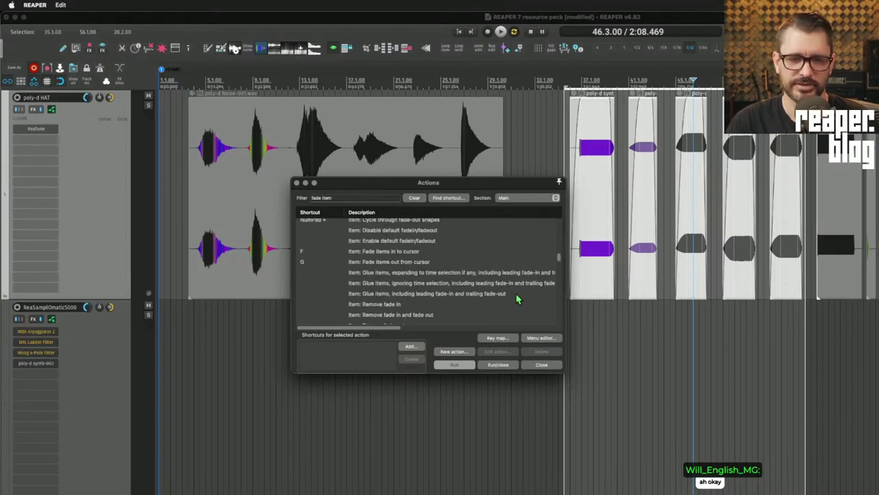
click(405, 251)
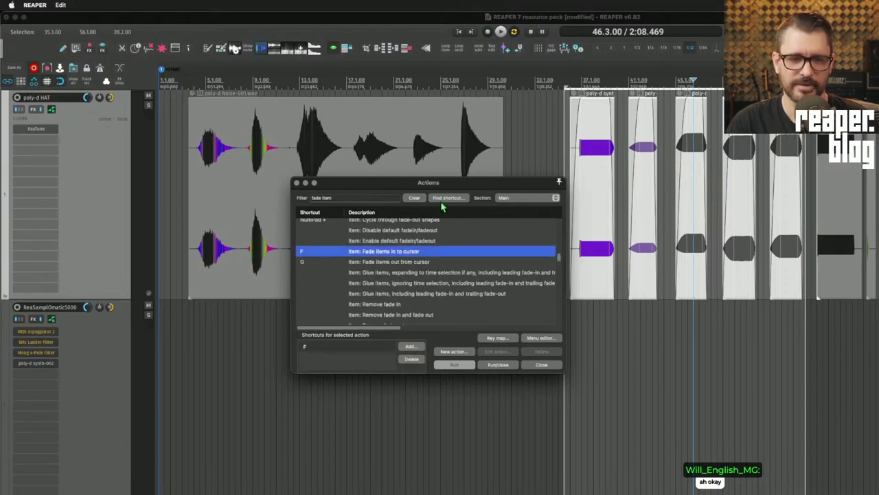
- Select the Noise-001 item and place the edit cursor inside it
drag(416, 184, 453, 367)
click(588, 220)
click(458, 201)
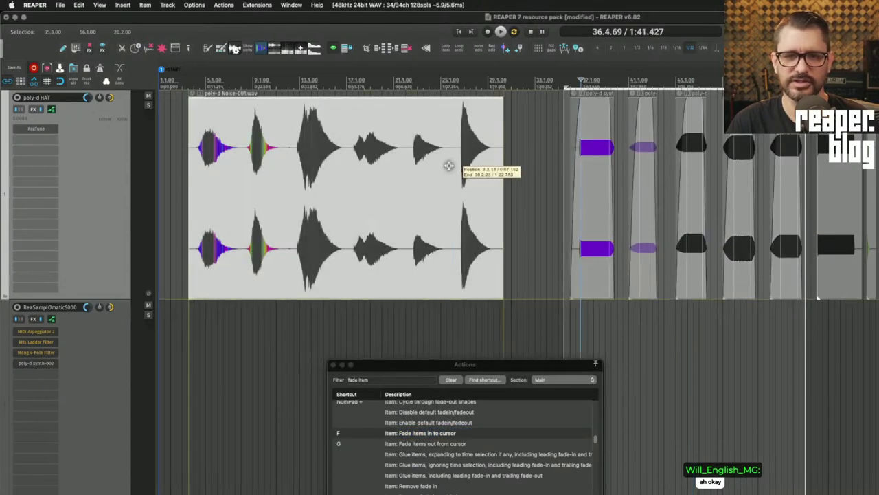
scroll(476, 233, up, 3)
scroll(652, 167, up, 2)
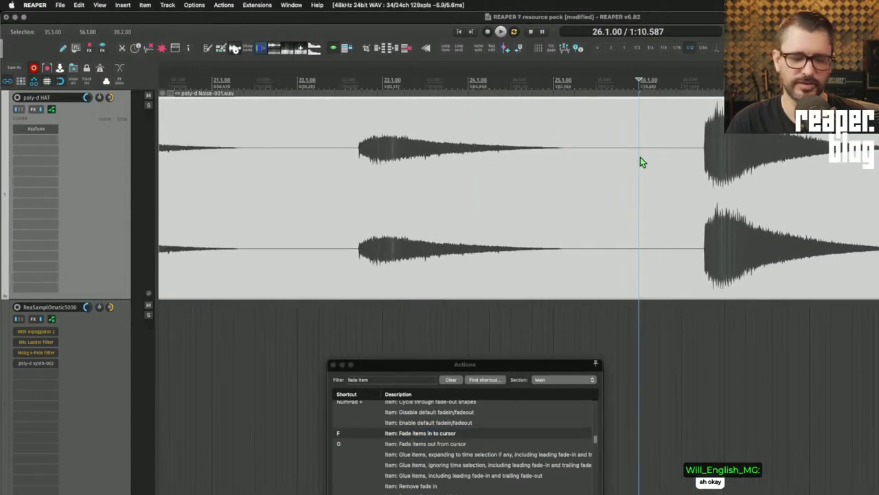
key(f)
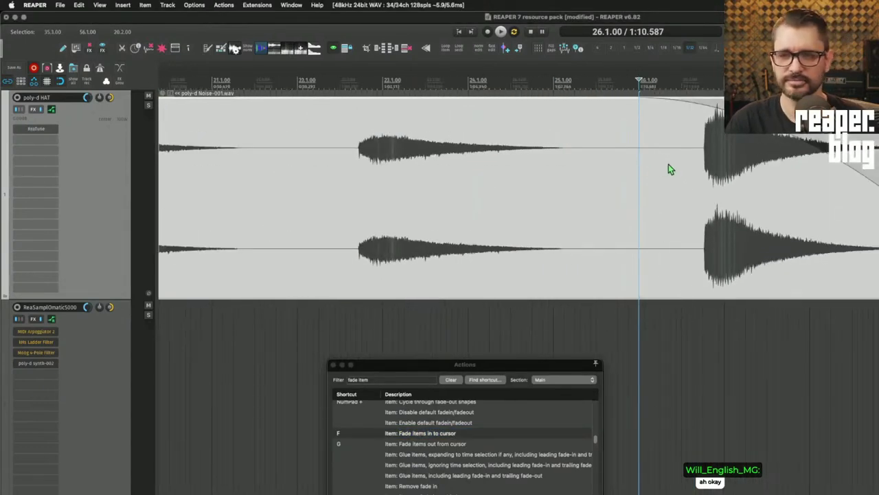
key(super+z)
click(783, 156)
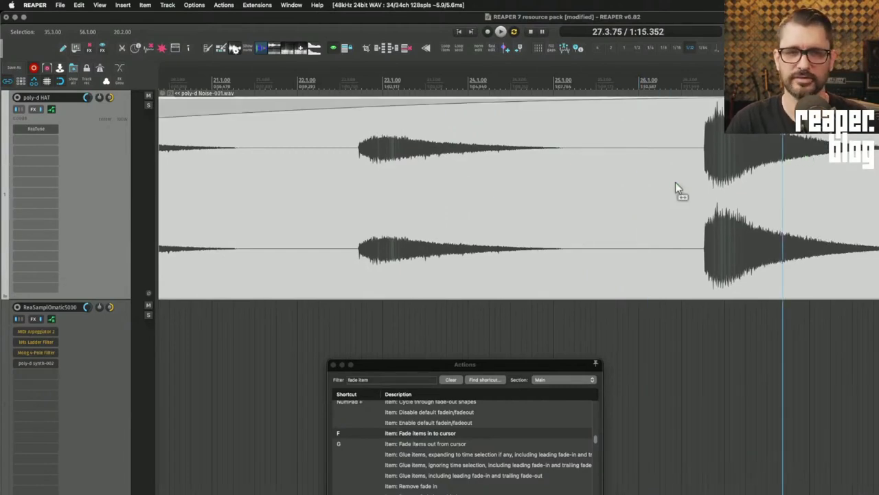
scroll(675, 182, down, 6)
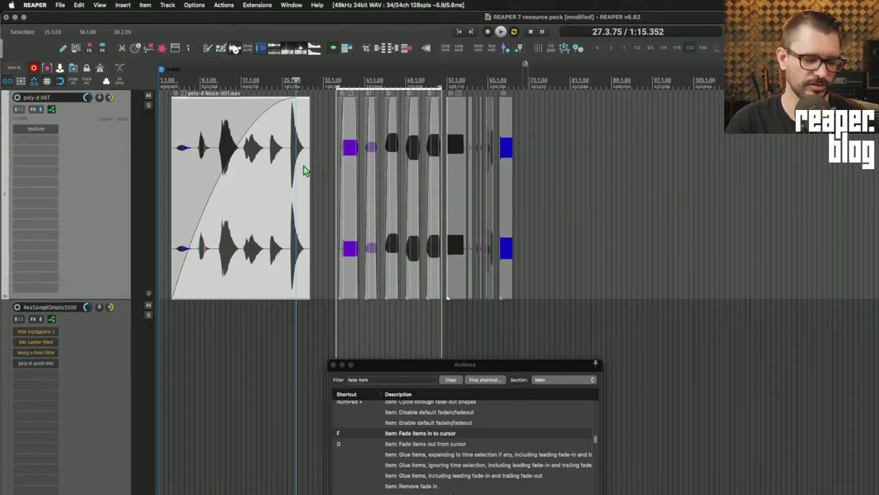
key(super+z)
click(189, 151)
key(f)
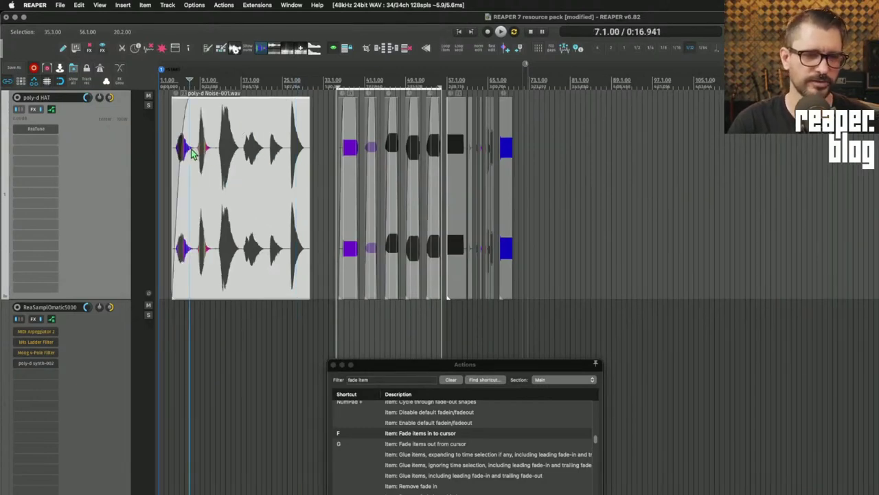
key(super+z)
drag(432, 363, 404, 84)
shift+click(452, 162)
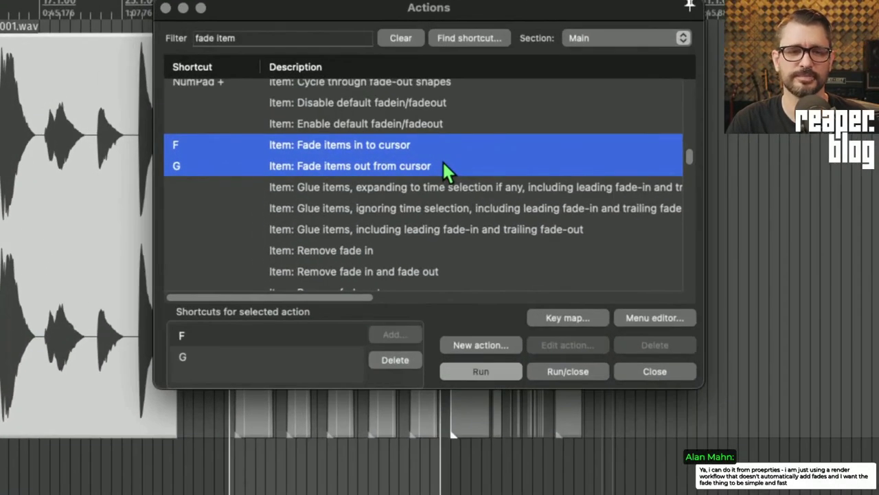
- Select the Remove fade in and fade out action and move the Actions window aside
click(520, 271)
scroll(520, 289, down, 2)
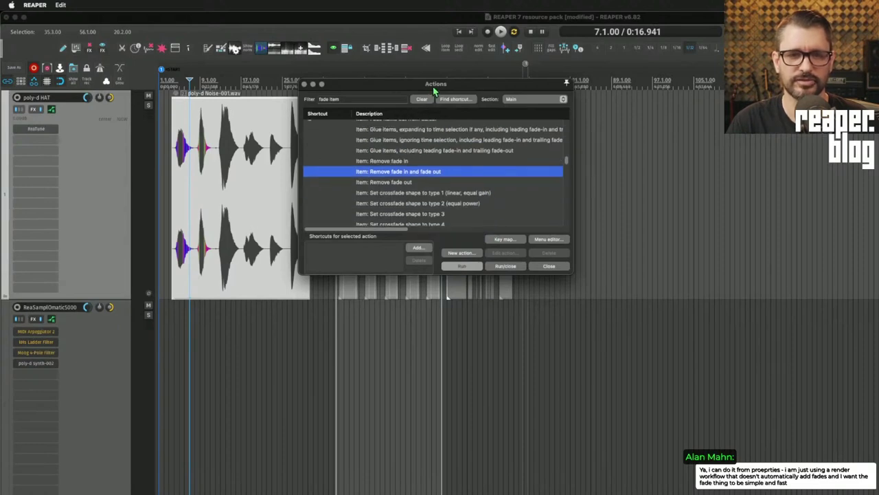
drag(433, 87, 486, 365)
- Marquee-select the synth items, then set a time selection from 35.1 to 56.1
drag(329, 173, 577, 188)
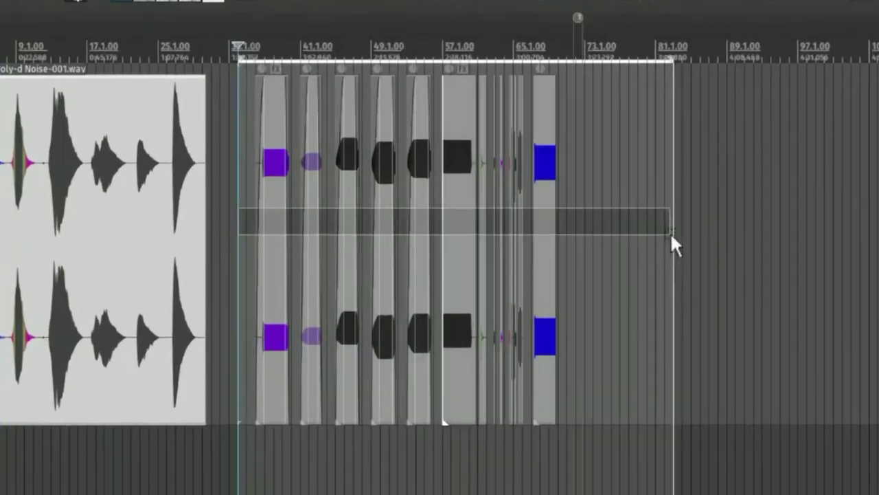
drag(671, 234, 671, 234)
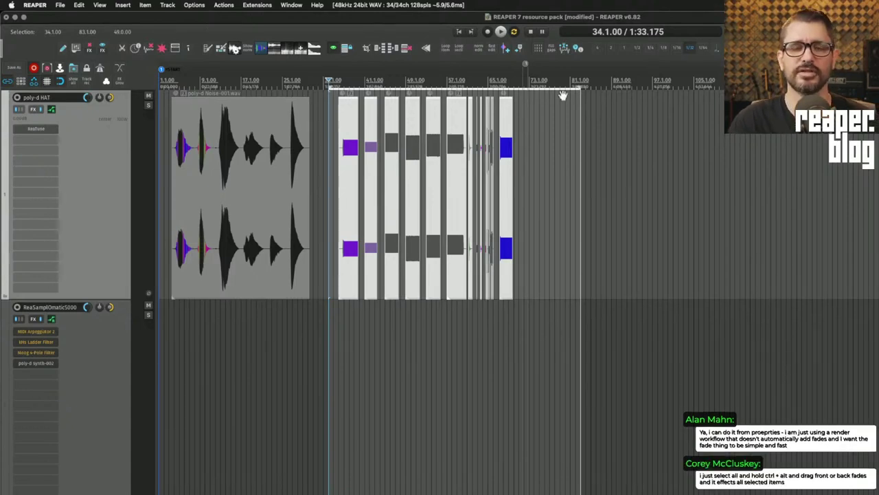
click(528, 164)
scroll(528, 162, up, 5)
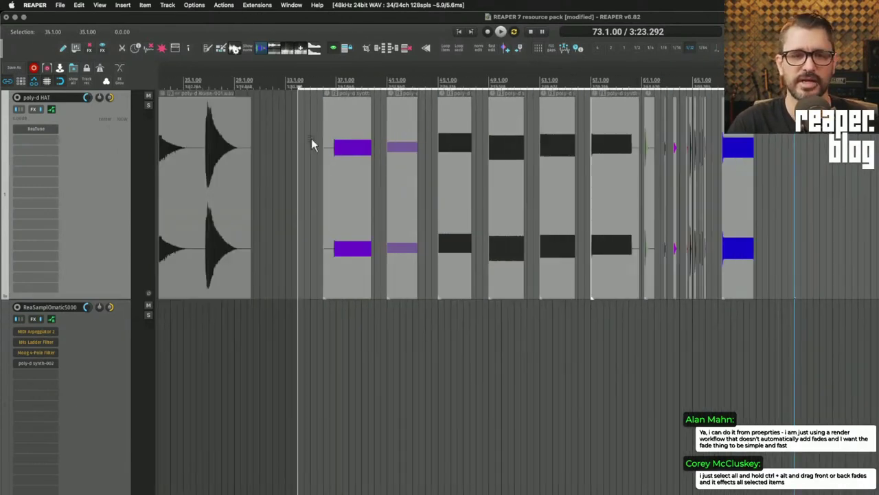
drag(311, 144, 581, 152)
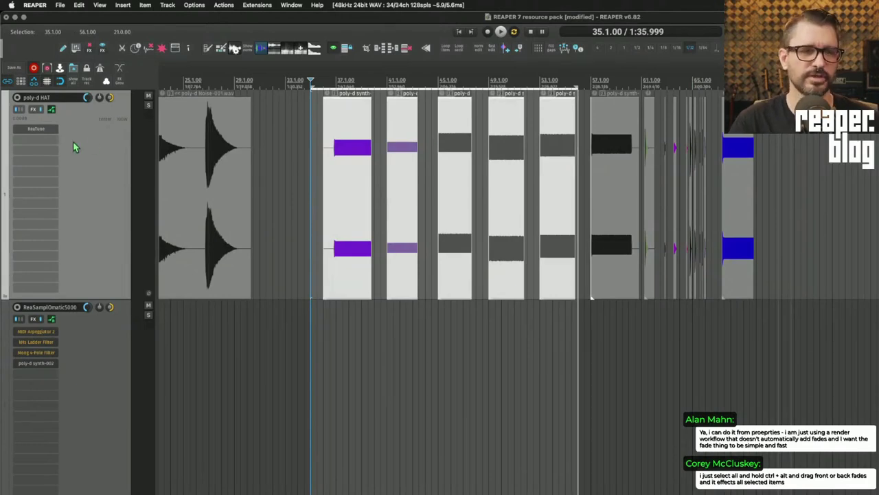
- Add Apple 12-Pole Filter to the active takes of the selected synth items
double_click(35, 140)
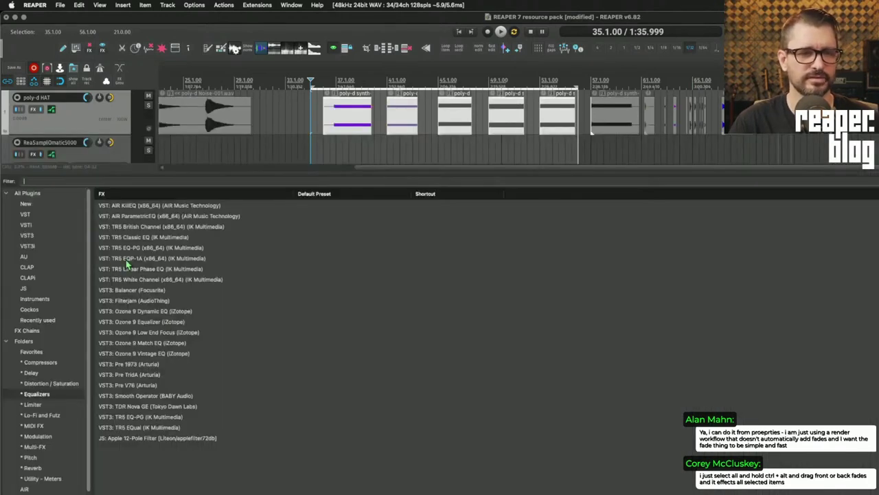
click(151, 439)
right_click(151, 439)
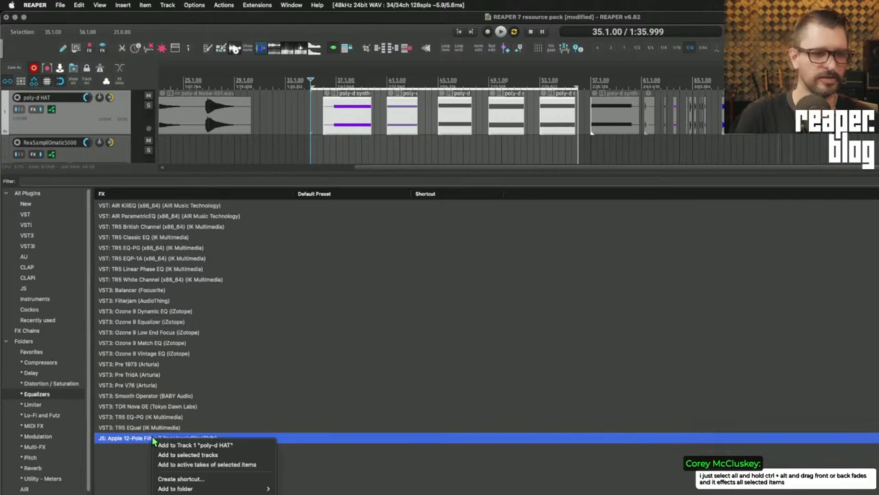
click(228, 471)
- Make the hat track taller and select the second synth item at bar 42
click(142, 367)
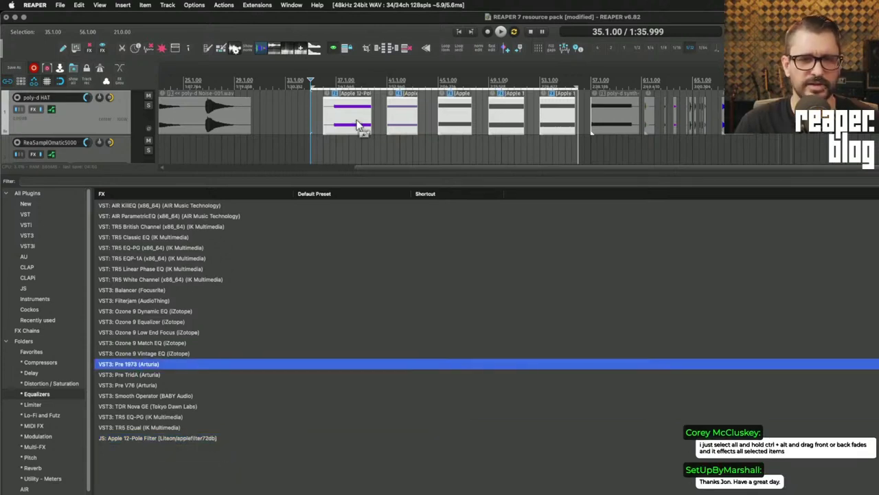
click(357, 125)
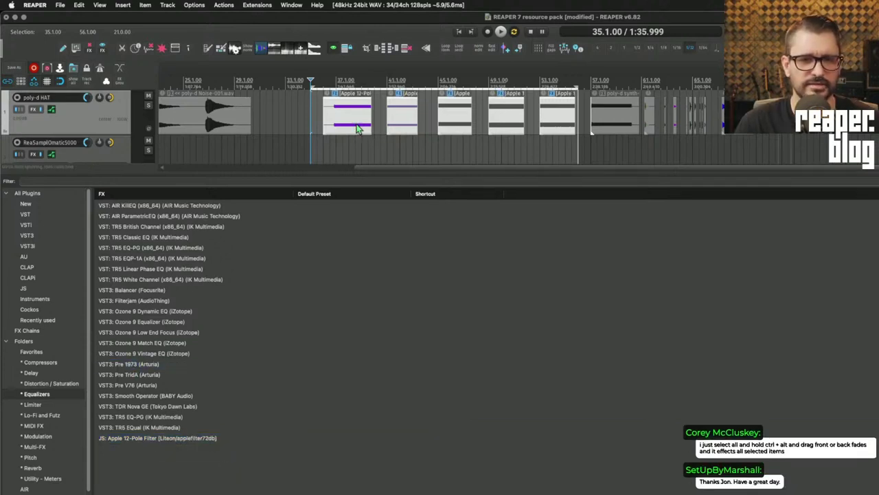
drag(141, 132, 144, 174)
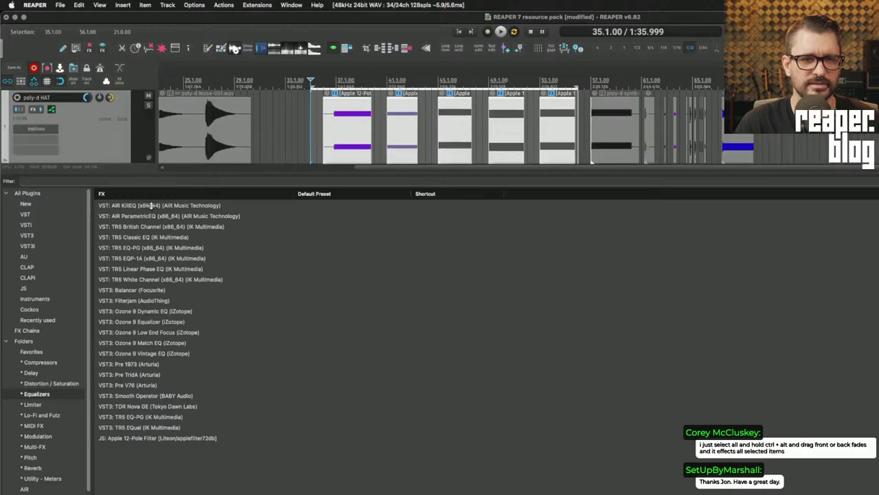
scroll(520, 120, up, 3)
scroll(686, 134, up, 3)
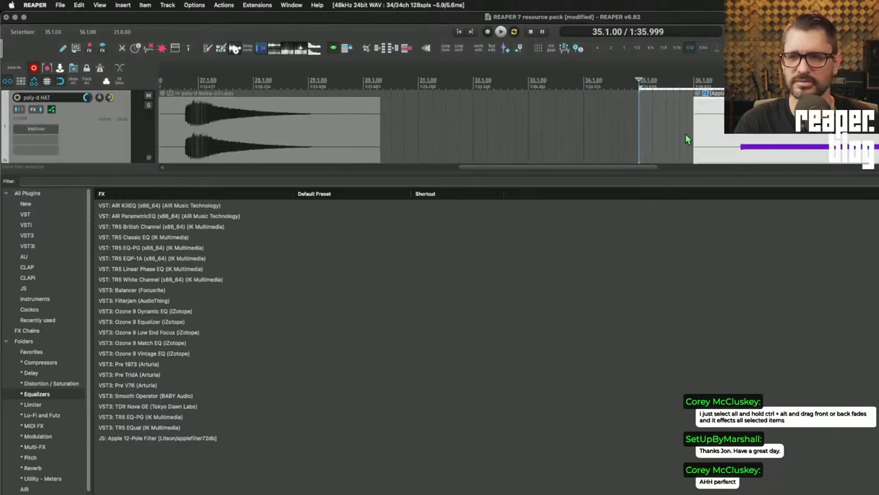
scroll(685, 134, right, 5)
click(608, 135)
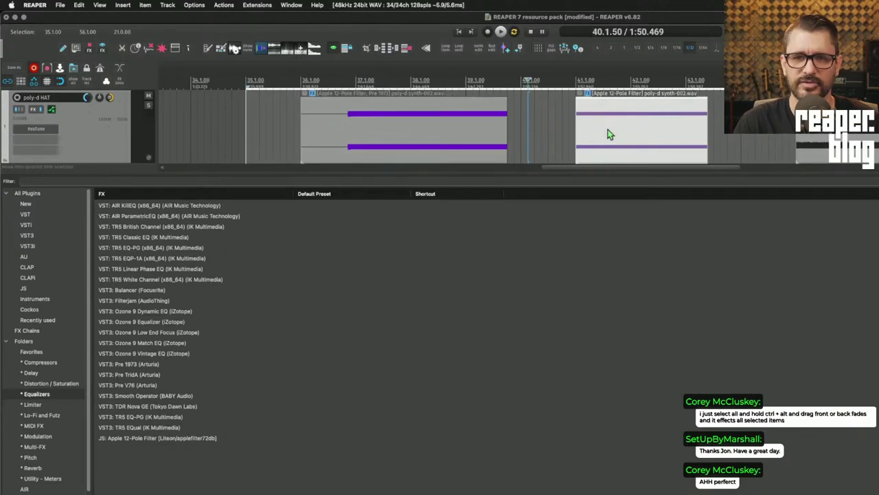
click(609, 139)
click(633, 136)
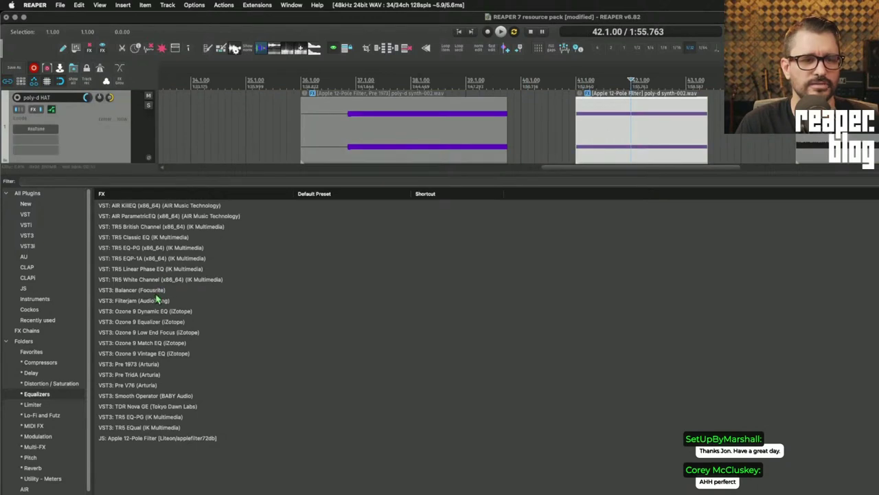
- Add Pre 1973 to the first synth item's take FX
click(168, 364)
click(160, 376)
right_click(159, 365)
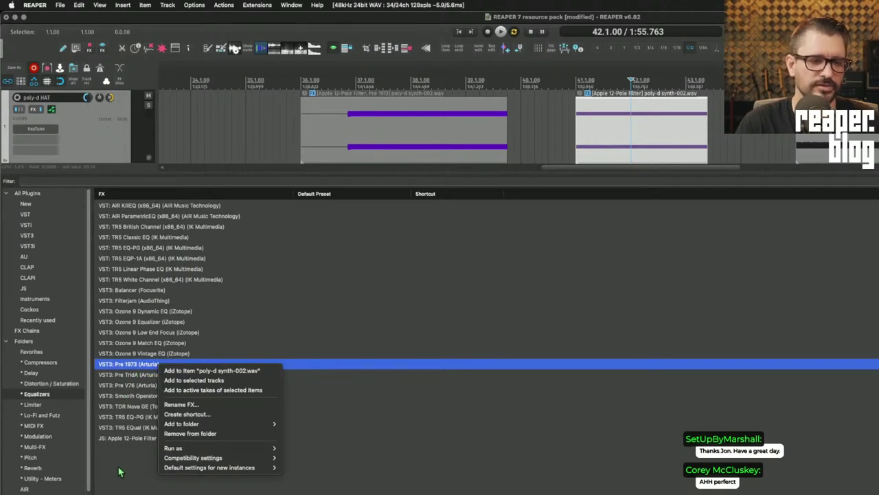
click(245, 111)
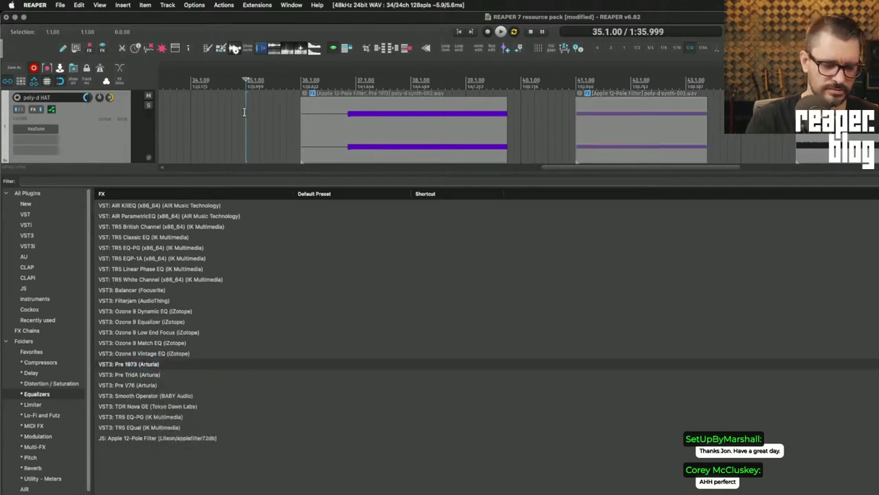
key(question)
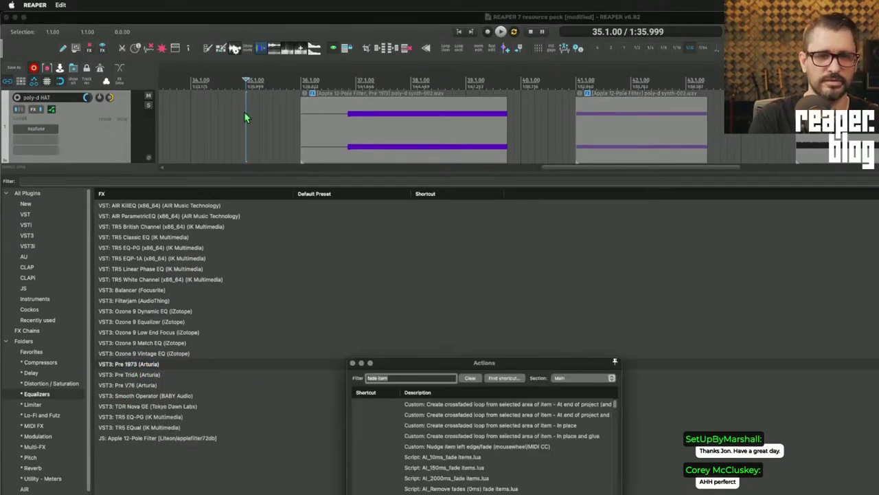
- Delete the four 'not found' Insert FX actions from the Actions list filtered by 'vst'
key(BackSpace)
text(vst)
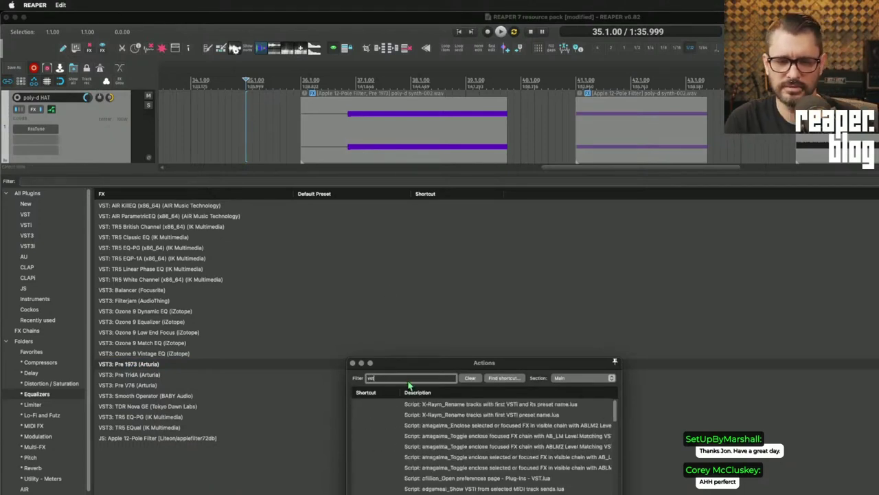
scroll(465, 450, down, 3)
scroll(465, 450, down, 5)
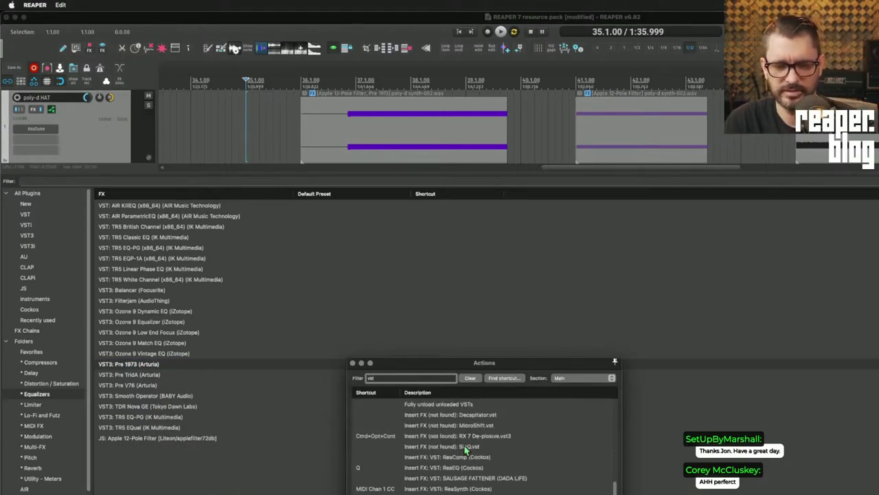
click(495, 426)
click(497, 417)
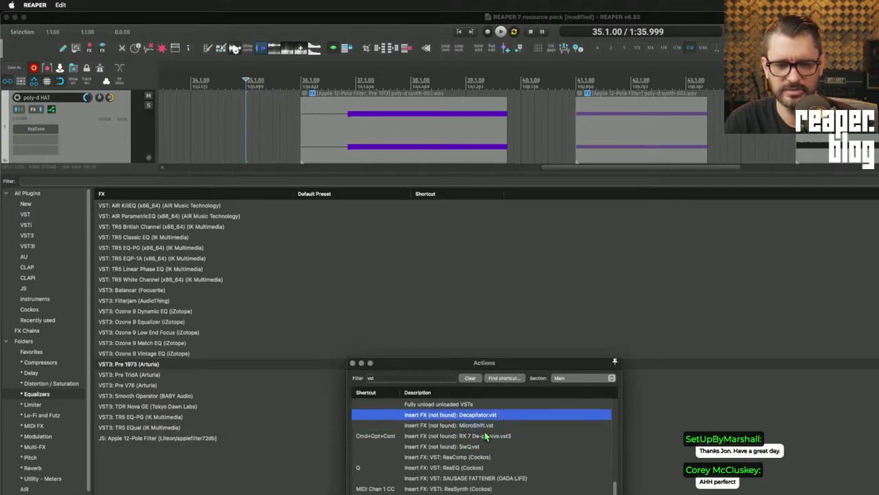
shift+click(481, 448)
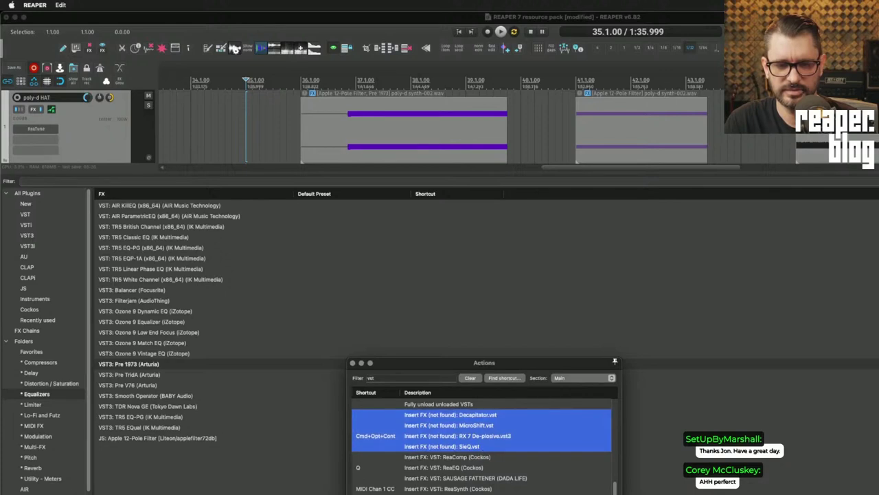
key(Delete)
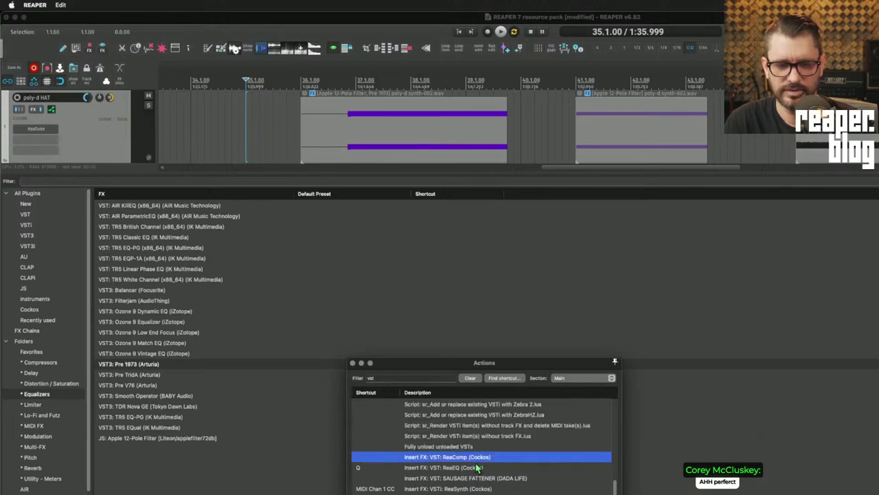
- Insert ReaComp on the selected synth item after the Apple 12-Pole Filter
click(451, 152)
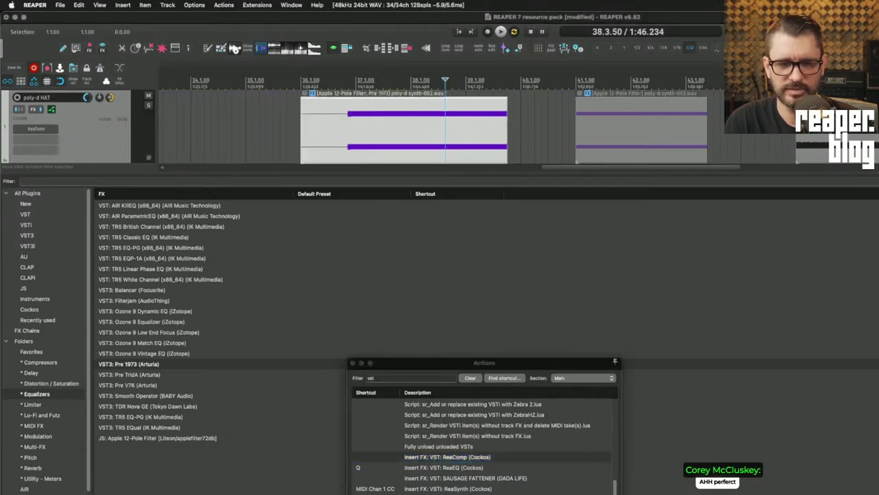
double_click(446, 456)
scroll(604, 146, left, 3)
scroll(604, 146, down, 4)
- Remove Pre 1973 from another synth item's FX chain and open the items' FX chains
click(656, 128)
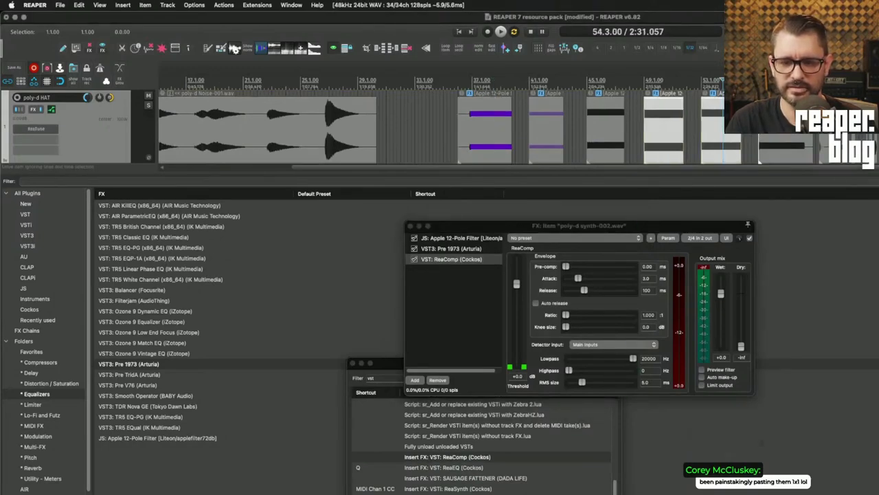
key(question)
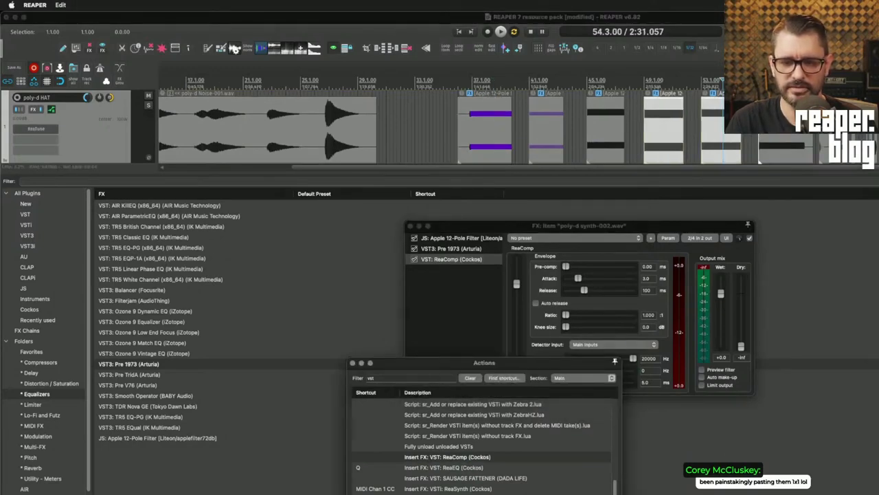
key(Return)
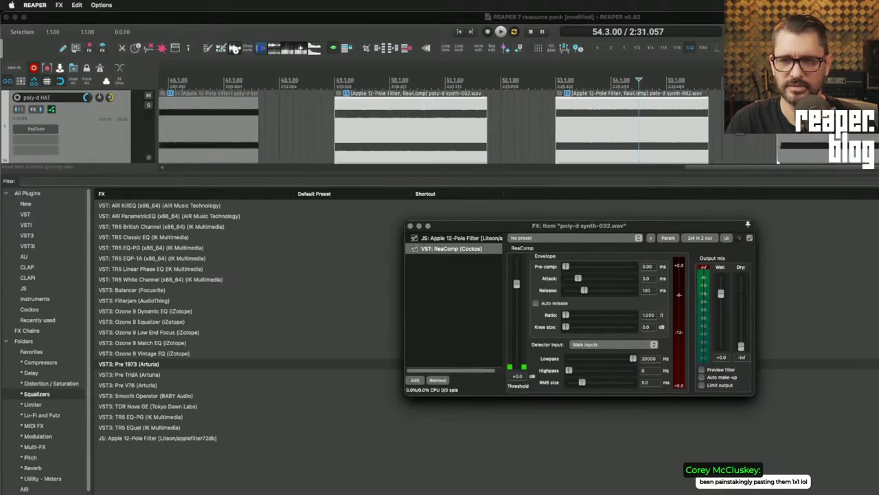
key(shift+e)
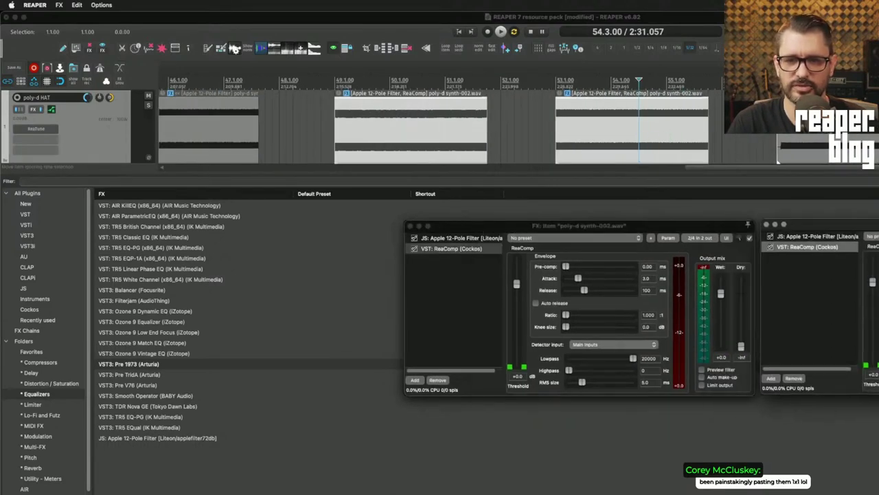
key(shift+e)
drag(862, 232, 754, 261)
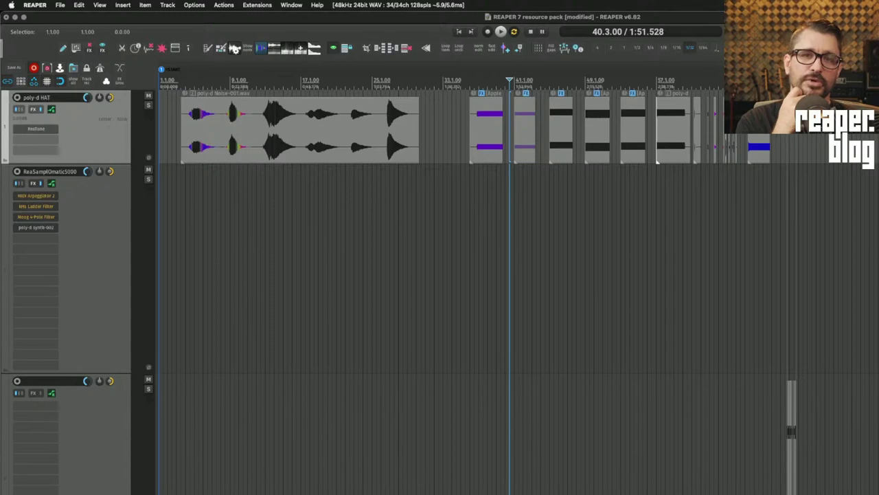
- Select the purple synth item at bar 37, move the edit cursor to bar 52, and open Preferences
click(495, 136)
scroll(495, 136, up, 4)
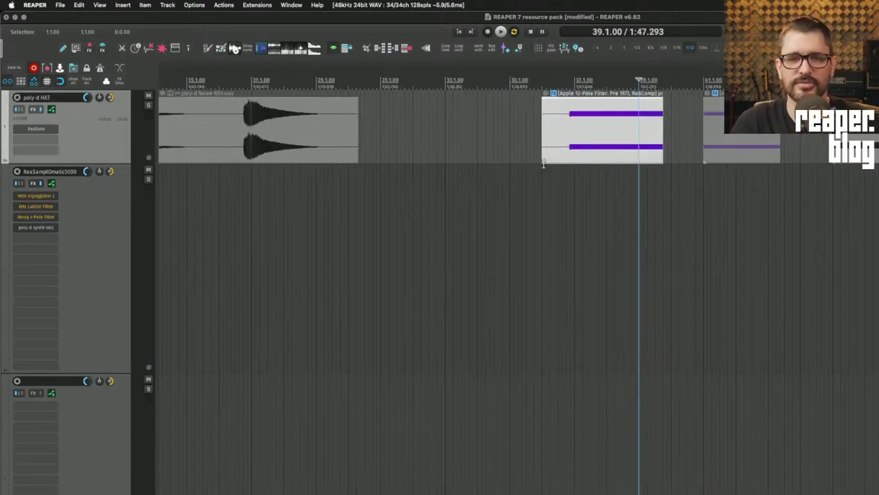
scroll(662, 149, down, 3)
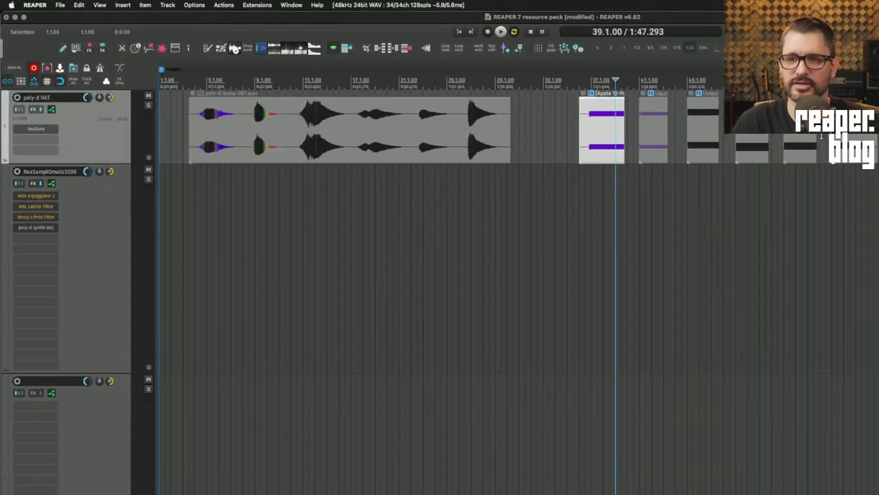
scroll(610, 94, up, 3)
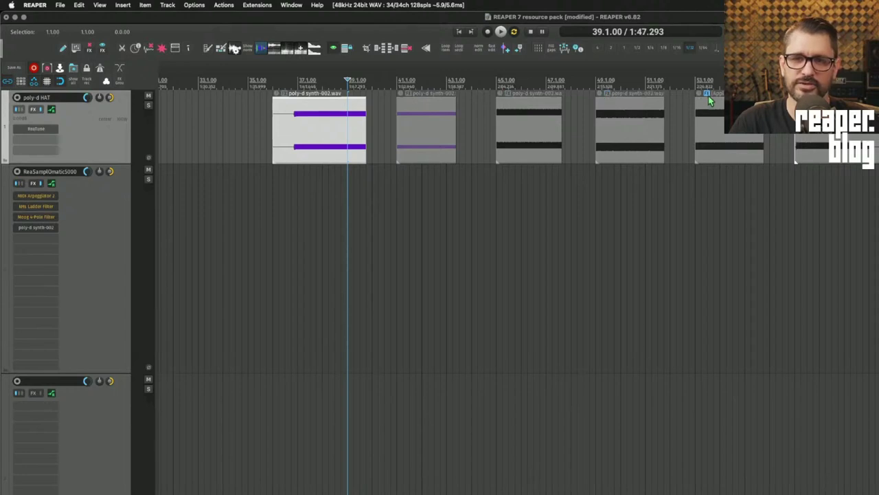
click(670, 131)
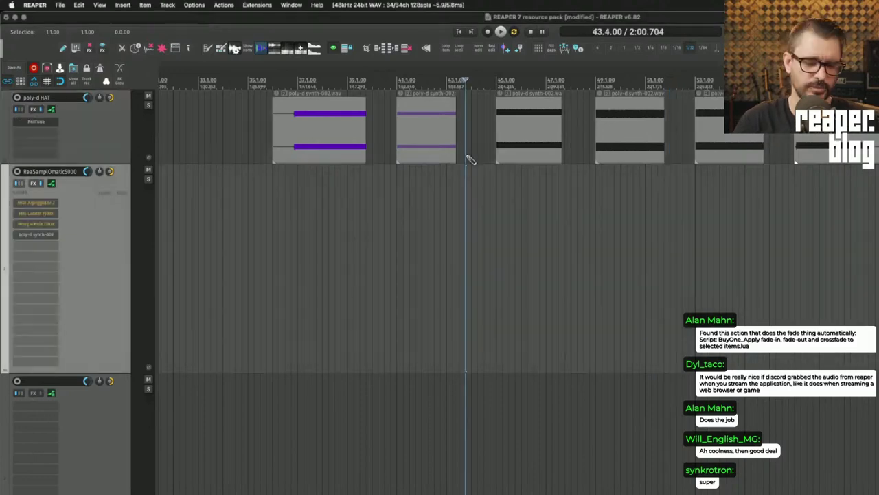
key(super+comma)
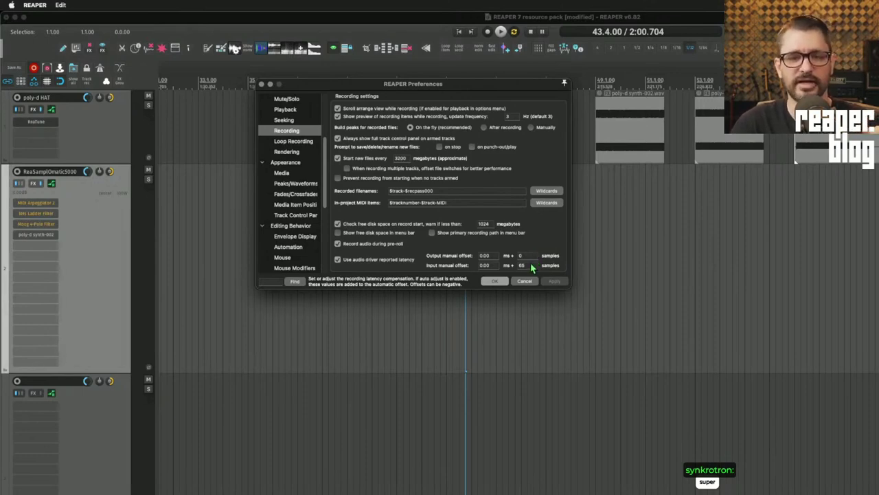
- Check the 65-sample input manual offset, close Preferences with OK, and set the edit cursor at bar 45
double_click(526, 265)
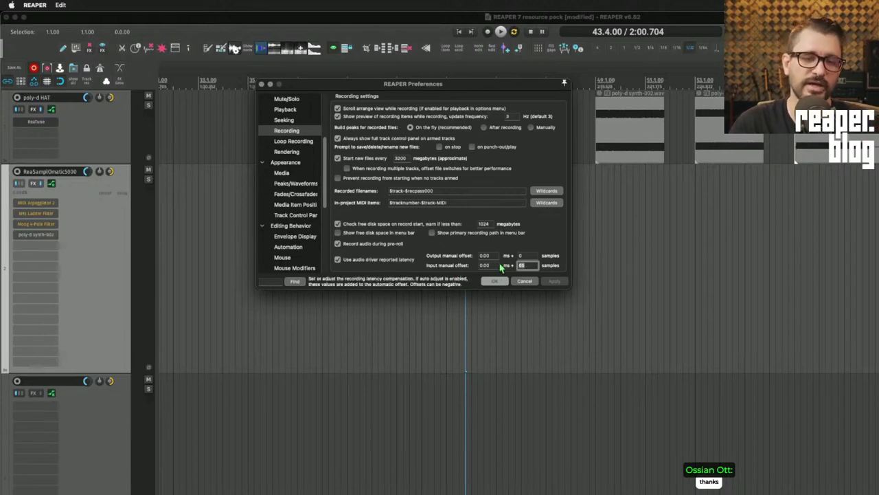
click(529, 256)
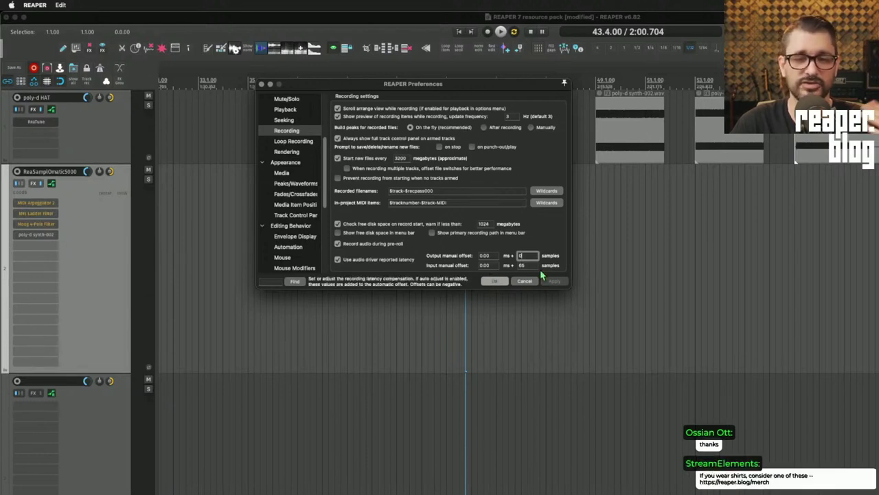
key(Tab)
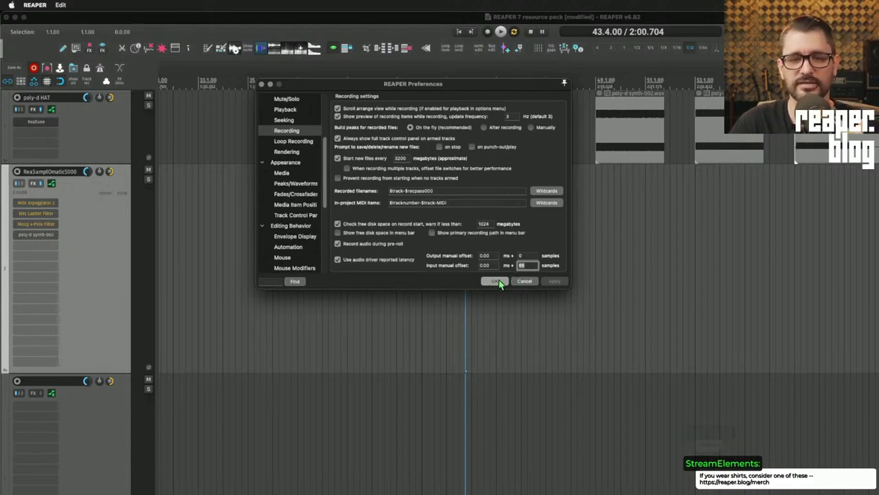
click(499, 283)
click(496, 236)
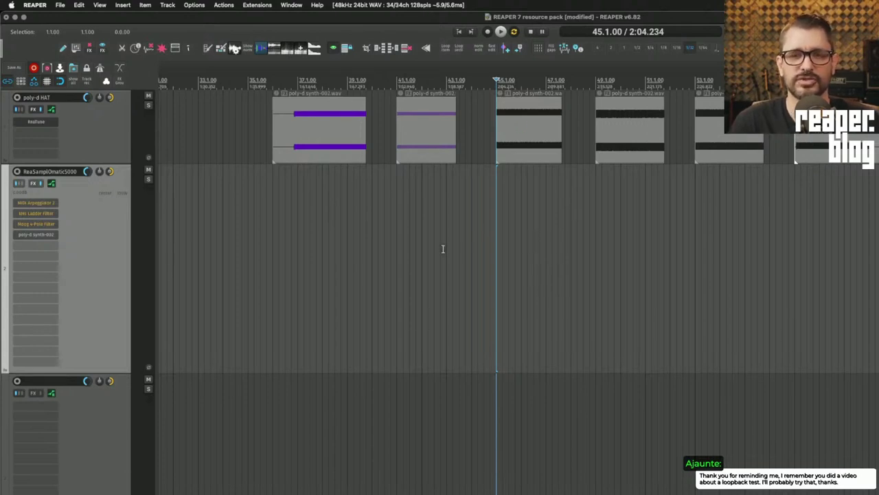
click(386, 6)
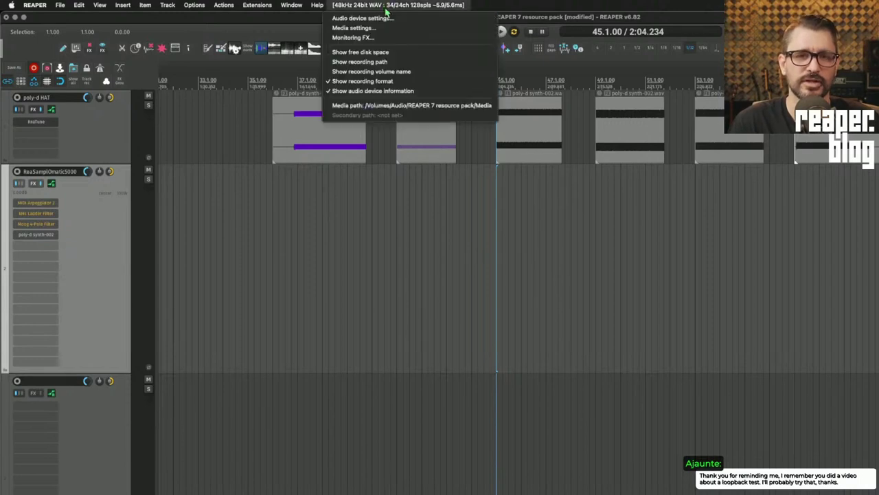
click(381, 18)
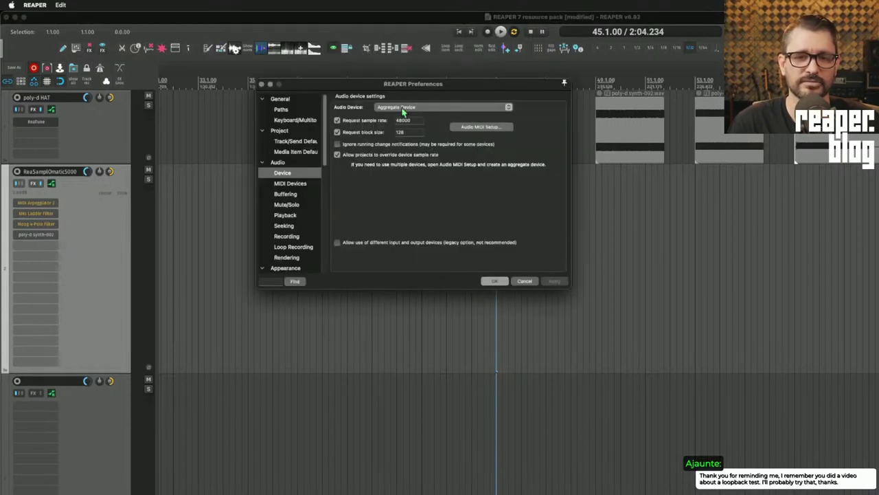
drag(378, 84, 417, 89)
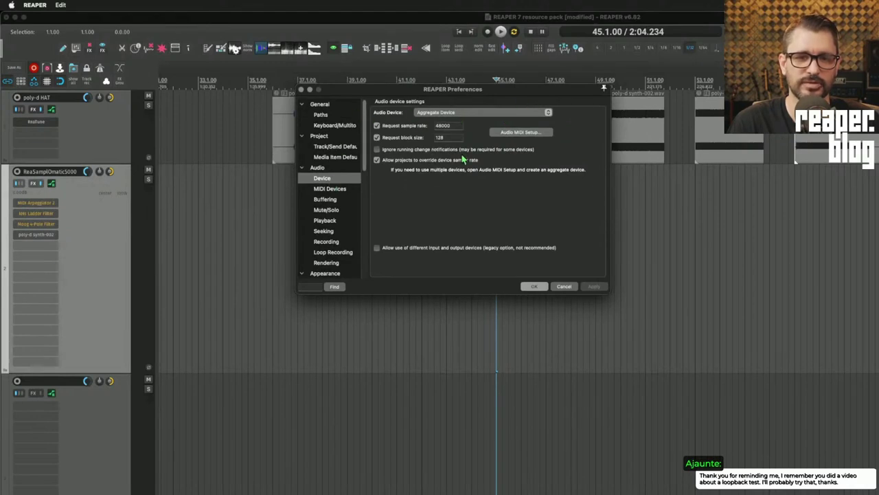
click(456, 112)
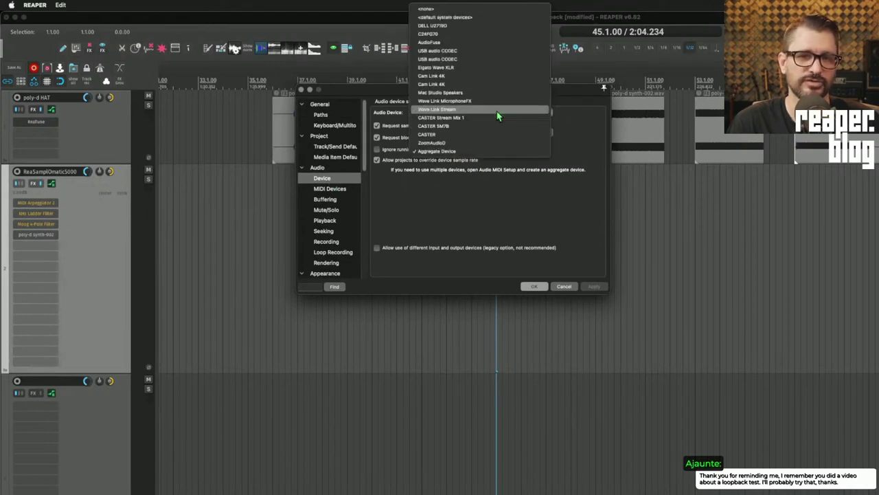
click(630, 127)
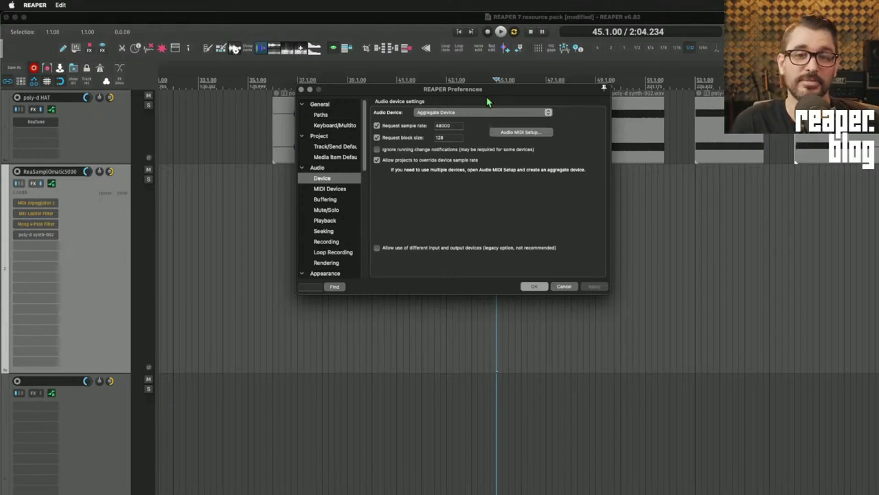
drag(491, 95, 494, 106)
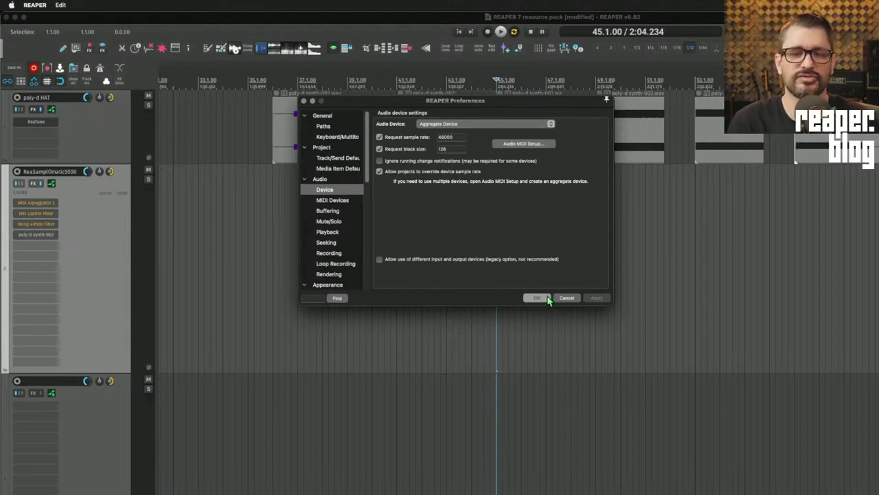
click(544, 297)
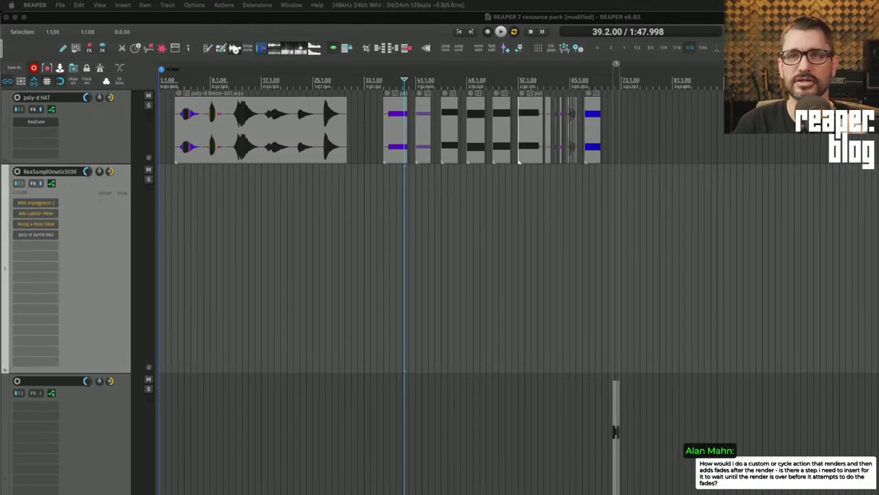
- Open the Actions list and a Resources window listing media files
click(631, 185)
key(question)
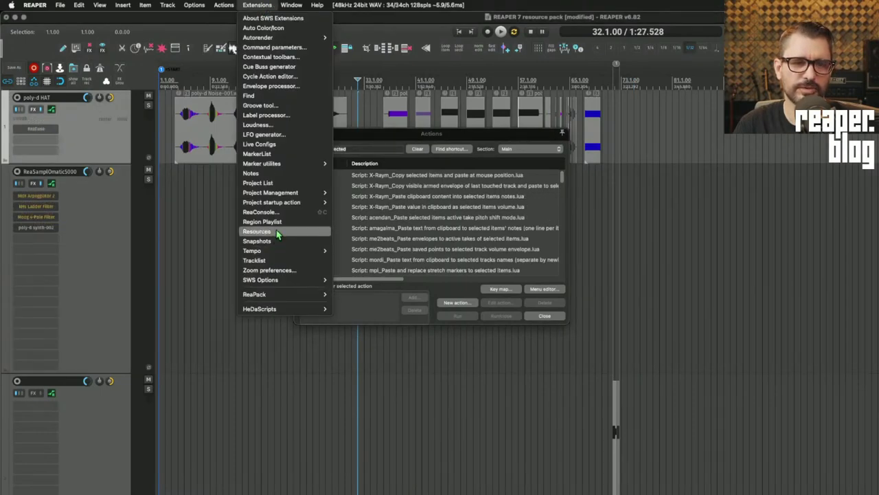
click(276, 232)
click(456, 221)
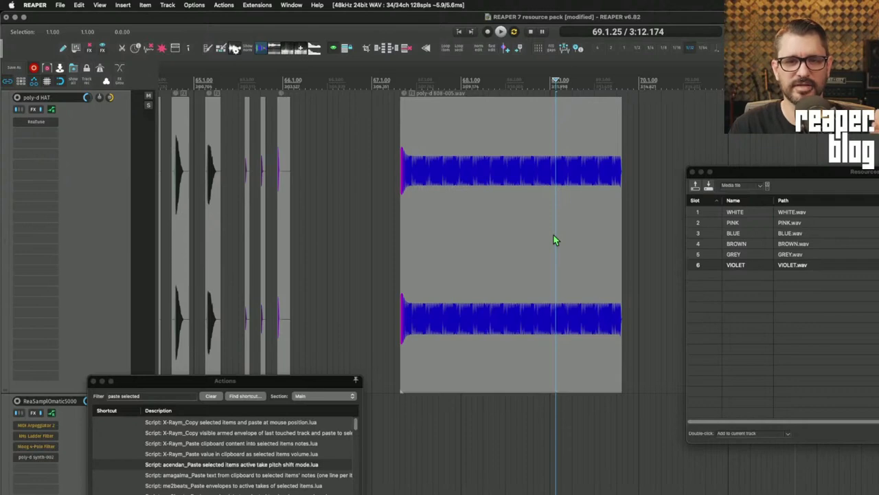
- Make a time selection over the 808 clip and place the edit cursor inside it
click(213, 6)
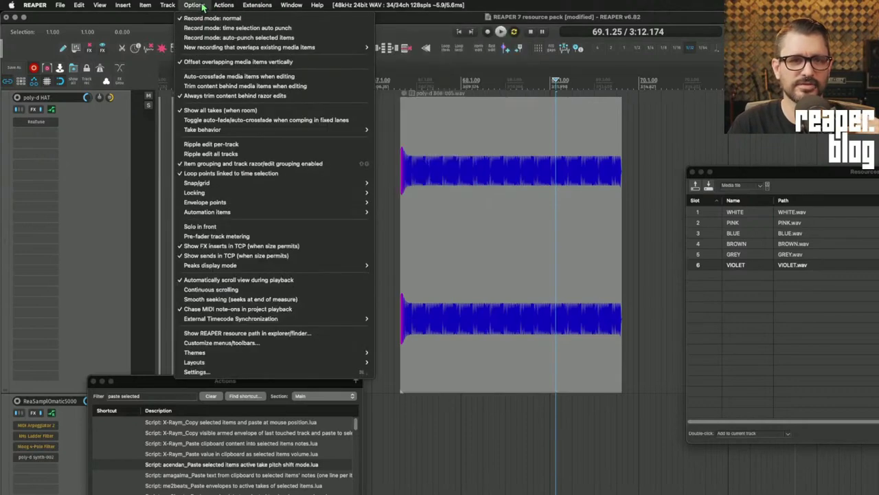
click(238, 61)
drag(489, 258, 578, 257)
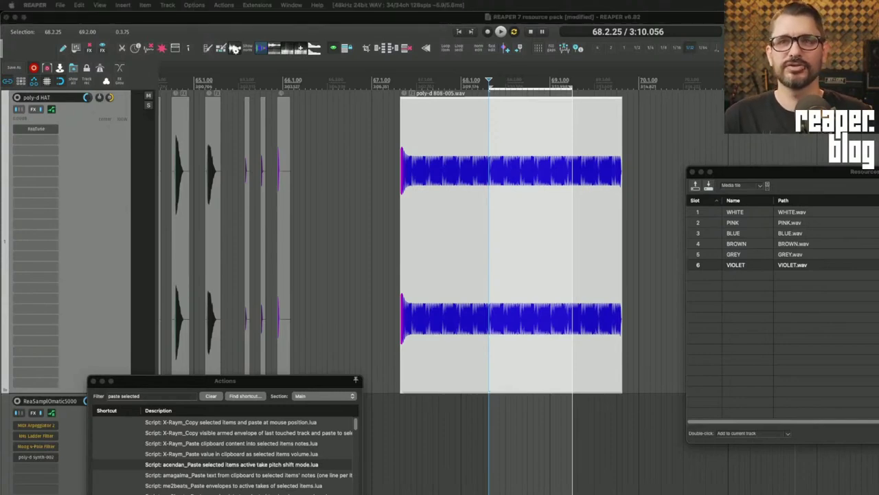
click(542, 240)
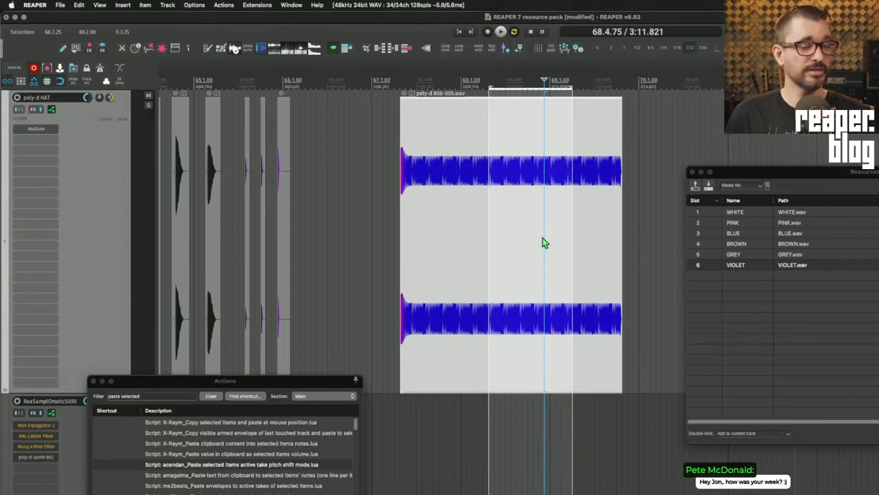
- Add VST3 Trigger 2 (Steven Slate) to the poly-d HAT track and move its window clear of the waveform
key(super+shift+f)
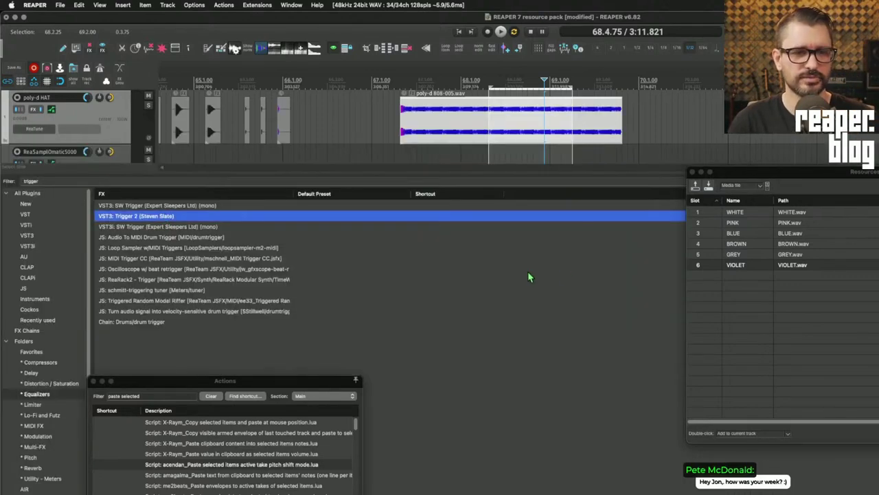
key(Return)
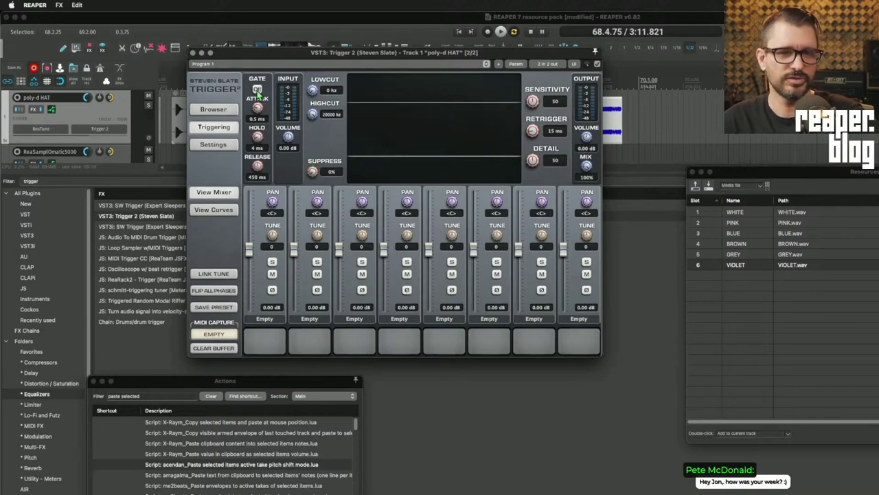
drag(287, 60, 331, 142)
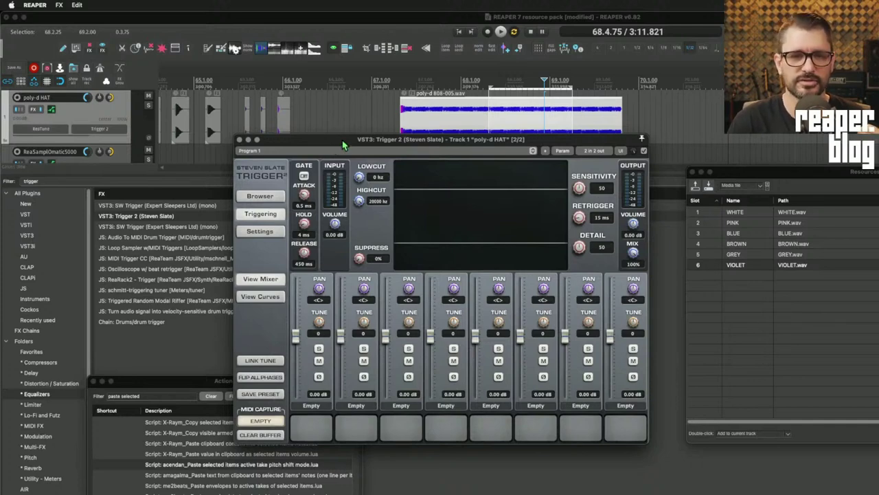
drag(342, 142, 353, 135)
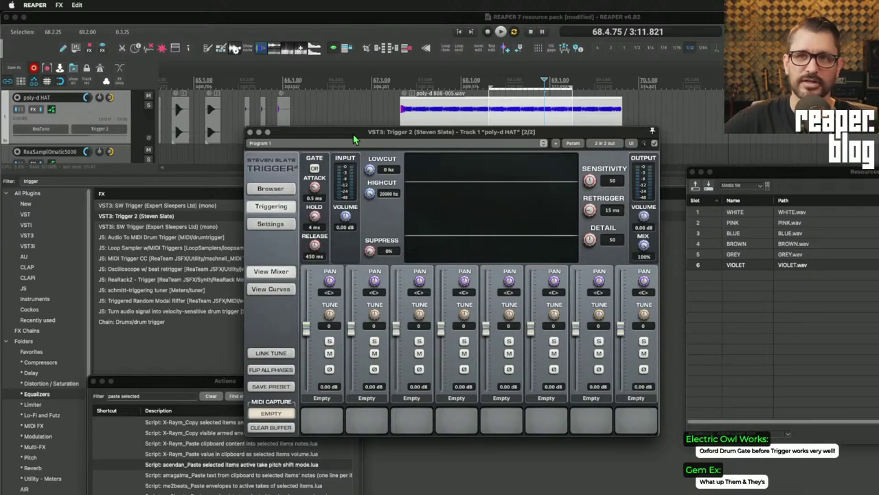
drag(354, 140, 347, 122)
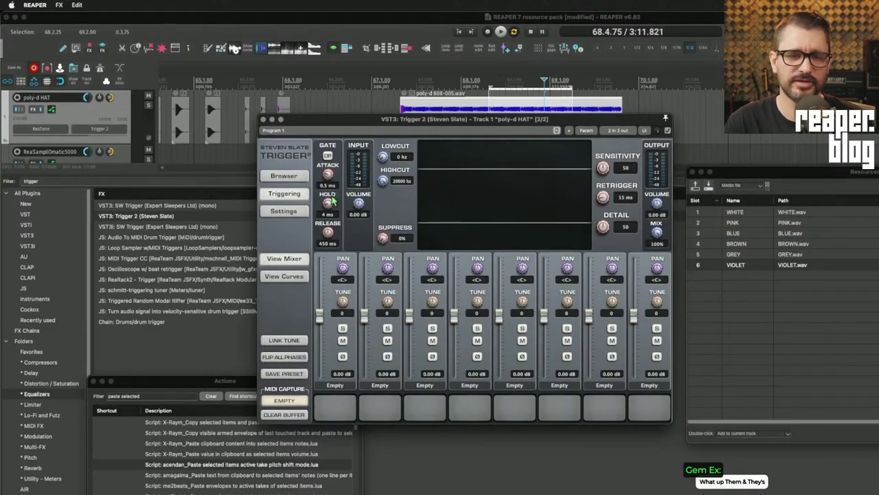
click(120, 144)
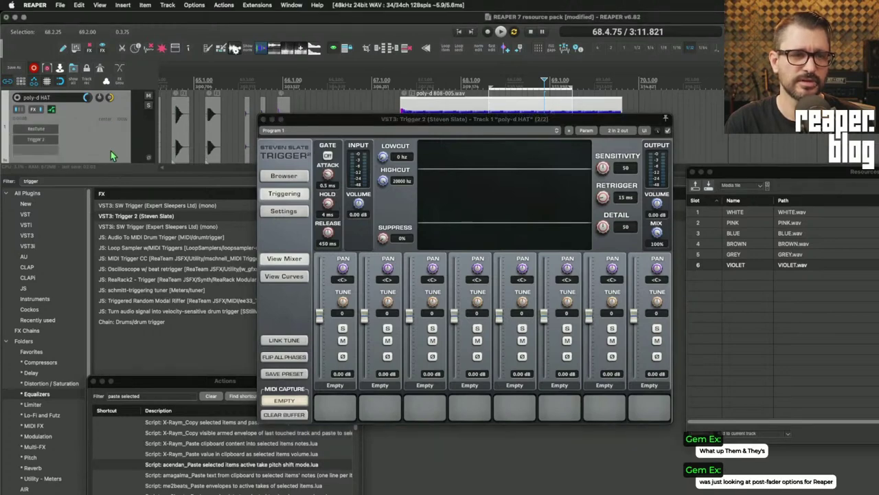
- Delete Trigger 2, clear the time selection, and drag JS Audio To MIDI Drum Trigger into the HAT chain
click(79, 146)
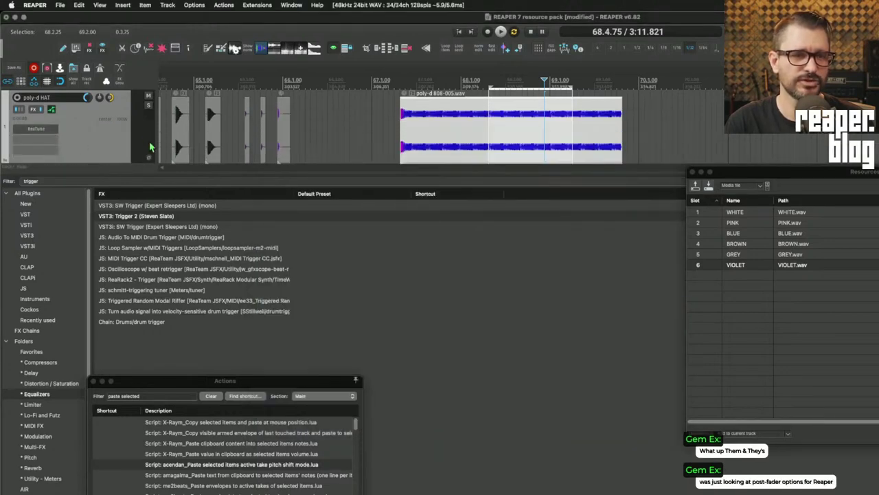
click(450, 162)
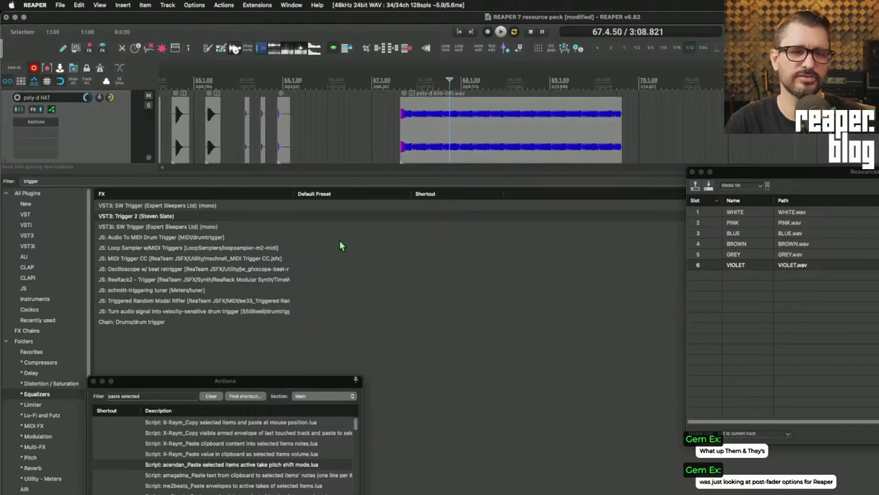
click(142, 239)
drag(165, 241, 42, 134)
drag(363, 221, 399, 151)
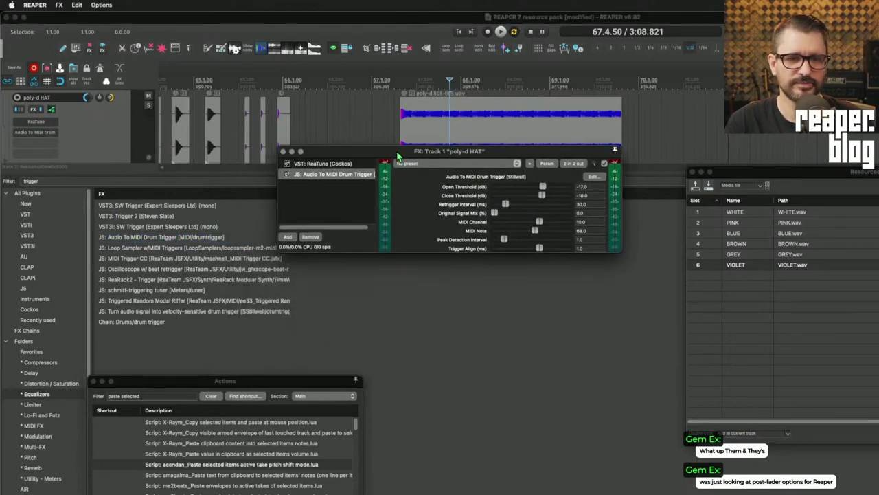
click(63, 180)
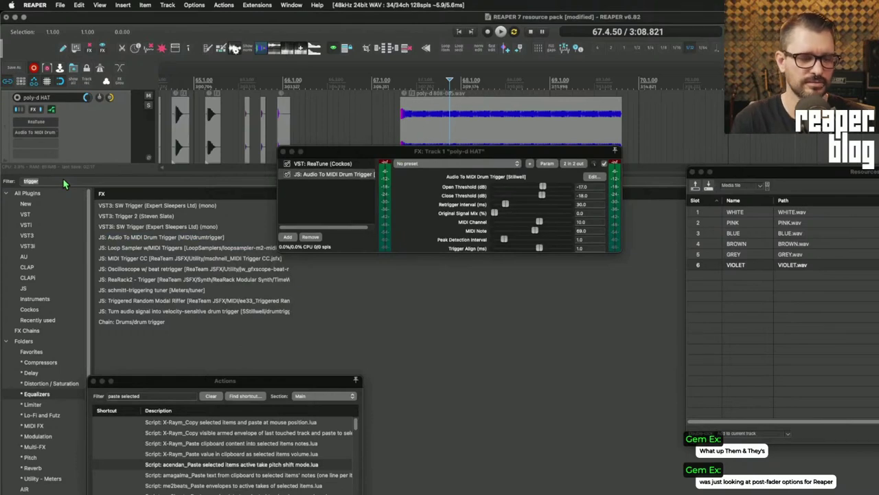
- Filter for 'transient', put JS Transient Controller at the top of the chain, and bypass ReaTune
key(BackSpace)
key(BackSpace)
key(BackSpace)
key(BackSpace)
key(BackSpace)
key(BackSpace)
key(BackSpace)
text(transient)
drag(163, 226, 333, 165)
click(287, 173)
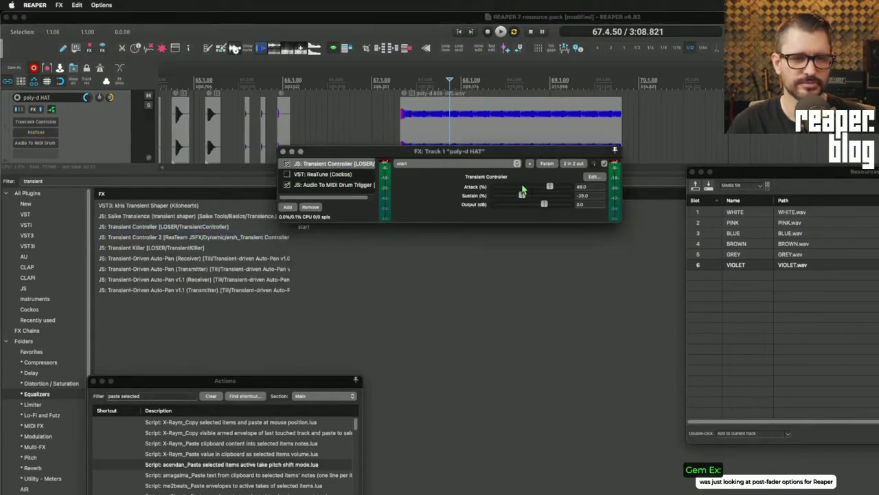
drag(564, 151, 470, 100)
- Set Transient Controller Attack to 49 and Sustain to -25, then view the Drum Trigger settings
click(491, 136)
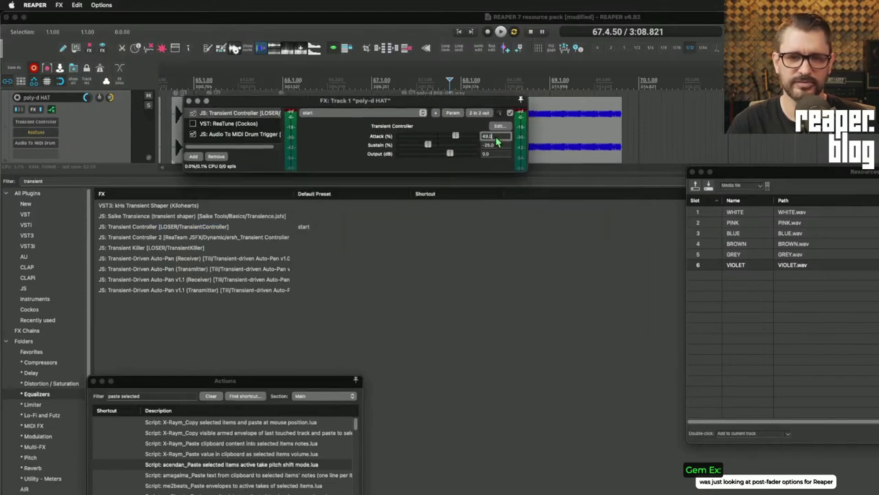
click(496, 145)
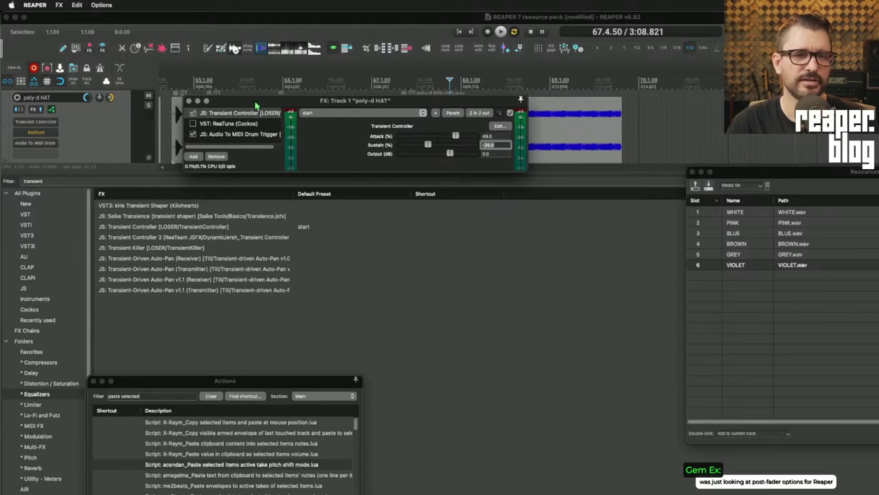
drag(251, 102, 269, 141)
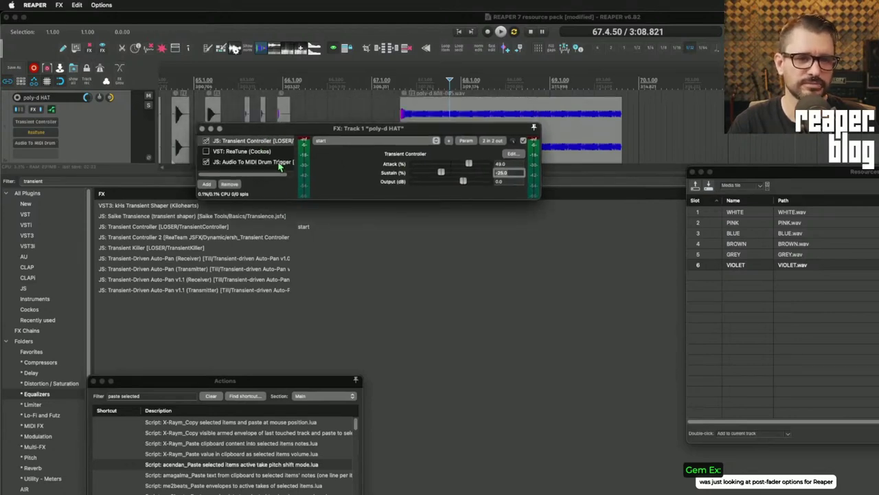
click(279, 165)
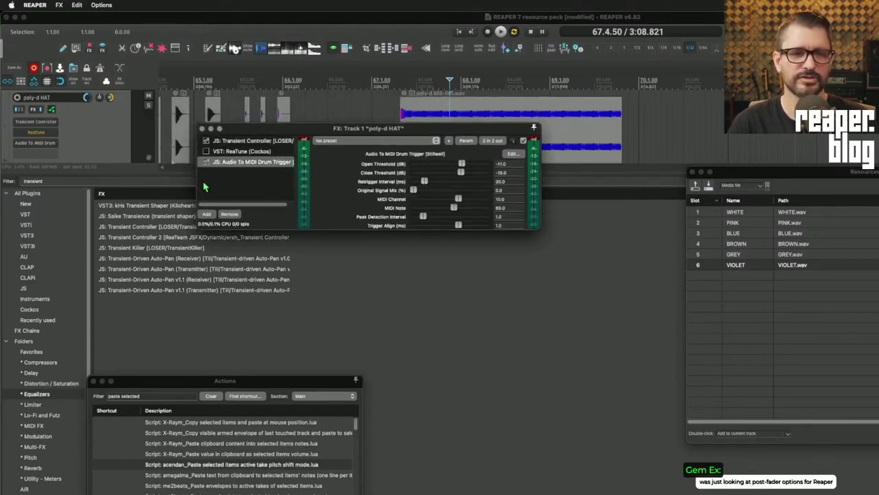
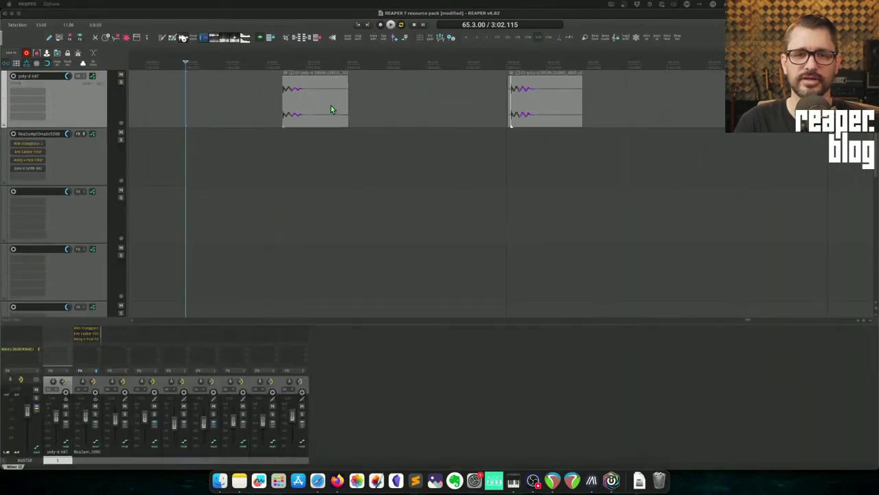
- Select the hi-hat item and place the edit cursor inside the long 808 item, zooming in
click(305, 107)
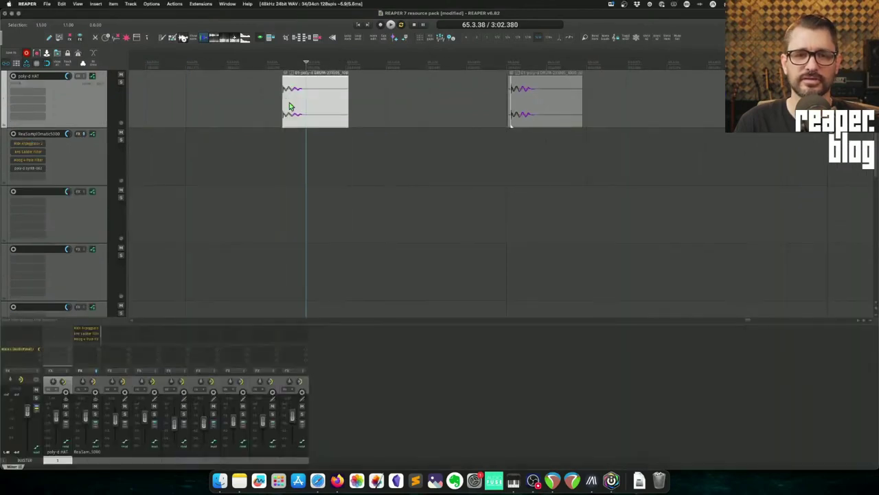
click(547, 102)
scroll(297, 114, up, 3)
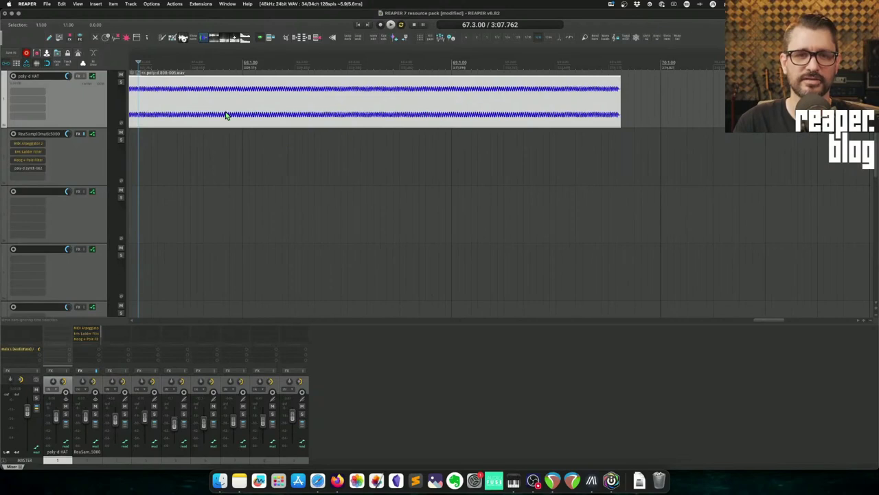
scroll(227, 115, up, 2)
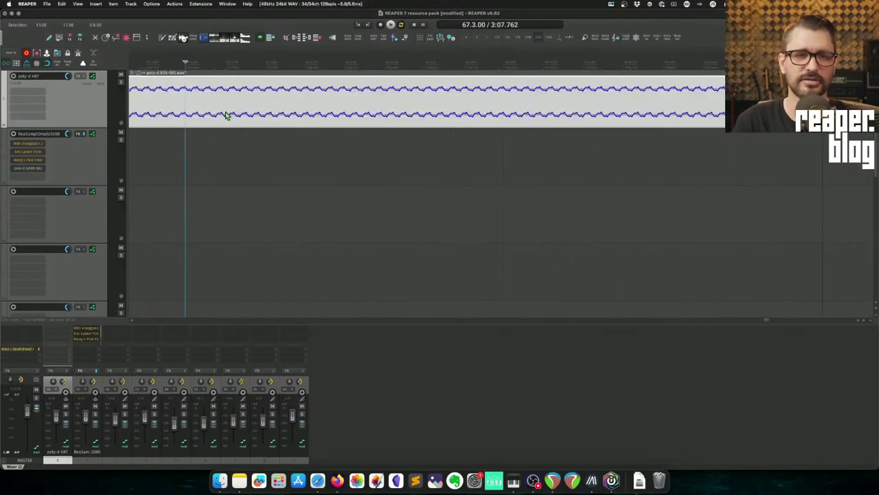
scroll(227, 115, down, 1)
scroll(226, 115, down, 2)
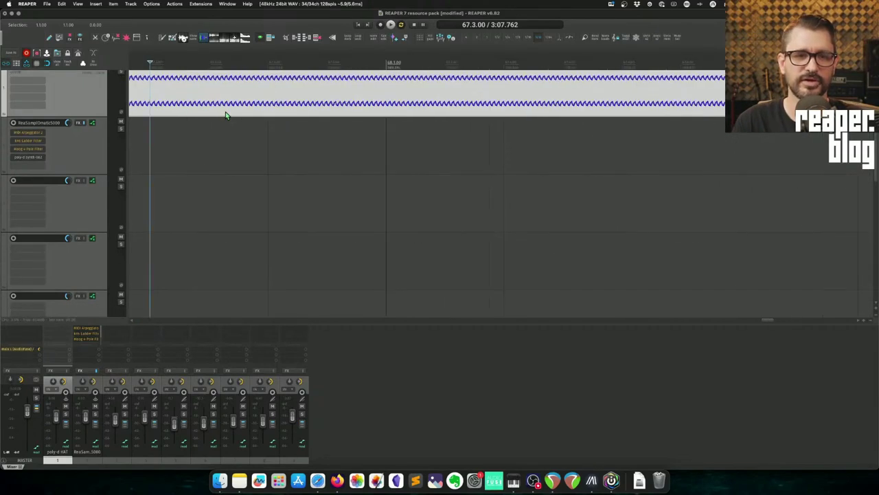
- Hide the mixer, set the edit cursor at the 808 item's start, and bring up the action list
key(super+m)
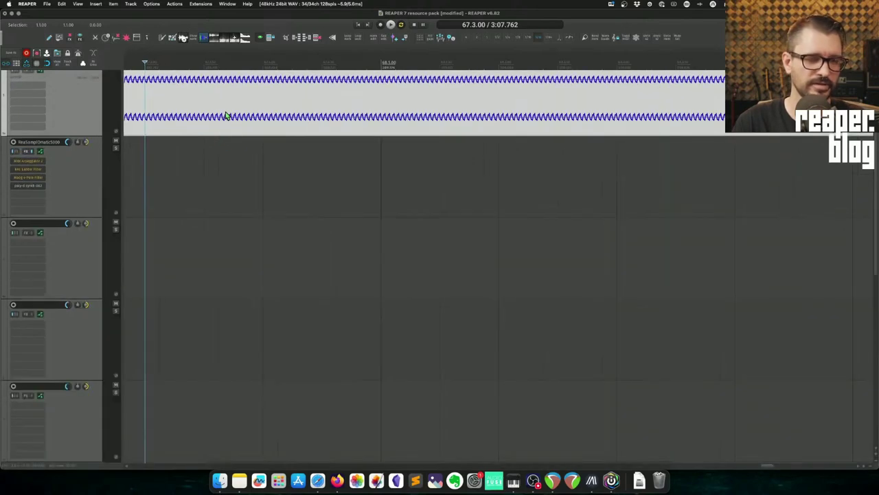
scroll(227, 114, left, 5)
click(448, 103)
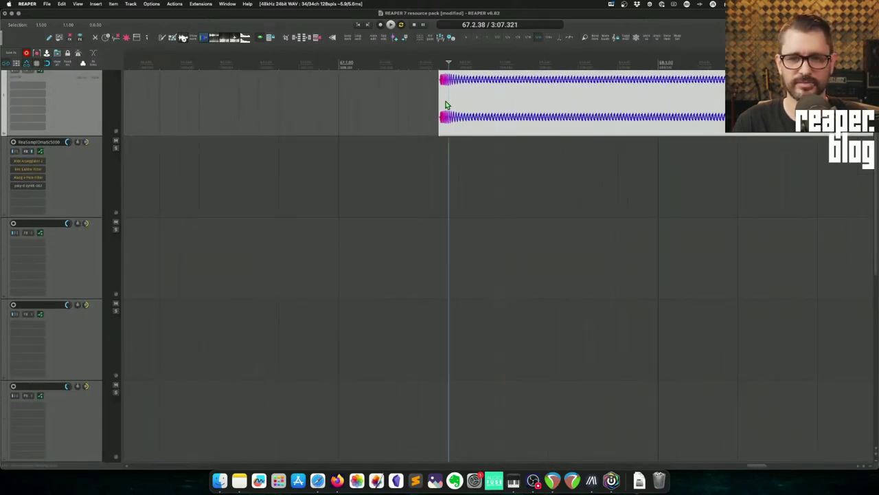
scroll(447, 104, right, 5)
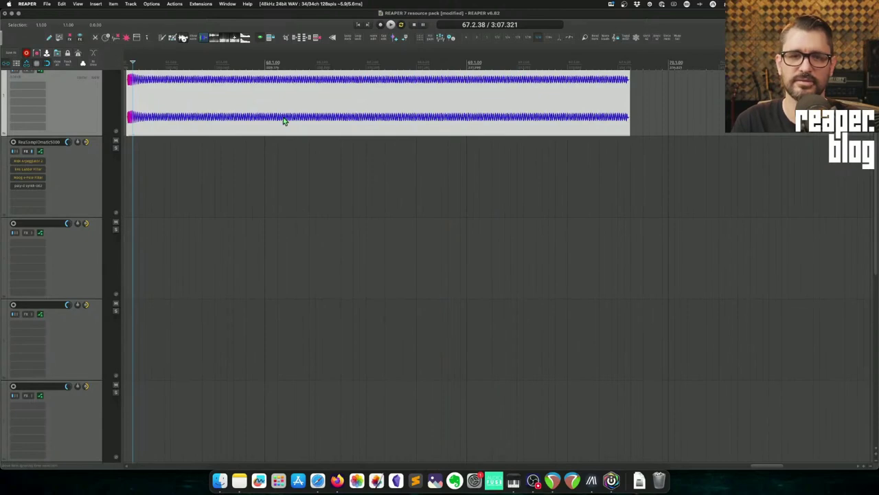
scroll(284, 120, up, 3)
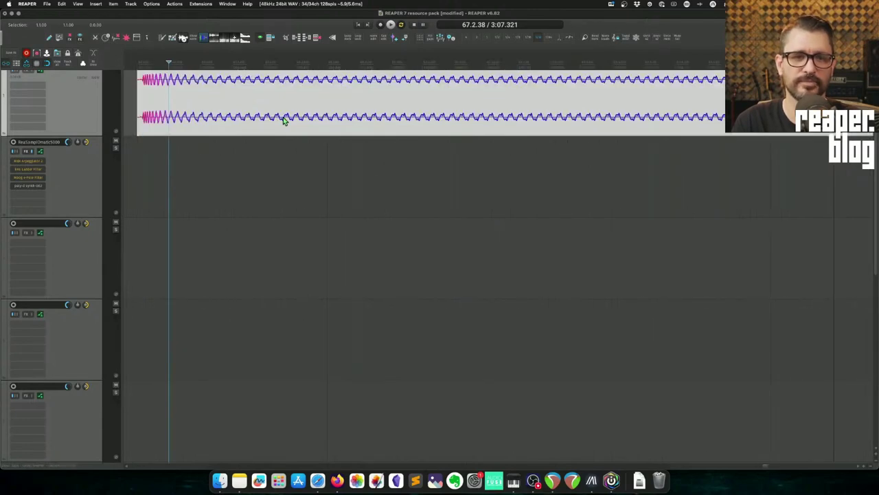
scroll(230, 117, down, 3)
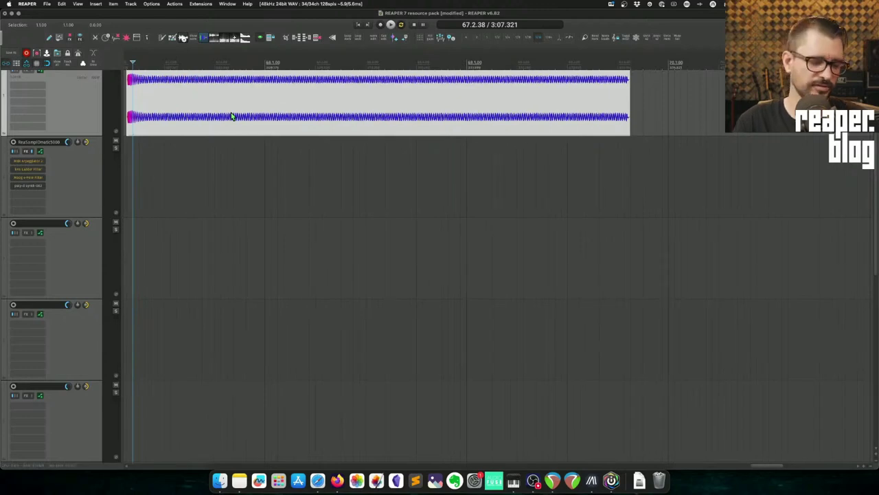
scroll(231, 116, down, 3)
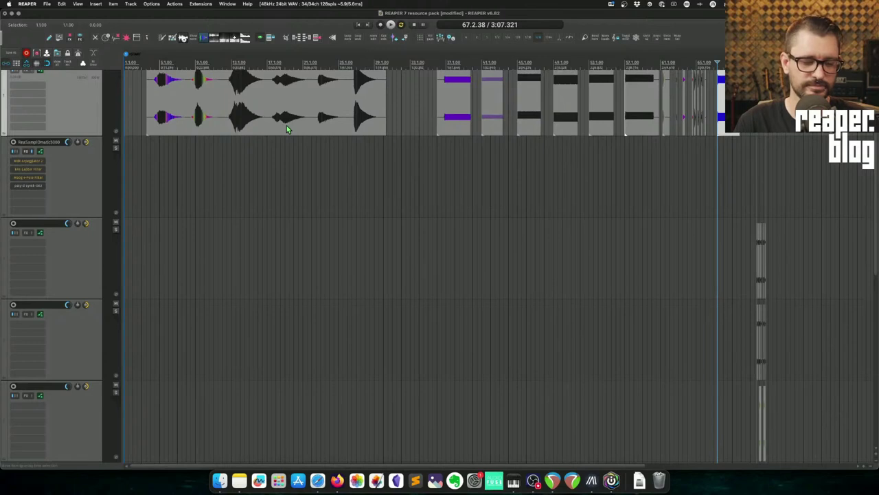
scroll(286, 128, up, 3)
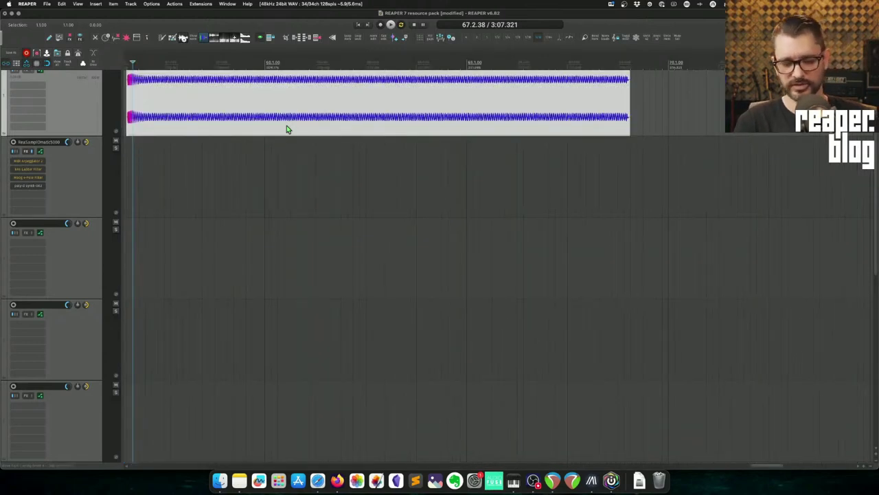
key(question)
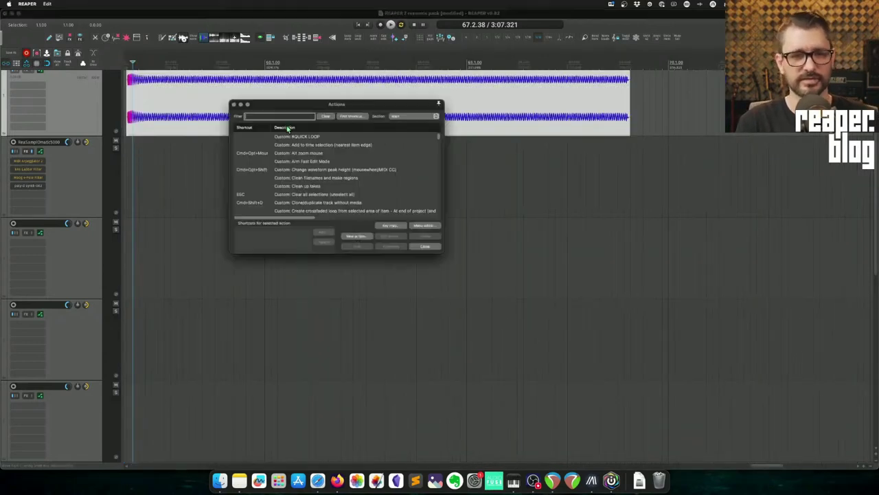
- Find the action bound to the 0 key and open the zoom 1 measure script for editing
click(351, 116)
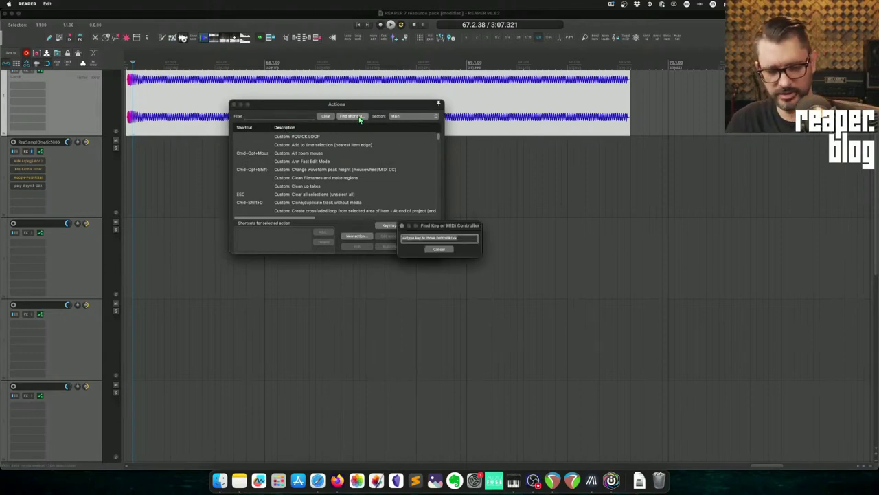
key(0)
scroll(317, 209, down, 1)
click(319, 196)
click(394, 236)
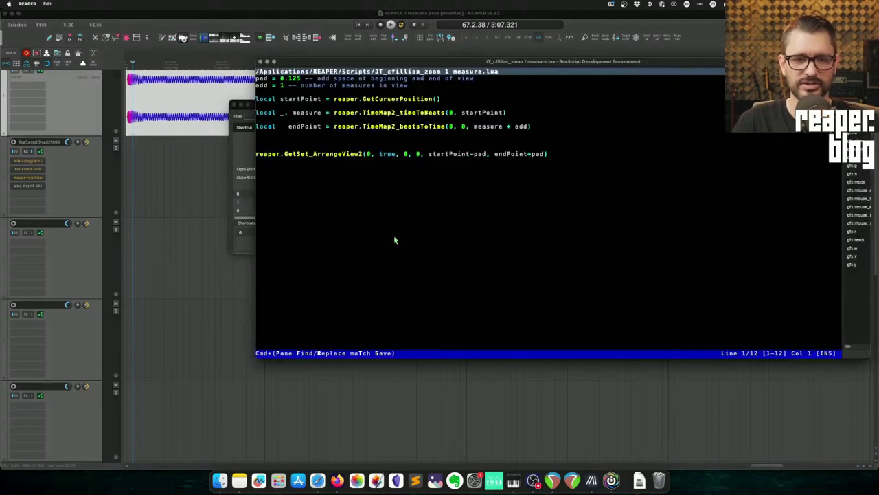
- Read the JT_cfillion_zoom 1 measure.lua code, noting its add = 1 measures setting, then close the editor
drag(486, 63, 340, 68)
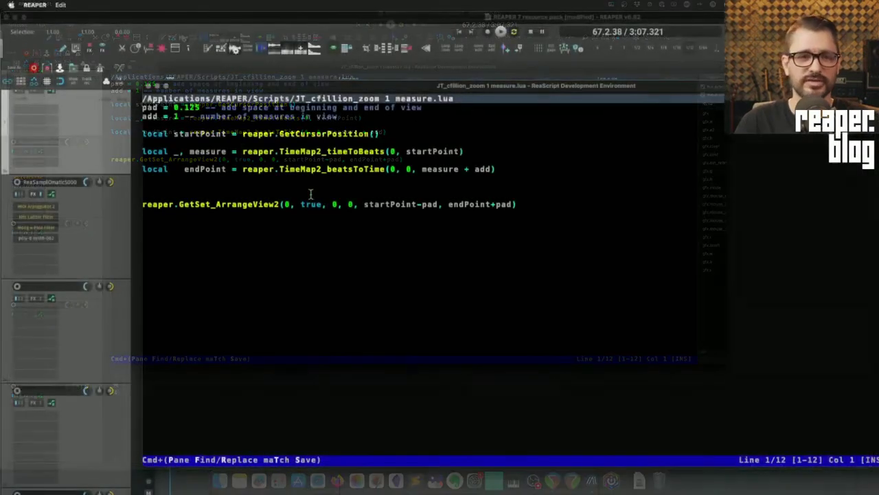
click(308, 285)
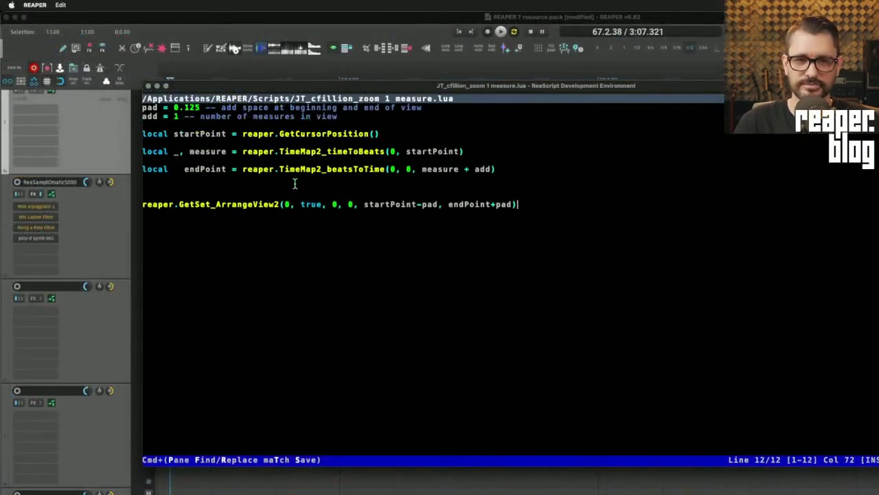
click(161, 159)
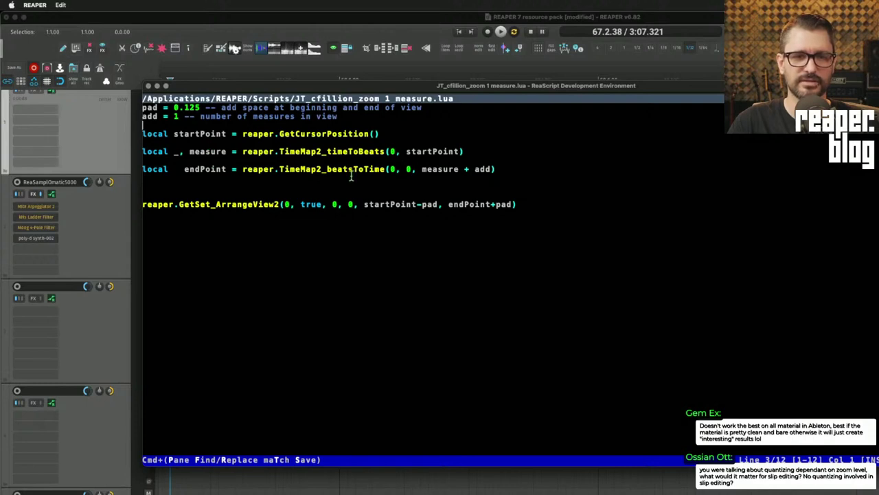
click(175, 116)
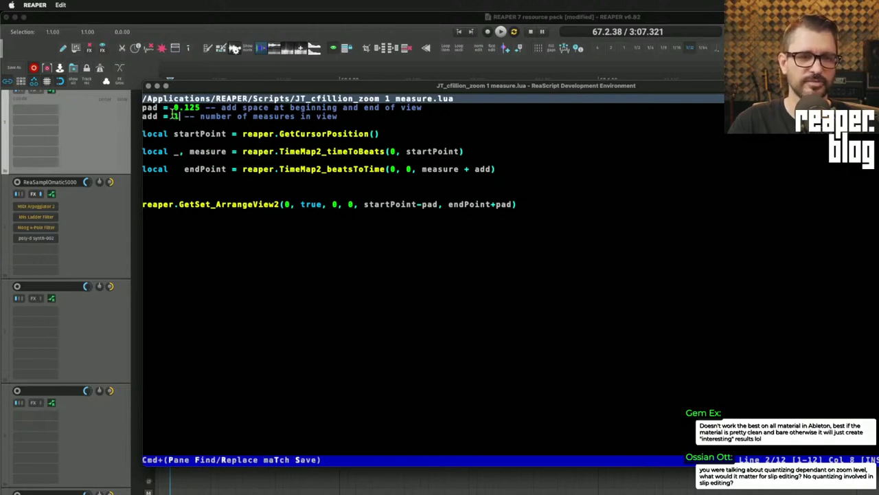
click(432, 255)
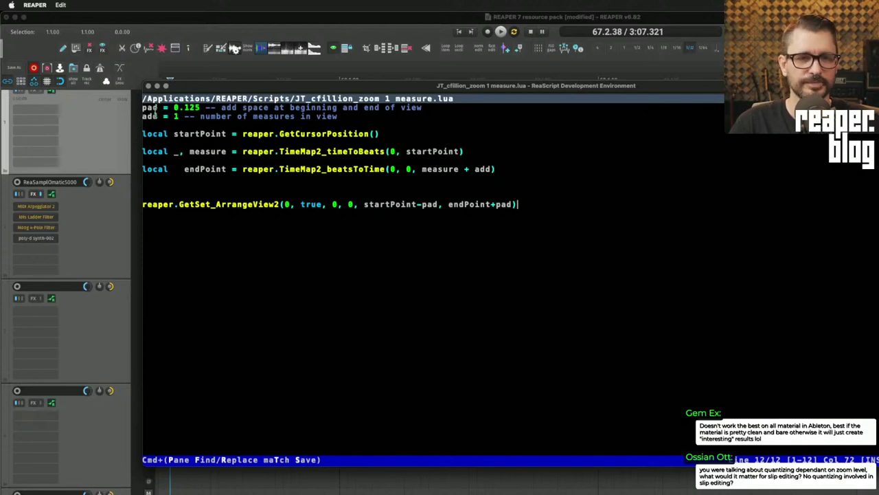
click(149, 86)
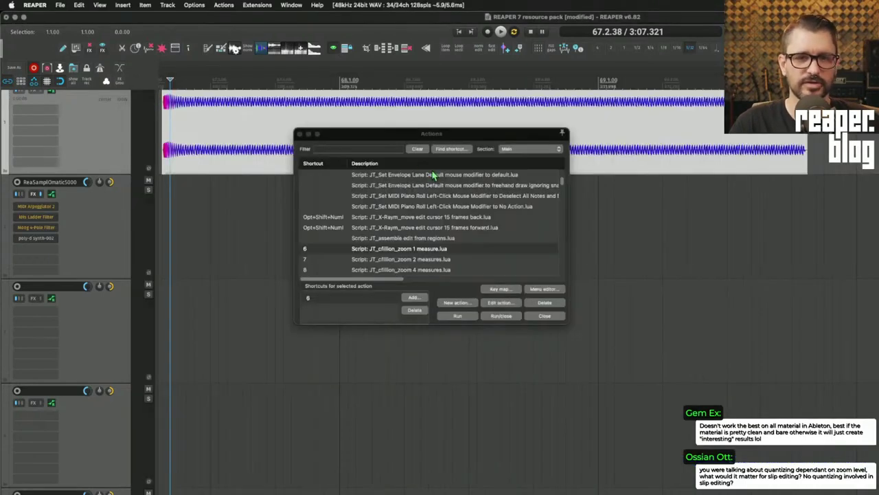
- Select the cfillion zoom 2 measures and zoom 4 measures scripts in the action list
click(450, 252)
click(451, 260)
click(450, 269)
scroll(450, 270, down, 3)
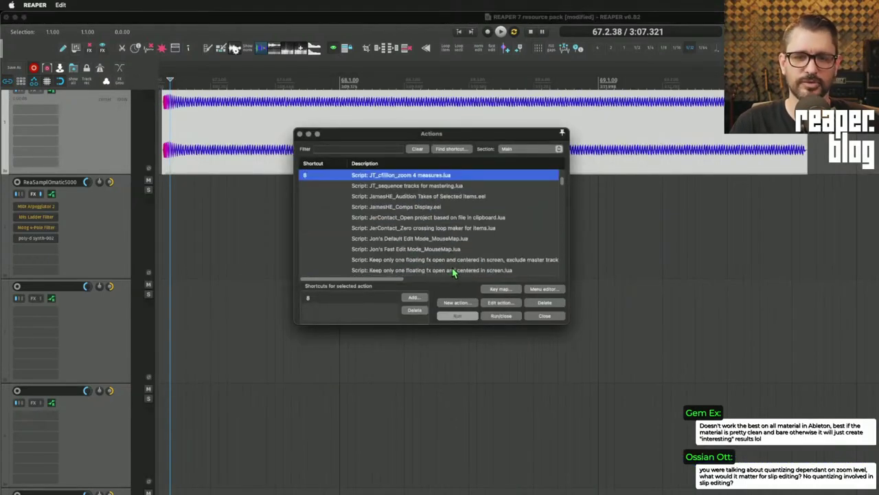
scroll(452, 271, up, 2)
- Look up the actions bound to Alt+A and Shift+Z (SWS: Undo zoom), then close the action list
click(448, 149)
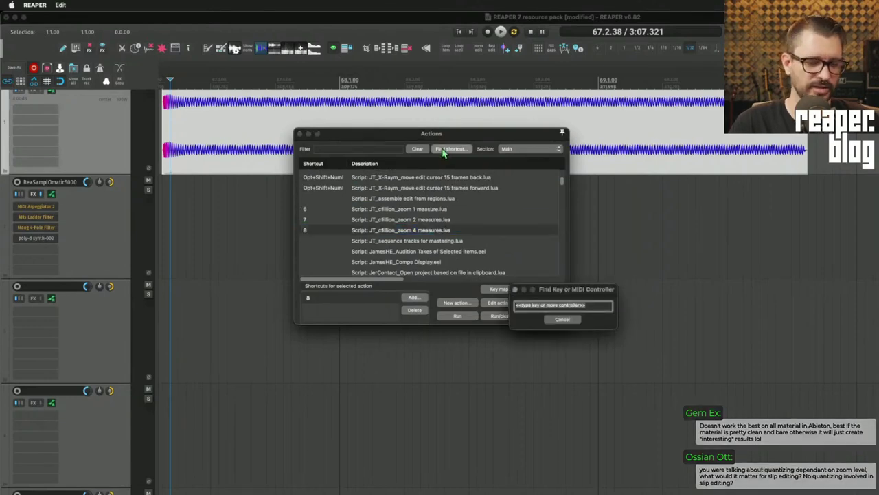
key(alt+a)
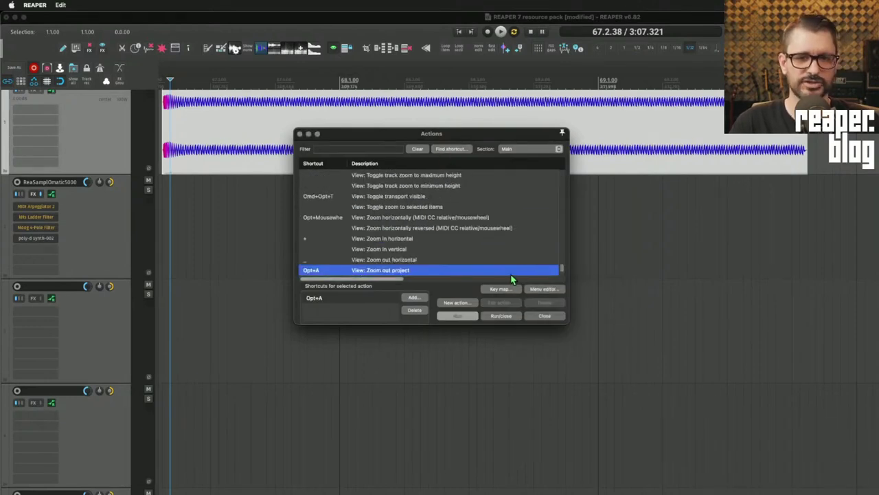
scroll(421, 255, down, 2)
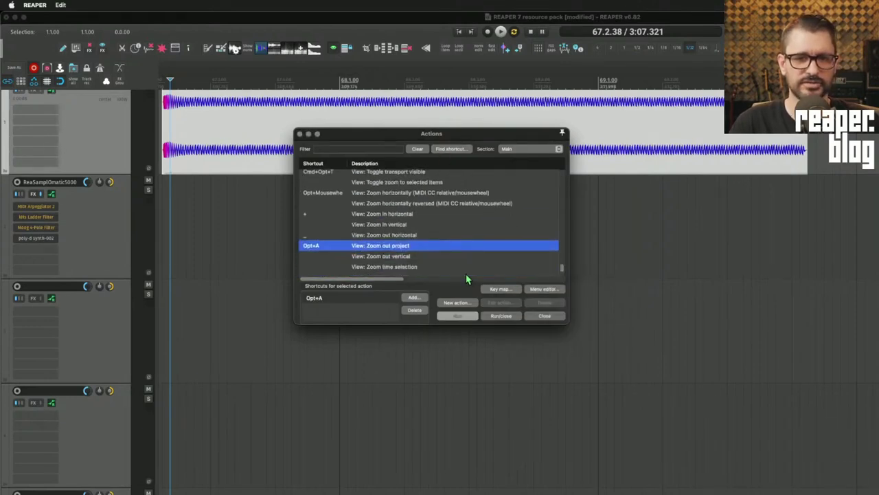
click(454, 150)
key(shift+z)
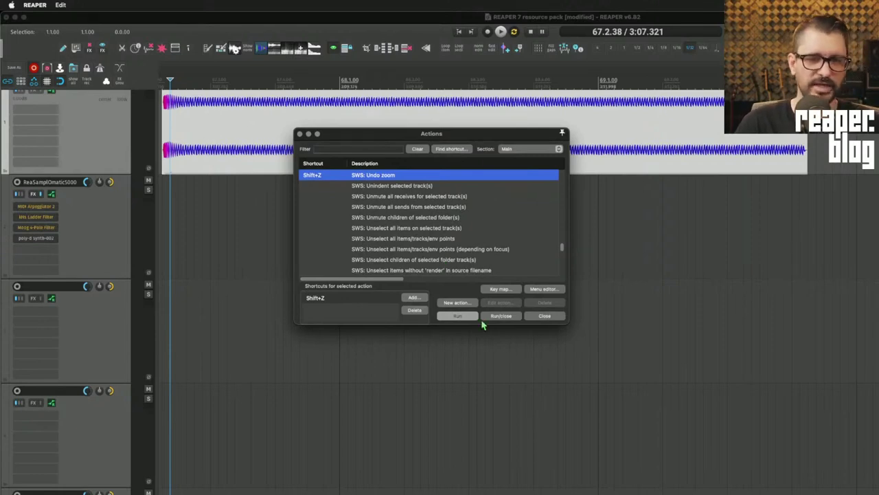
click(542, 318)
- Undo the zoom and set the edit cursor at 67.2.38 in the poly-d 808 item
key(shift+z)
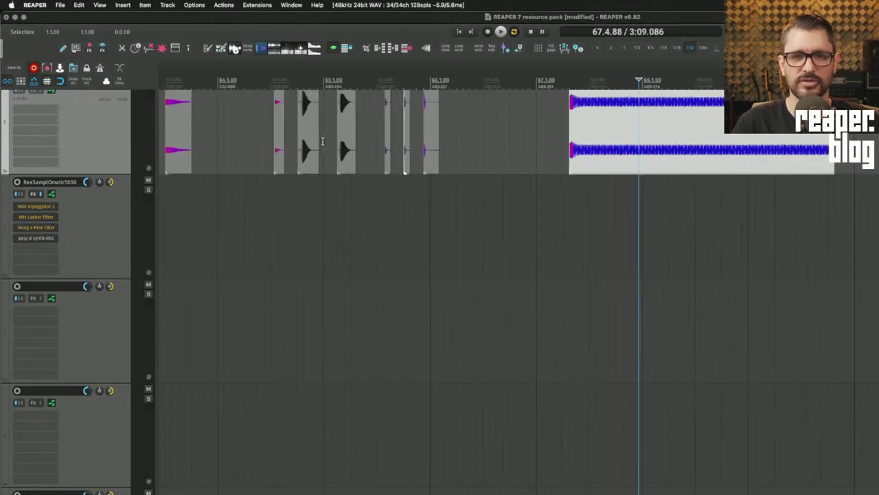
scroll(581, 122, up, 5)
scroll(582, 122, down, 6)
scroll(581, 122, up, 1)
scroll(549, 110, up, 5)
scroll(559, 108, down, 6)
scroll(559, 108, up, 5)
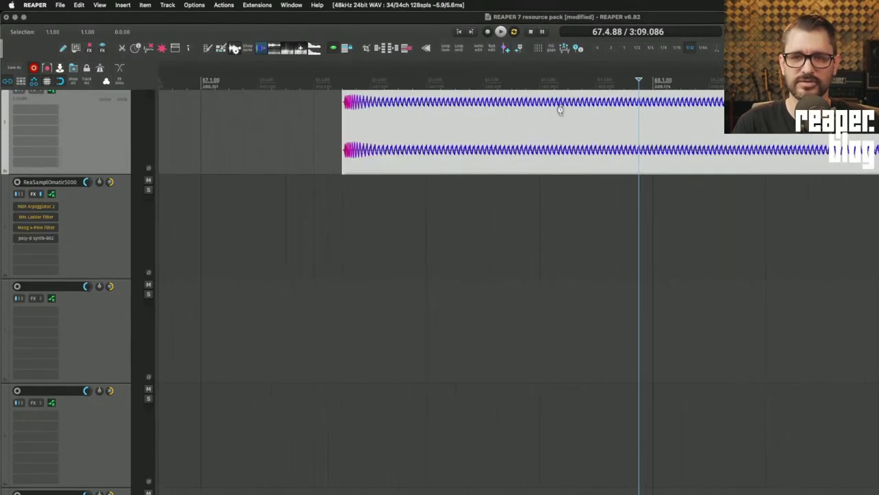
scroll(560, 109, up, 2)
scroll(560, 110, down, 4)
click(456, 122)
scroll(456, 122, down, 2)
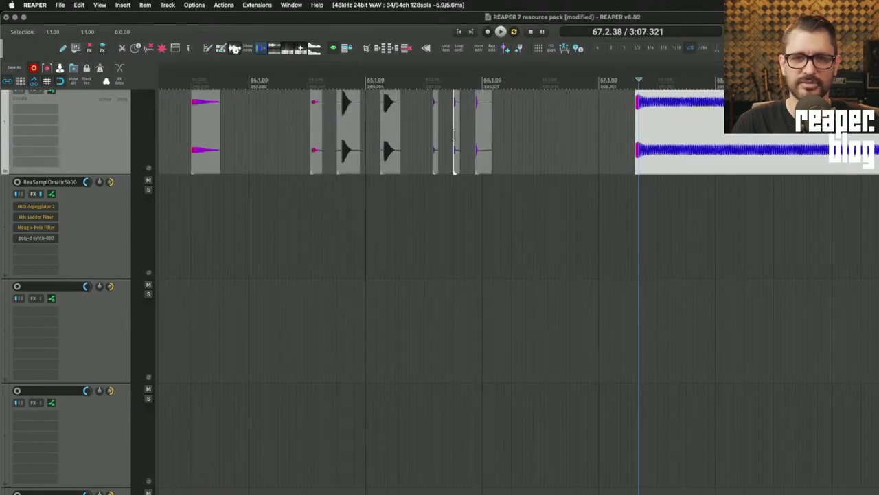
scroll(604, 125, up, 6)
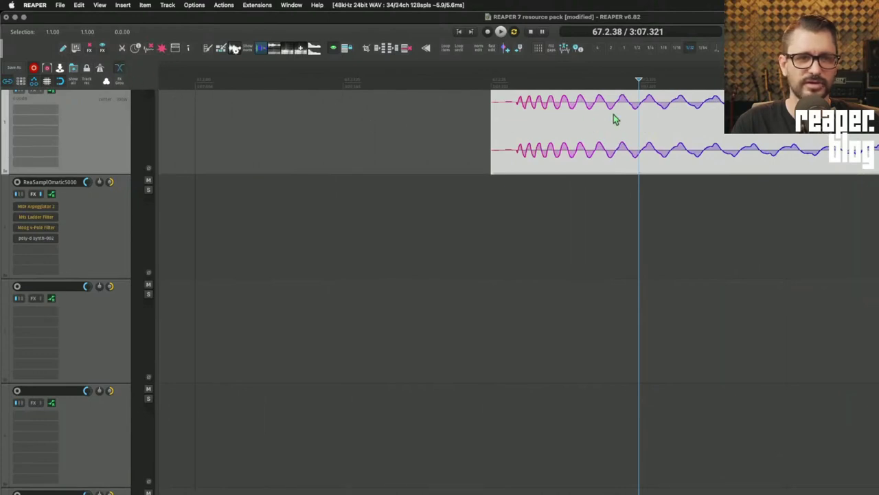
- Smart-split the item at 67.2.38 with a crossfade, zoom in, and open the action list
key(s)
scroll(685, 155, up, 8)
scroll(685, 155, down, 4)
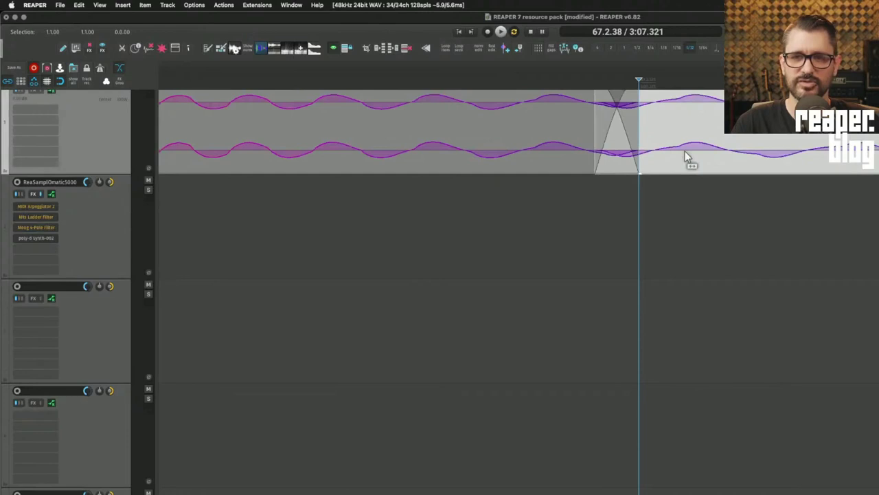
scroll(685, 157, down, 3)
scroll(684, 157, up, 2)
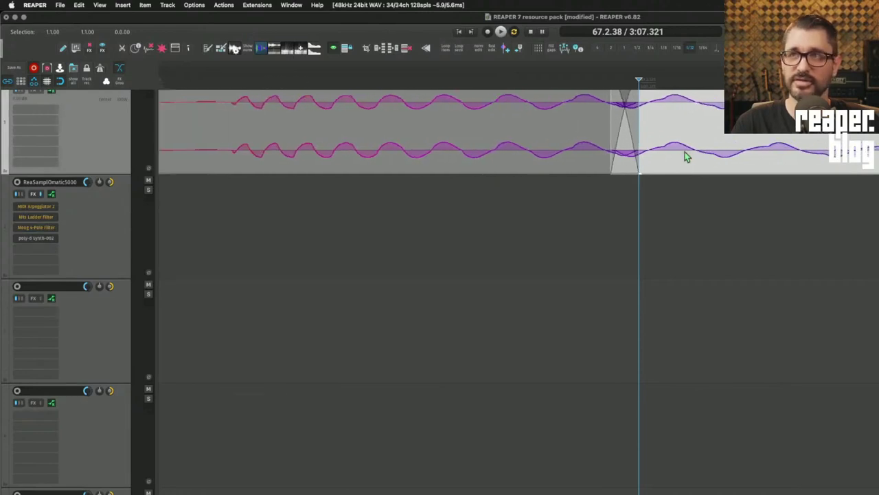
scroll(685, 155, up, 1)
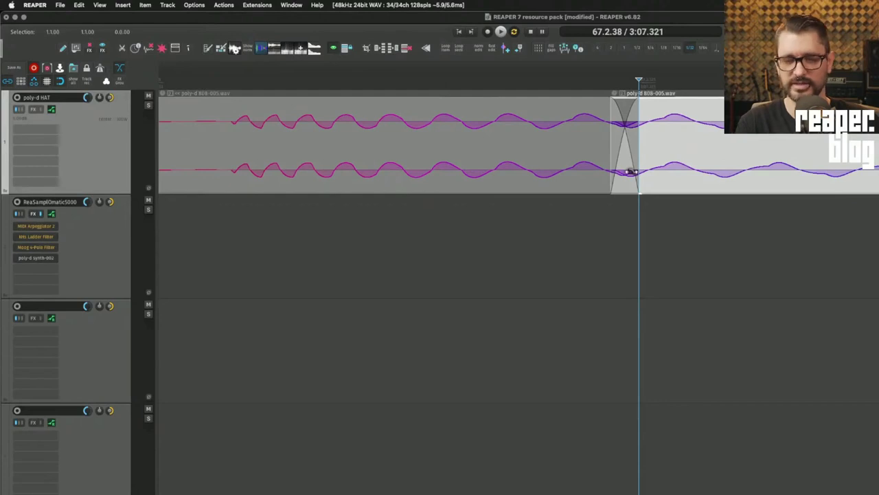
key(shift+slash)
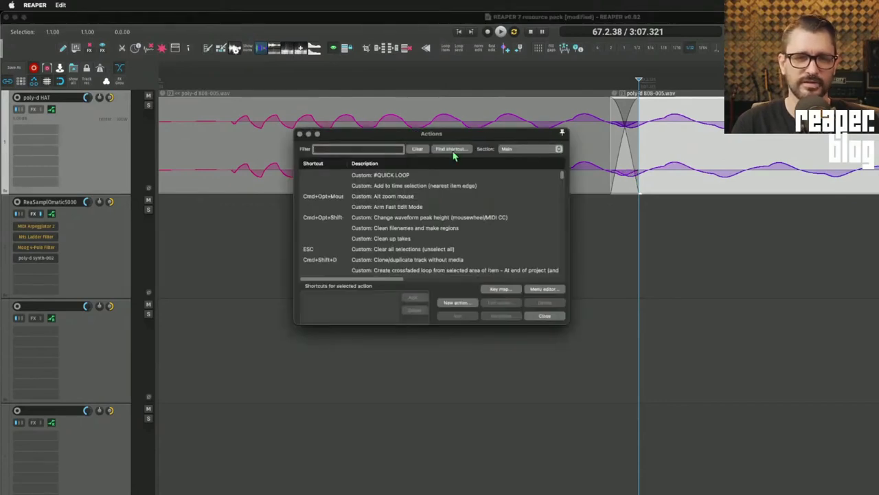
- Find the action bound to the S key and filter the list for 'split fade left'
click(451, 149)
key(s)
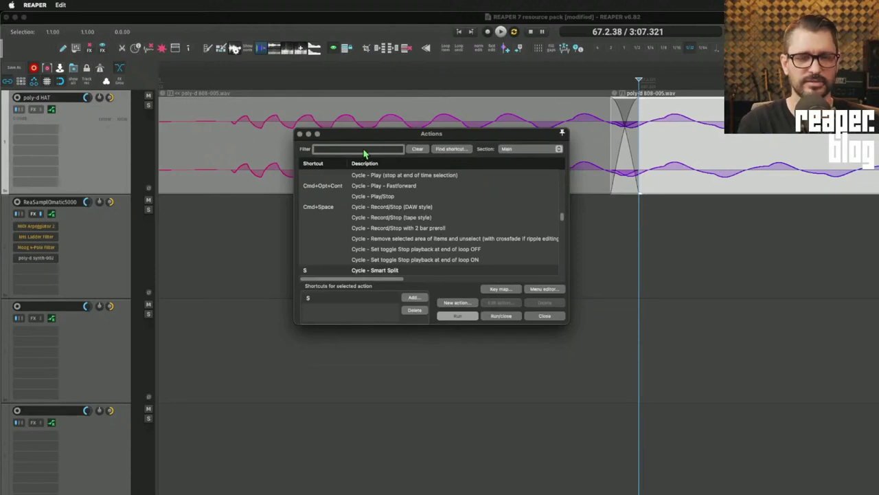
text(split fade left)
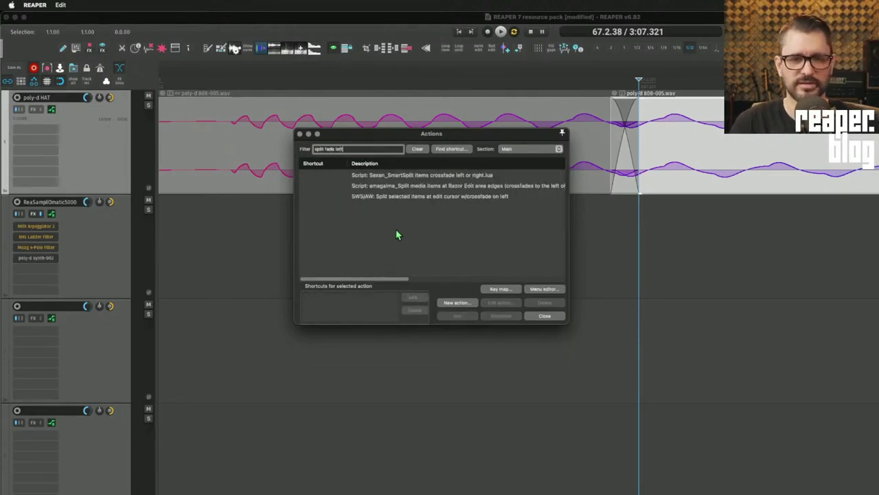
click(431, 197)
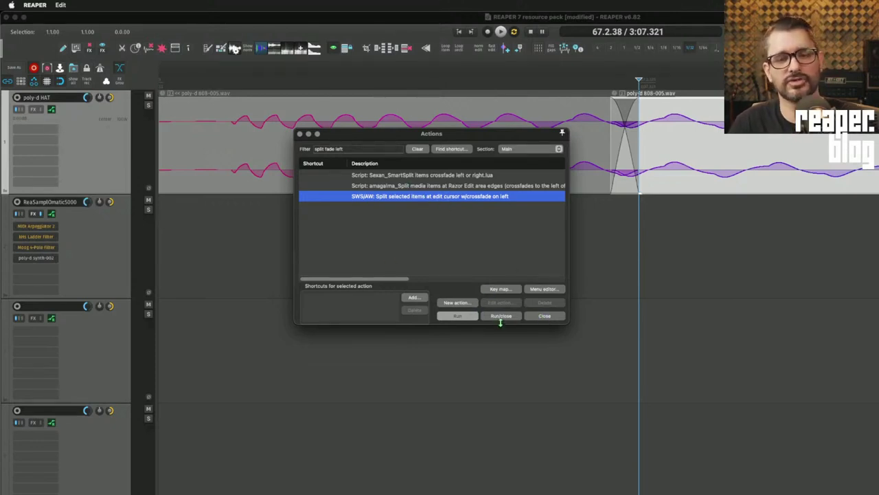
- Adjust the crossfade at the split, select the SWS split-with-left-crossfade action, and close the list
drag(620, 125, 636, 125)
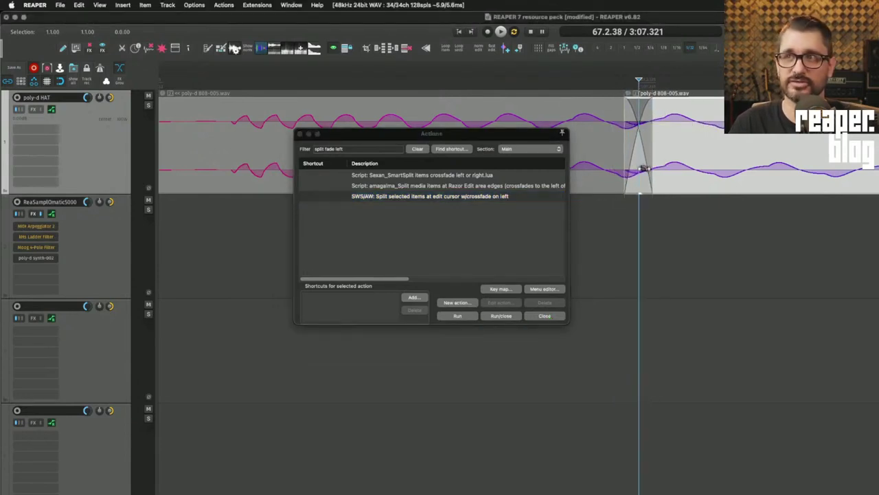
drag(638, 125, 623, 126)
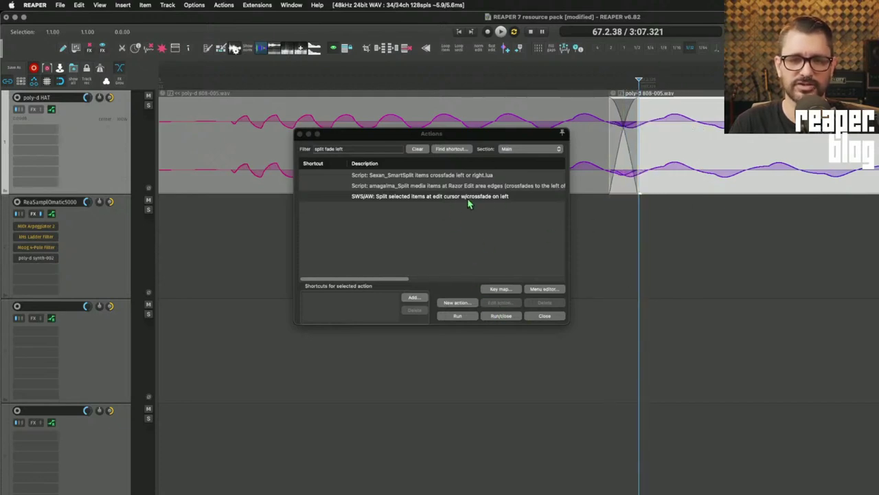
click(469, 198)
click(543, 316)
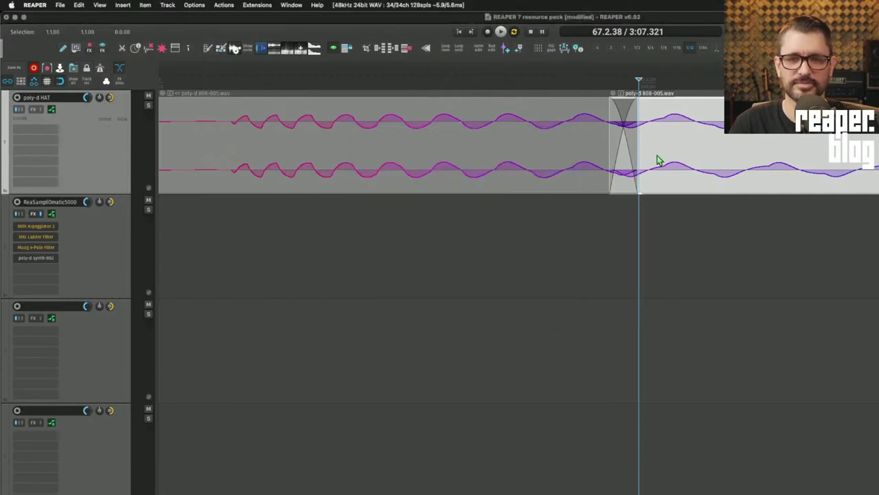
key(super+z)
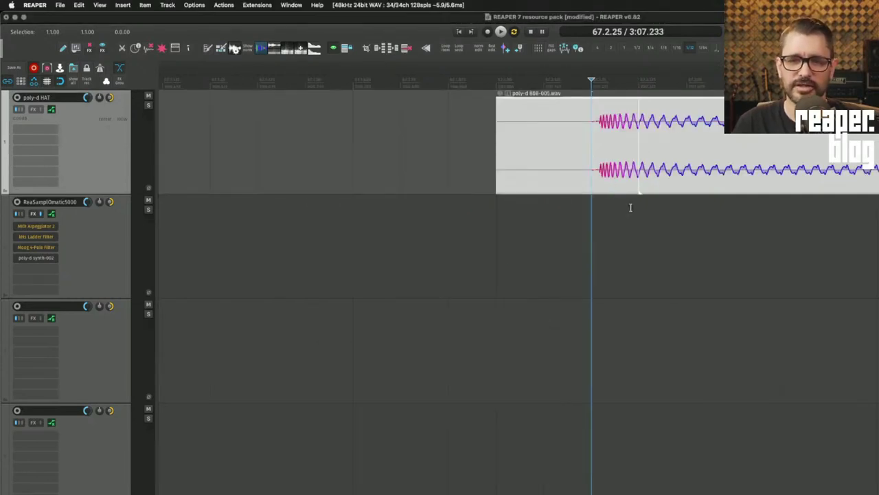
key(s)
scroll(693, 191, up, 4)
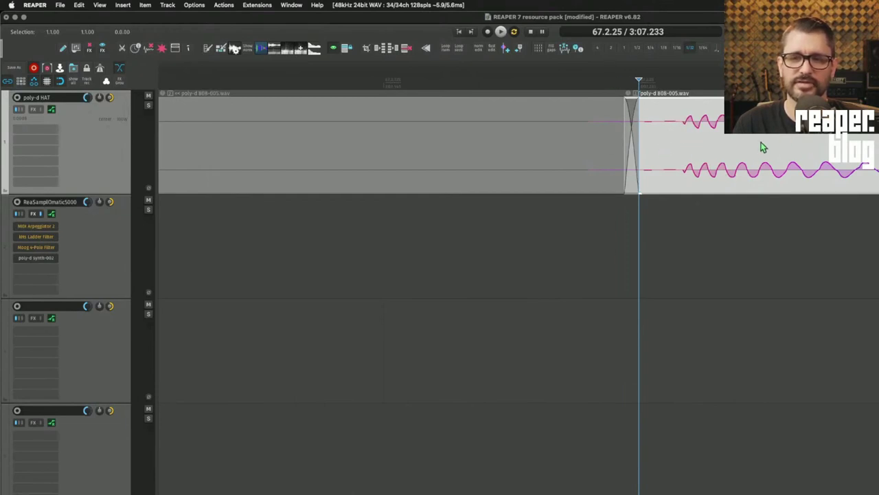
drag(763, 147, 710, 138)
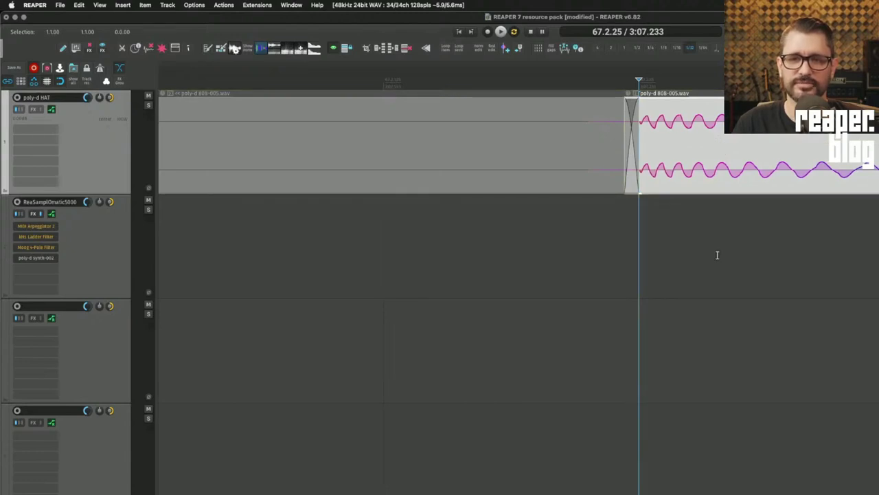
key(super+z)
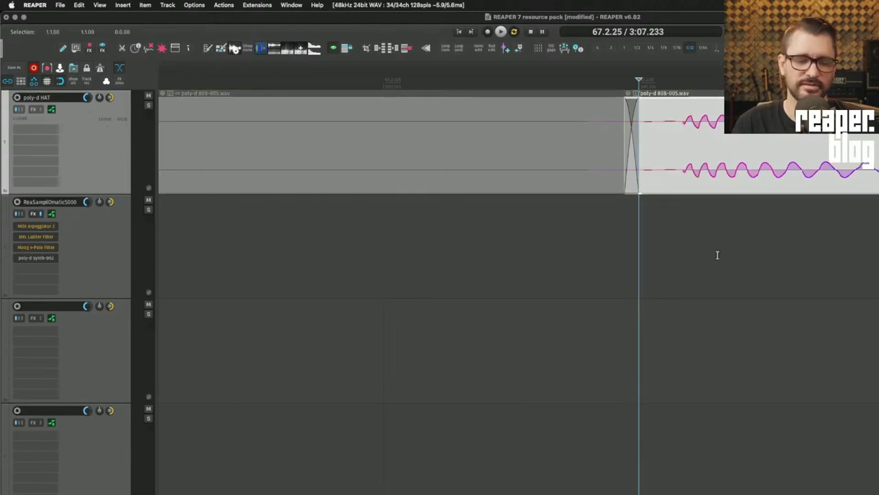
scroll(717, 255, down, 3)
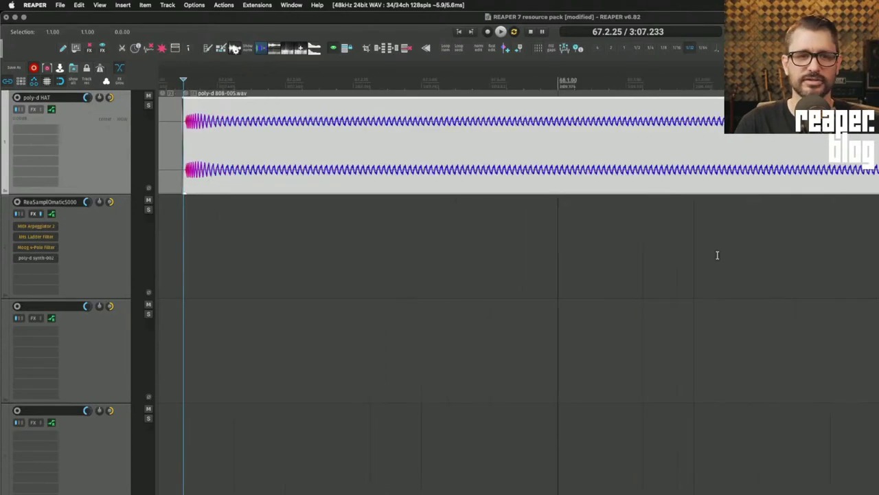
key(super+m)
scroll(718, 260, up, 3)
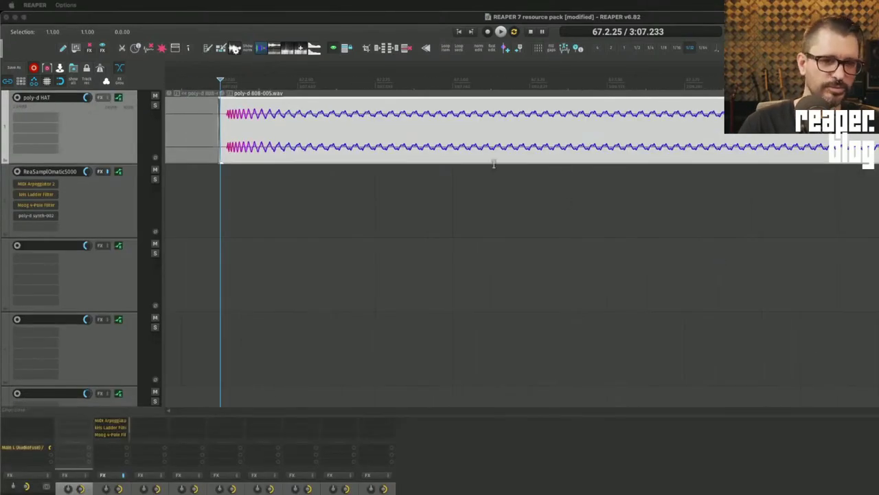
key(super+m)
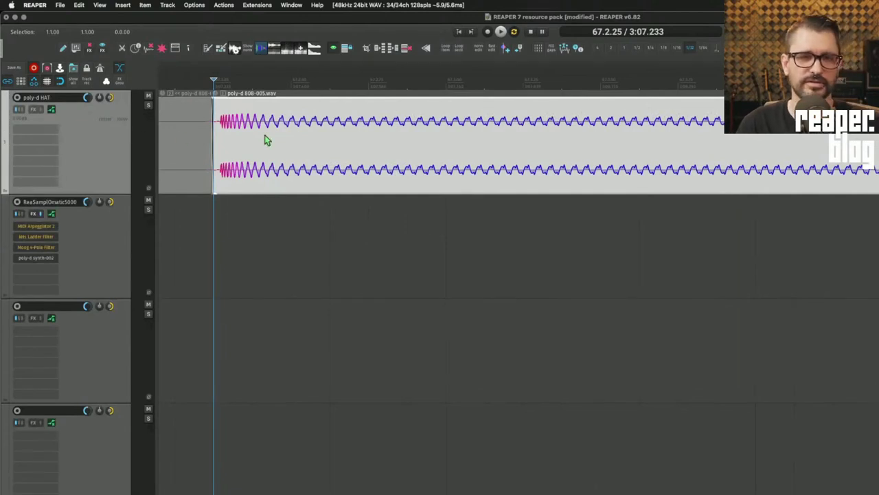
scroll(267, 140, down, 4)
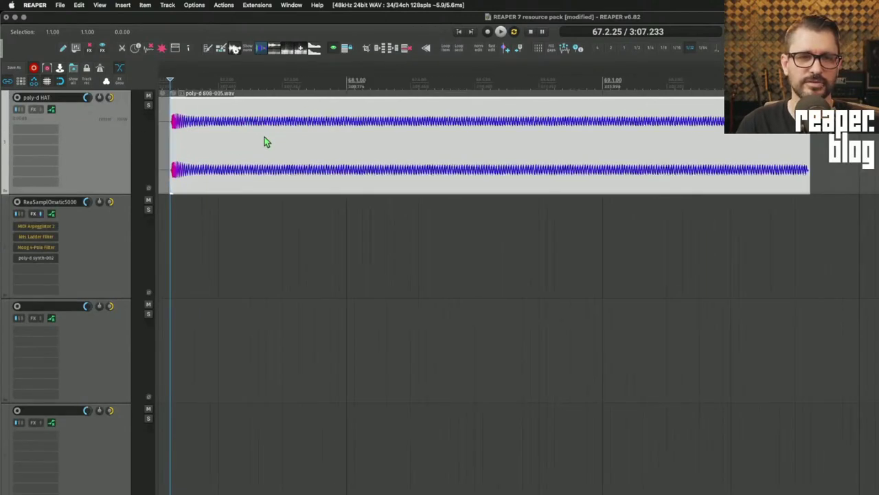
scroll(265, 139, up, 4)
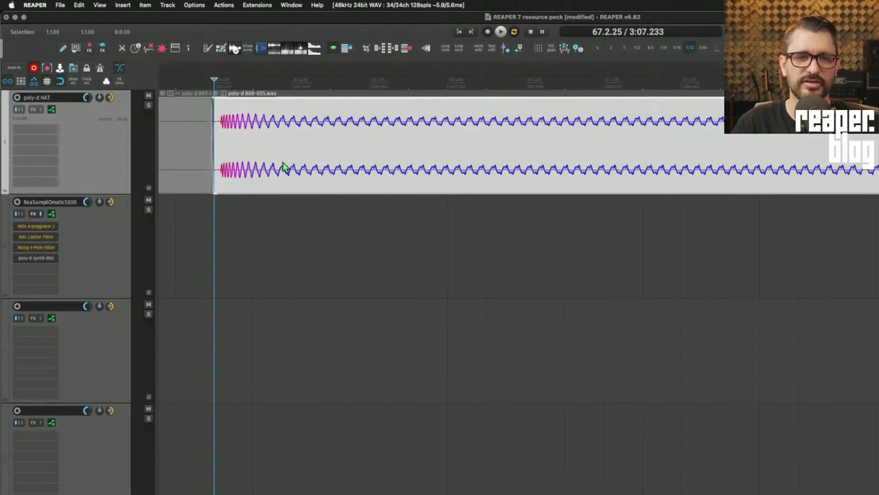
drag(288, 169, 282, 172)
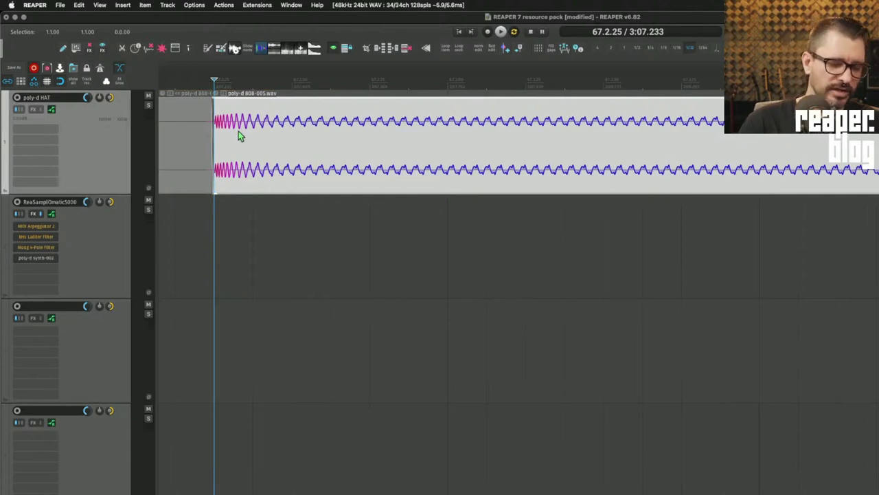
scroll(239, 131, down, 3)
mouse_move(258, 158)
mouse_down()
mouse_move(265, 165)
mouse_move(258, 165)
mouse_up()
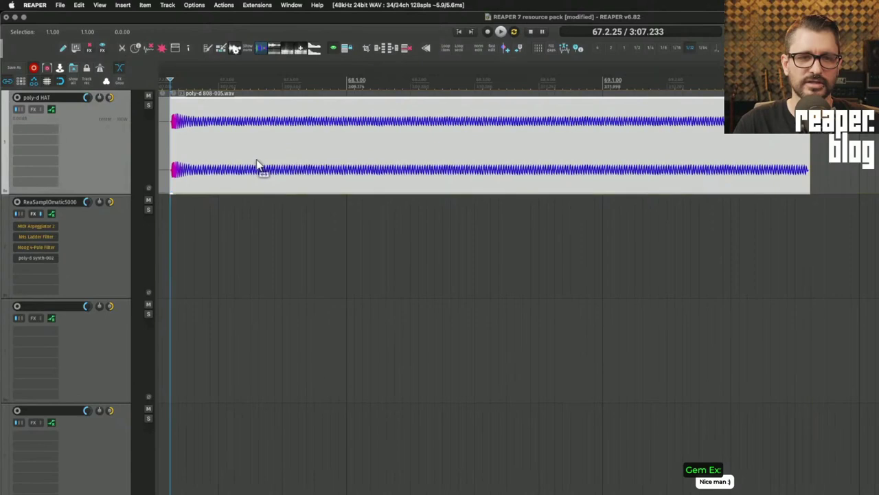
scroll(250, 150, up, 3)
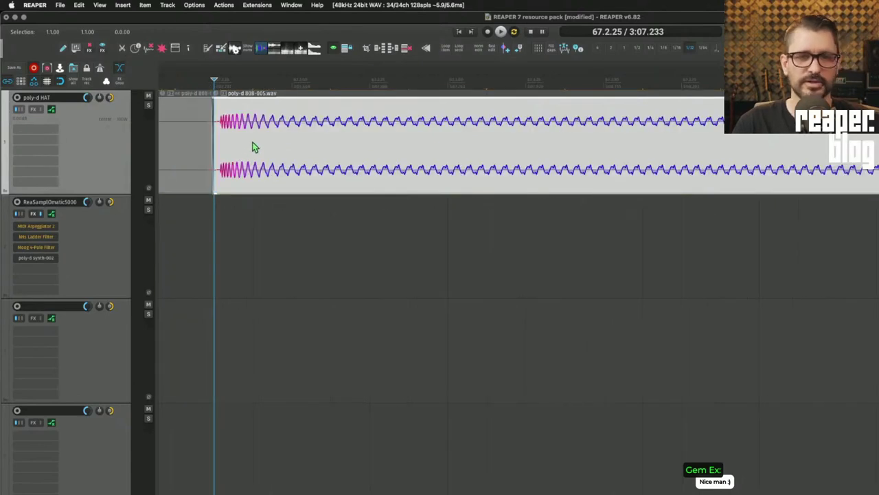
drag(216, 94, 447, 88)
scroll(463, 108, left, 3)
scroll(462, 109, right, 5)
click(422, 128)
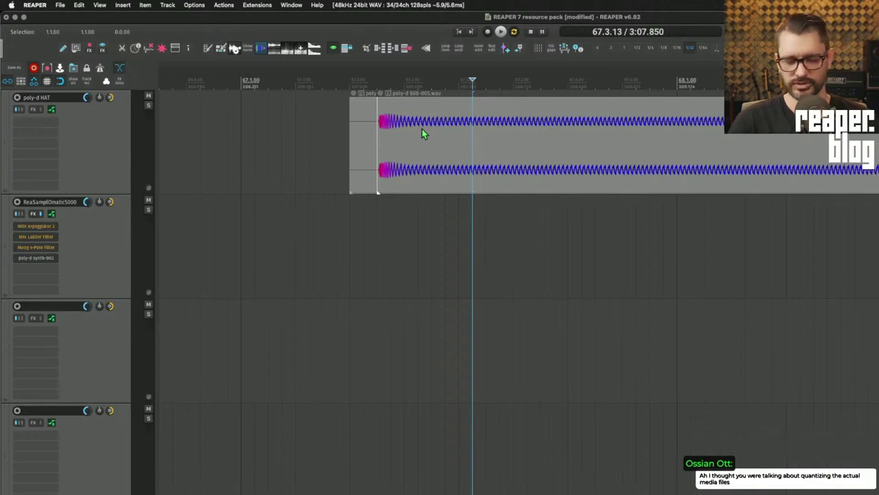
key(super+comma)
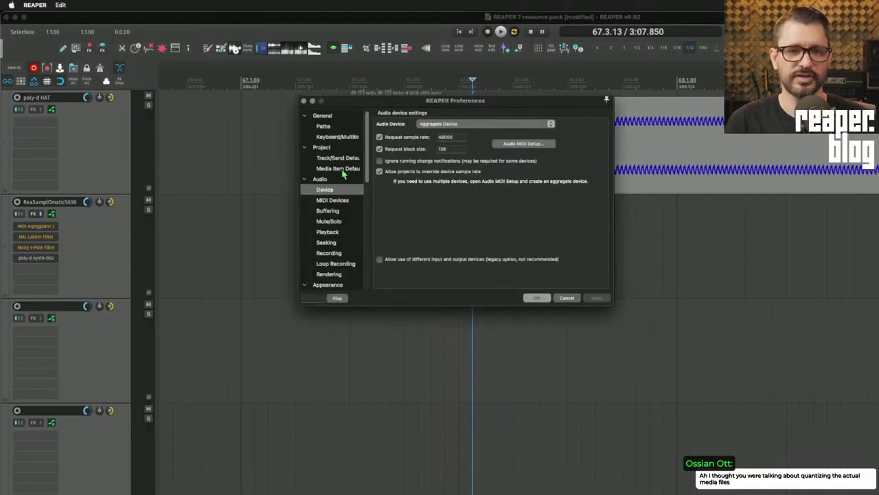
scroll(344, 181, down, 3)
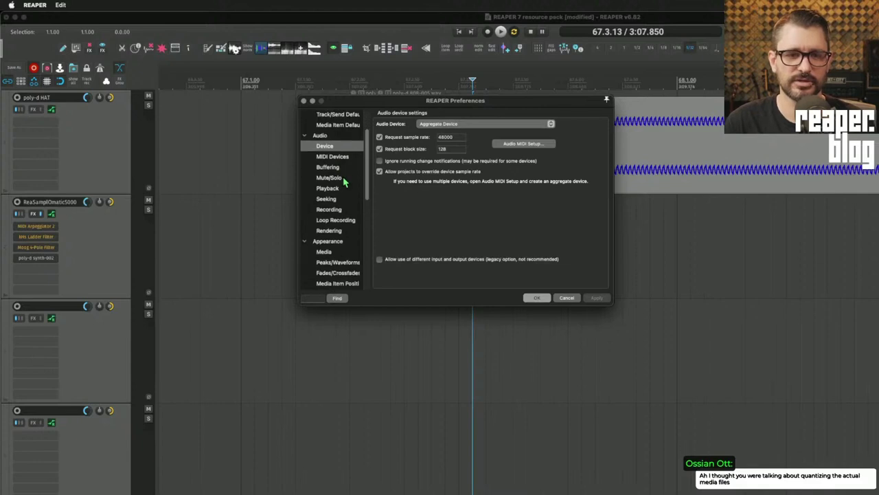
scroll(345, 182, up, 3)
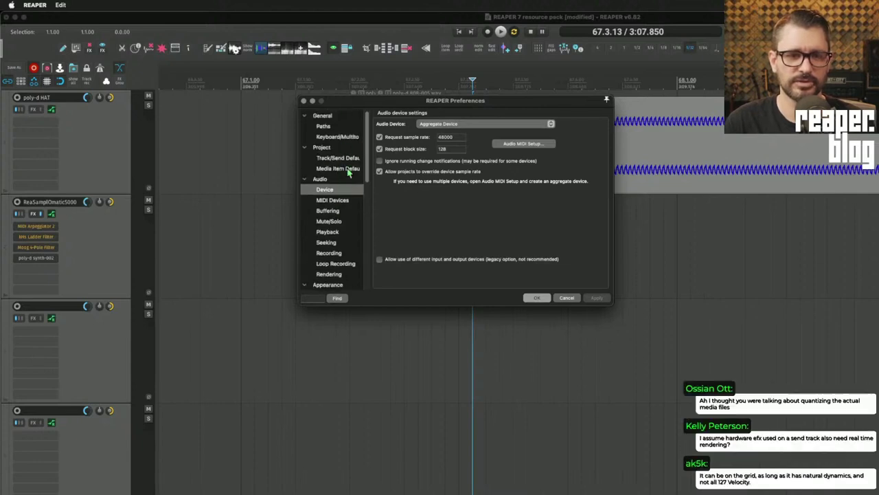
click(348, 170)
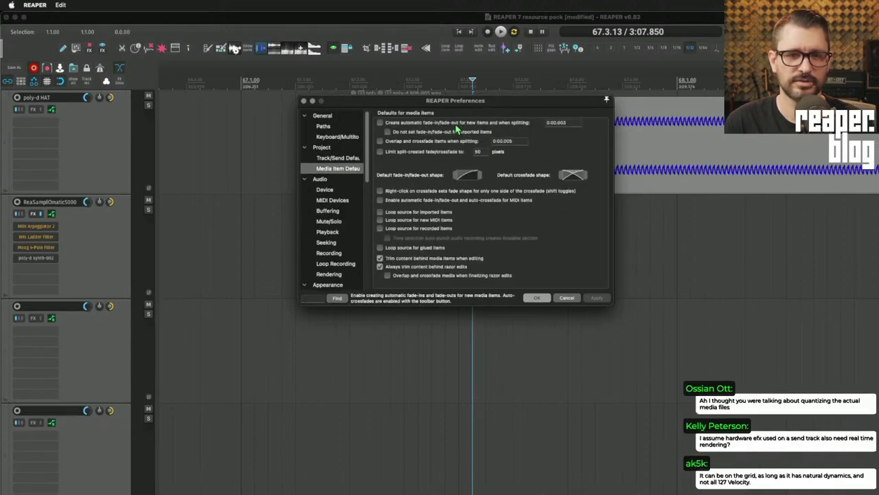
drag(496, 108, 470, 135)
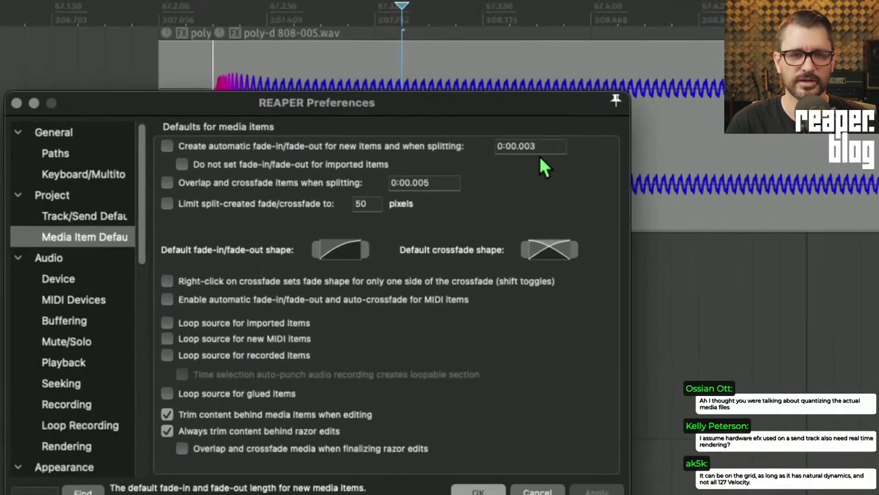
click(294, 182)
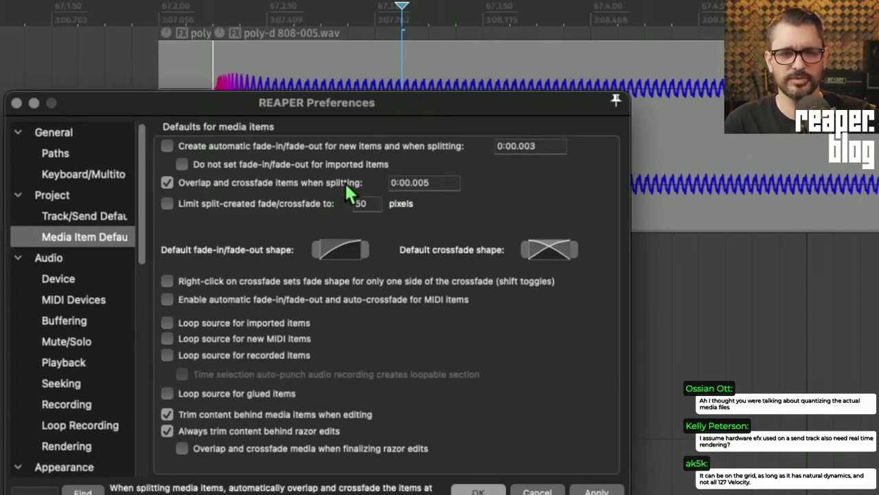
click(344, 181)
click(344, 182)
click(346, 182)
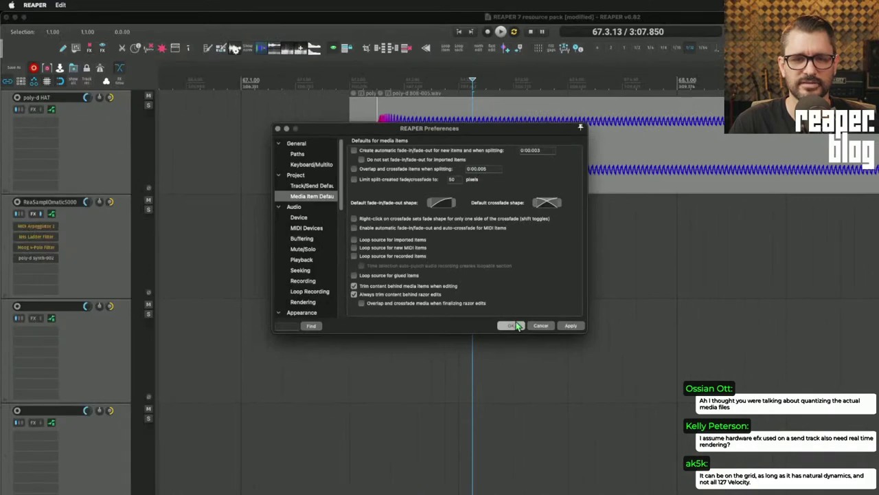
- Select the crossfade's left item and recheck Preferences > Media Item Defaults before closing it
click(512, 326)
scroll(456, 158, up, 5)
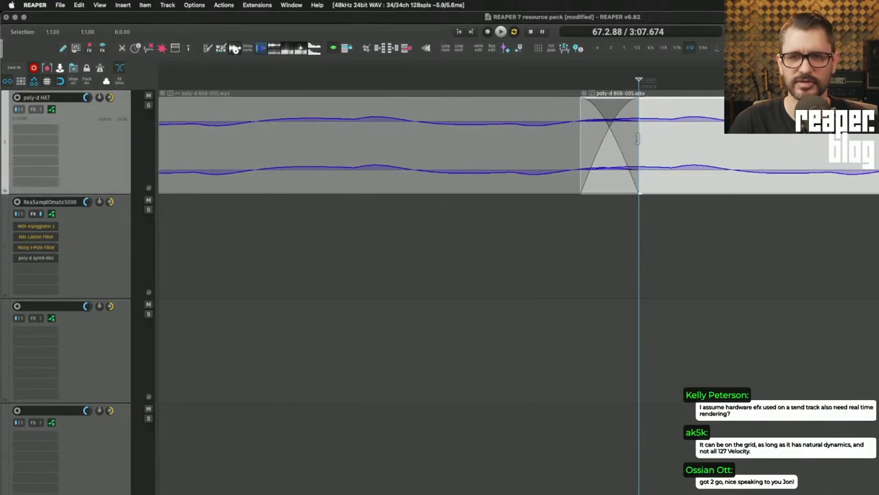
click(579, 146)
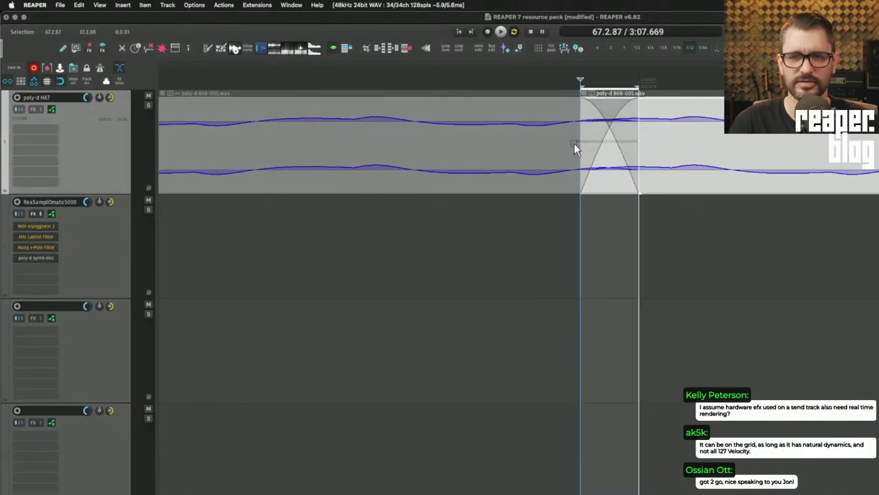
click(579, 145)
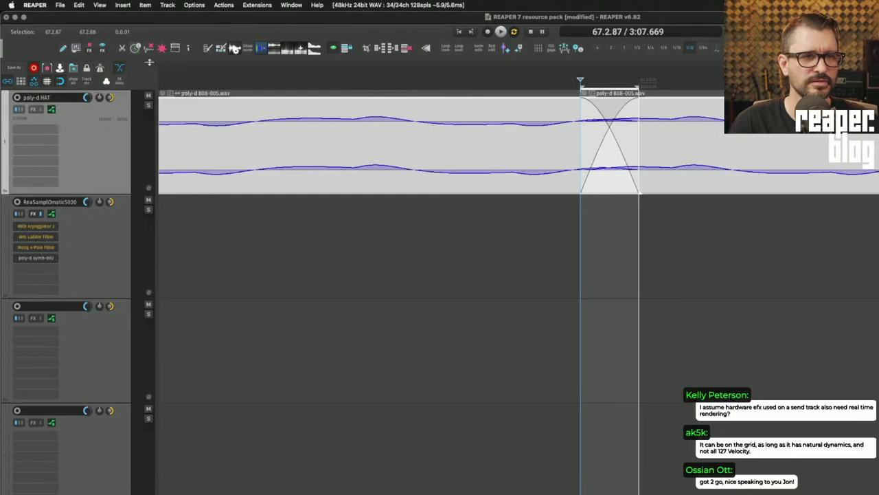
key(super+comma)
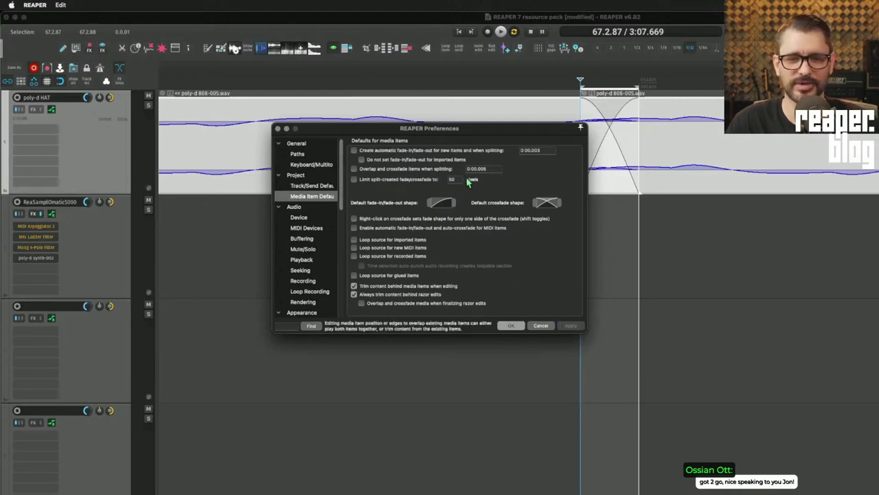
click(512, 326)
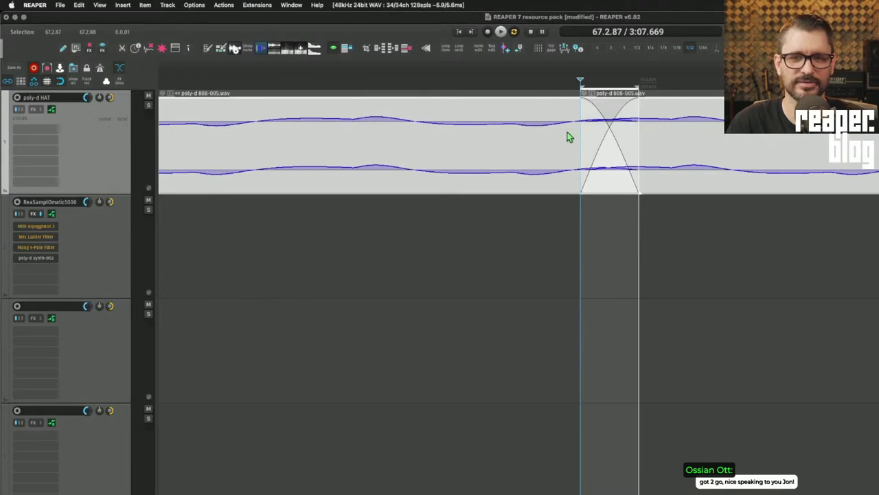
scroll(575, 172, down, 2)
- Open Extensions > Cycle Action editor to inspect 'Cycle - Smart Split', then close it
scroll(574, 172, down, 3)
click(256, 5)
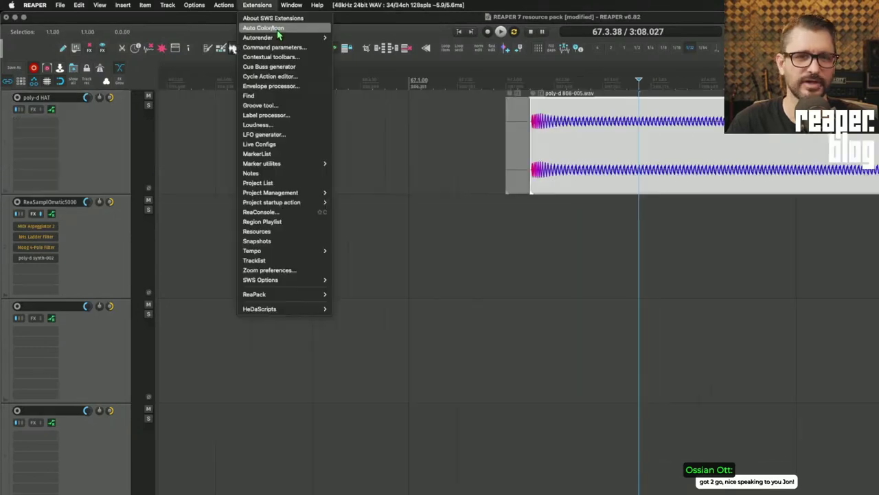
click(294, 79)
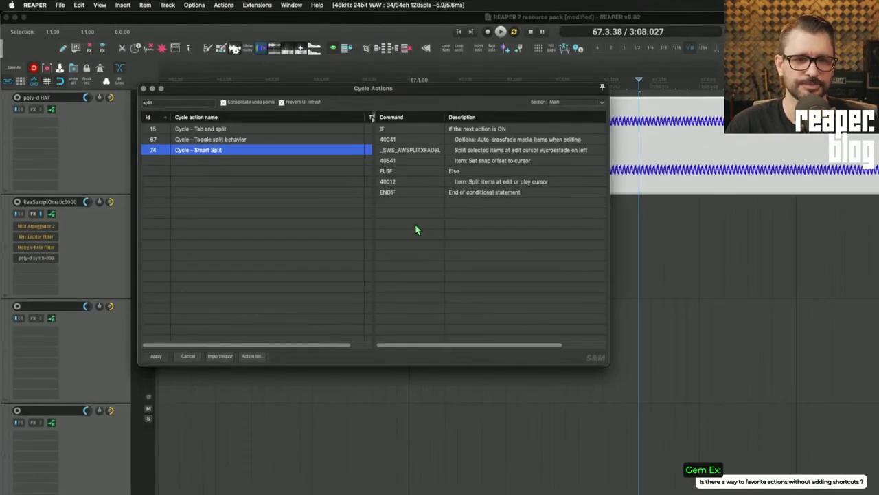
click(143, 88)
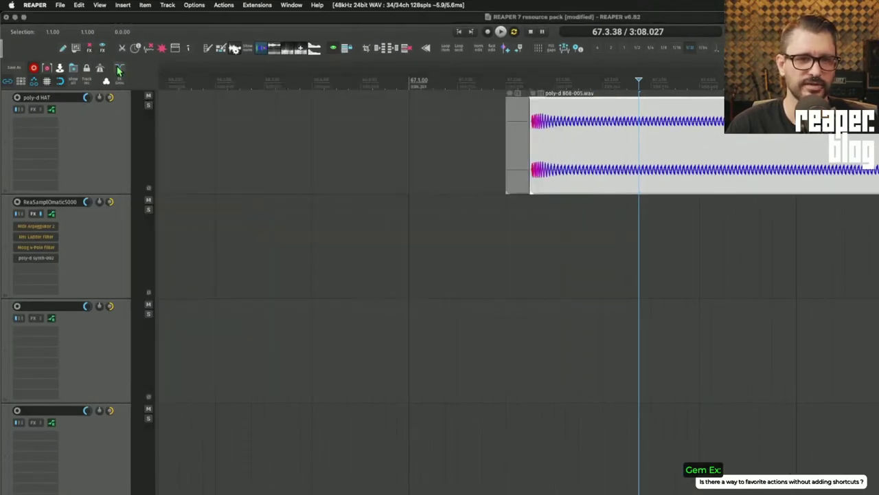
- Select the left poly-d 808-005.wav item and smart-split it at the edit cursor near 67.3.13
scroll(663, 180, up, 5)
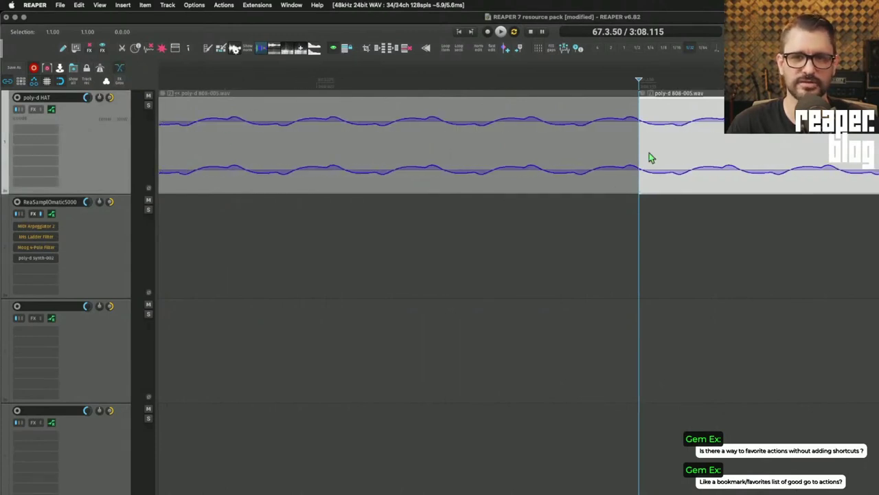
click(487, 151)
key(shift+Tab)
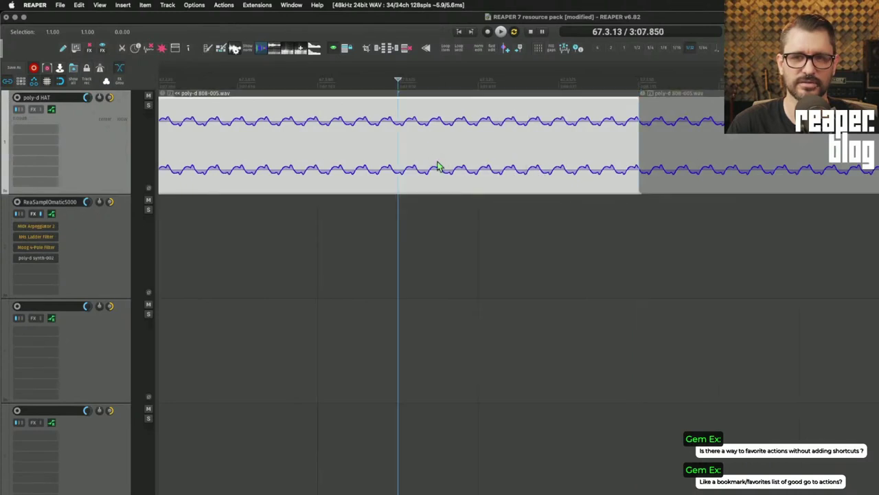
key(s)
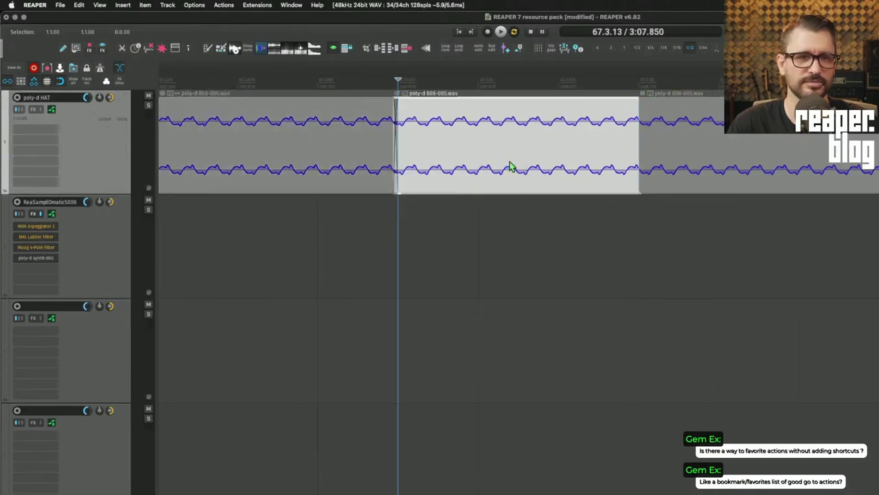
scroll(512, 169, up, 5)
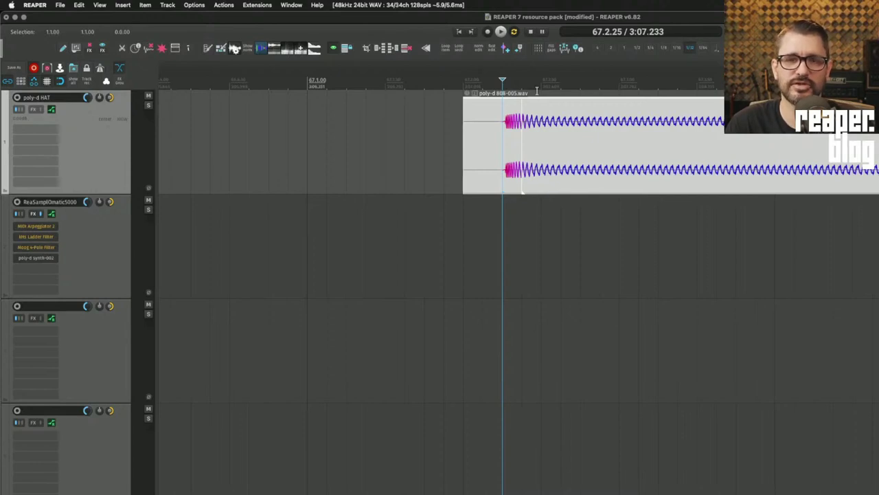
- Choose Floating toolbar 16 in Customize menus/toolbars, then view the Actions menu's custom actions
click(444, 148)
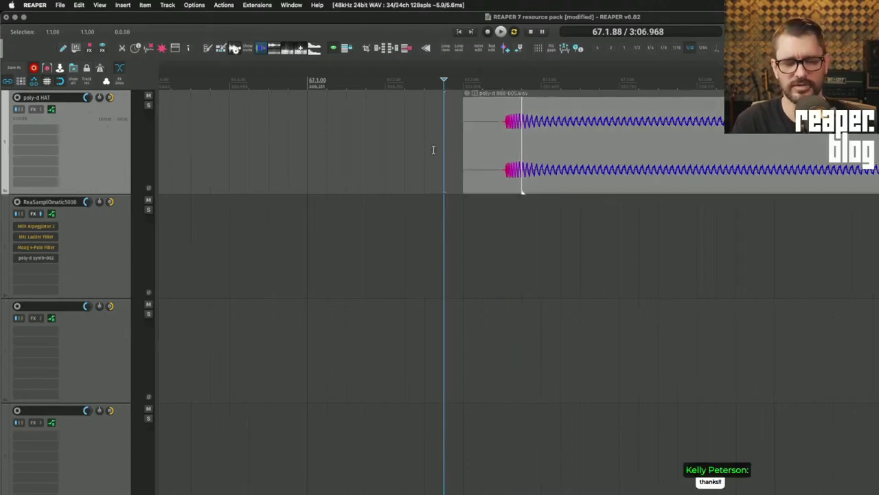
right_click(138, 72)
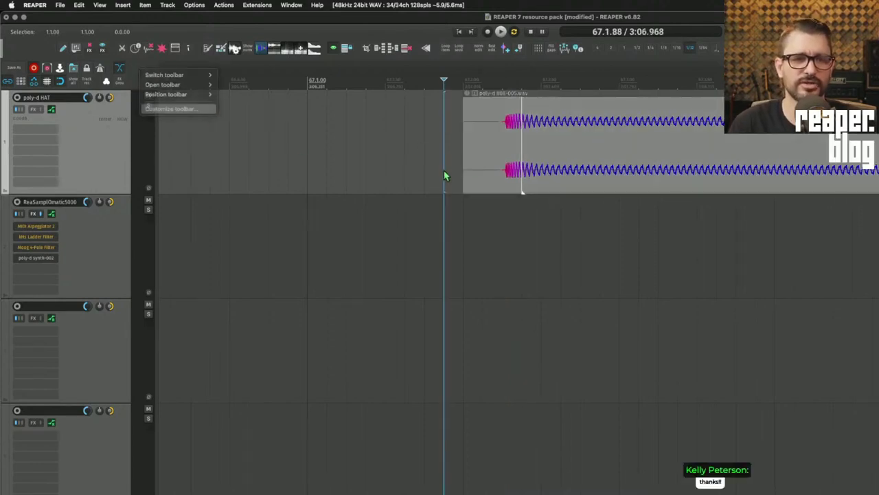
click(405, 49)
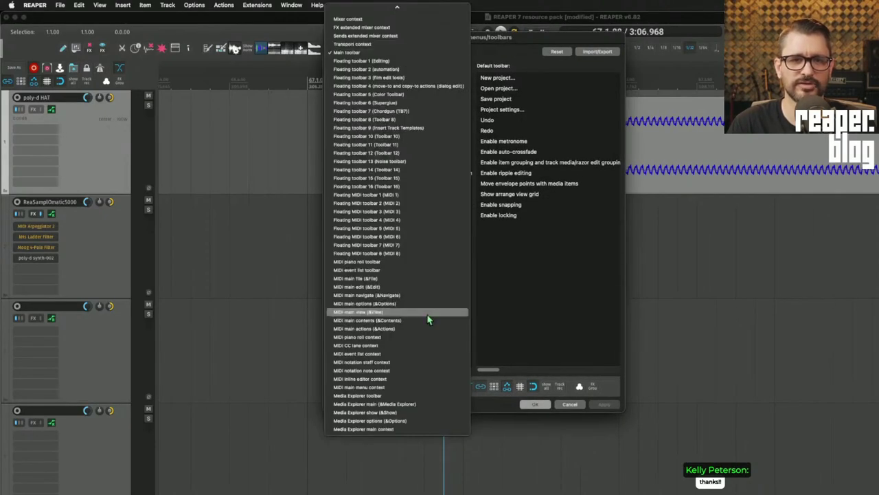
click(415, 188)
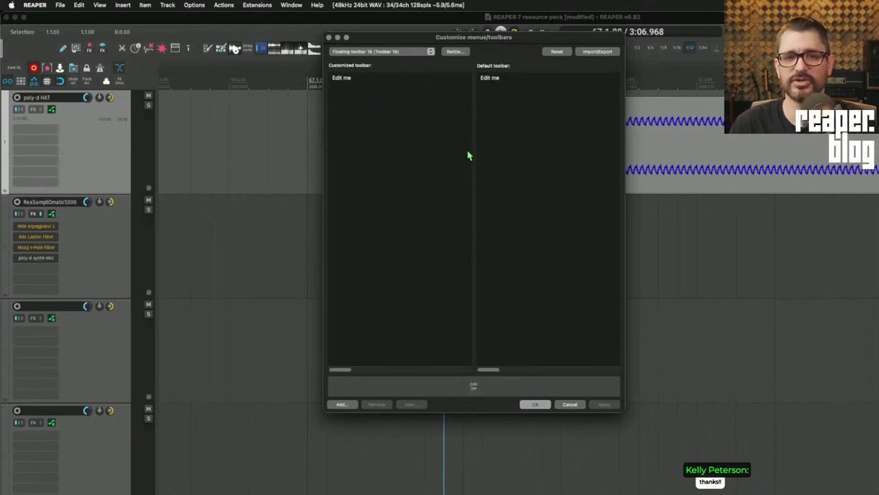
drag(390, 42, 393, 44)
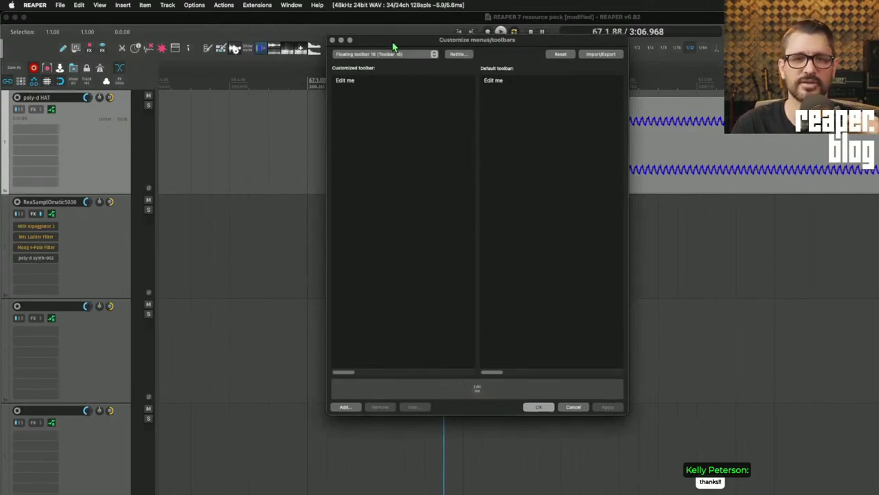
click(224, 5)
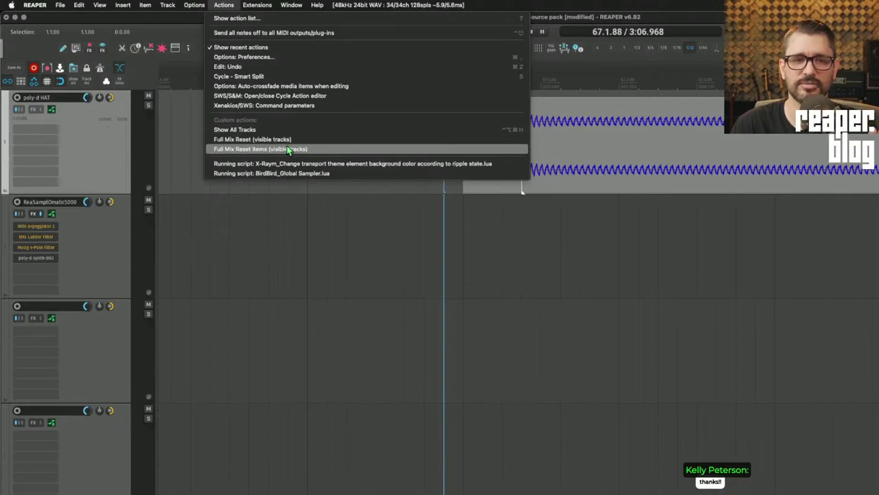
- Dismiss the Actions menu and filter the action list for 'cust'
click(182, 123)
key(super+comma)
key(Escape)
key(shift+slash)
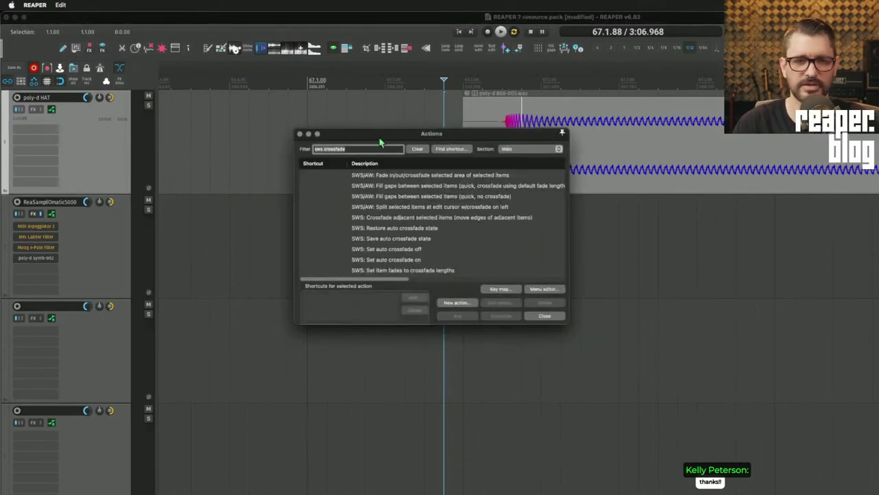
text(cust)
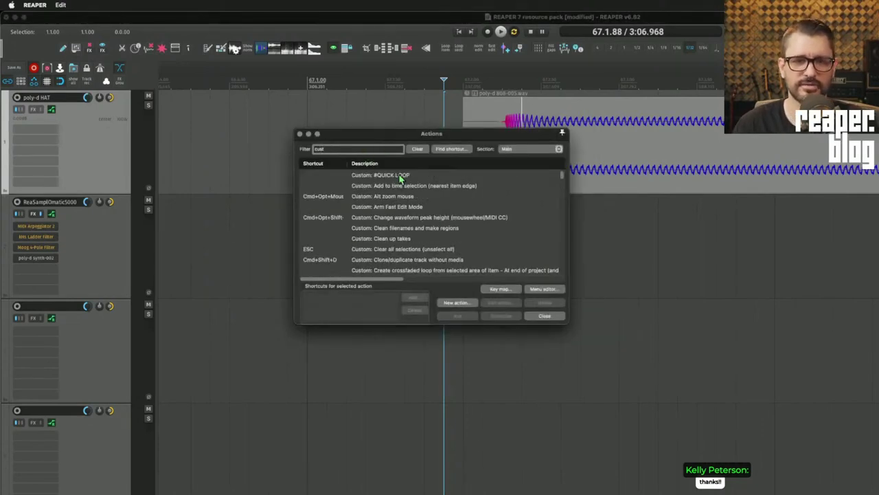
- Open the #QUICK LOOP custom action, leave Show in actions menu unchanged, and confirm
click(400, 177)
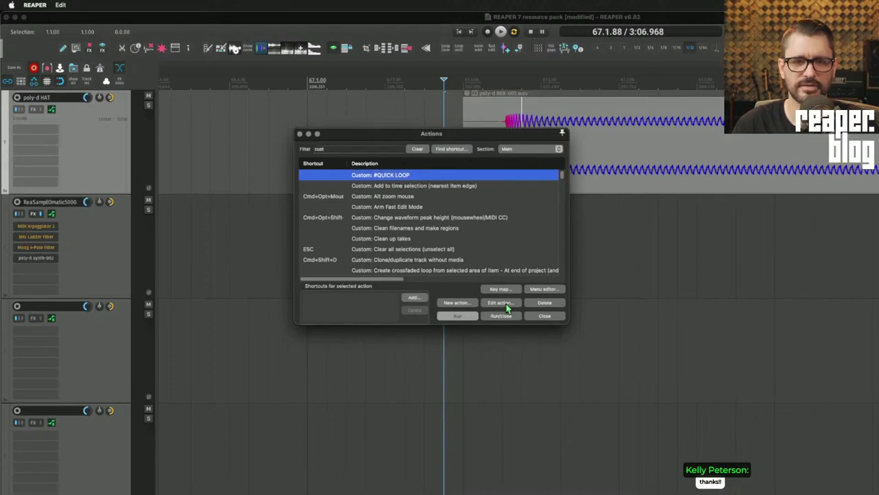
click(500, 302)
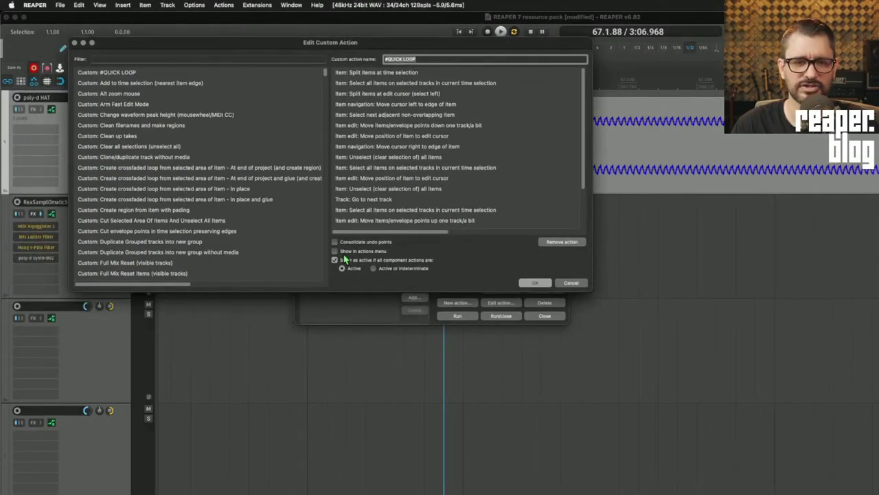
click(375, 252)
click(374, 253)
click(374, 253)
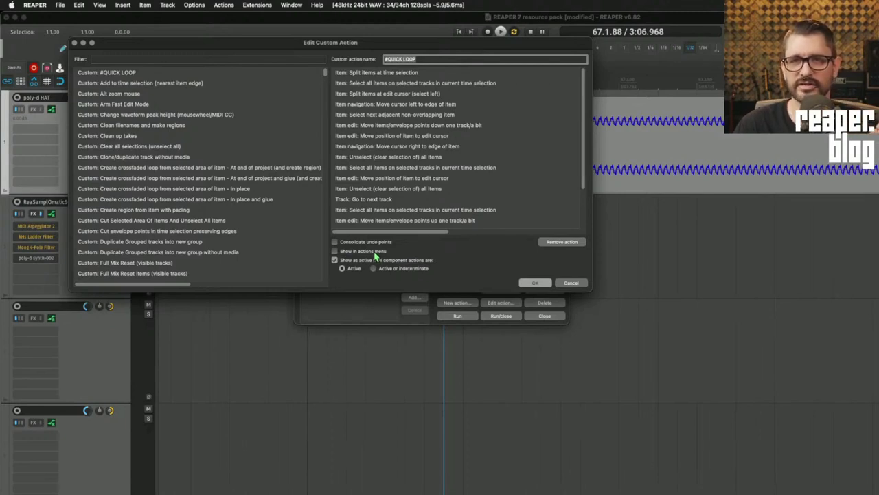
click(543, 285)
click(412, 59)
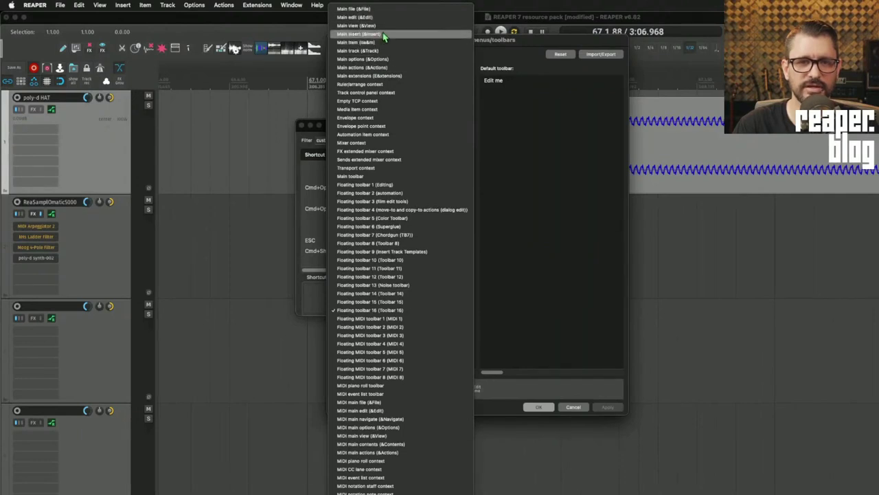
- Select Main actions (&Actions) for customizing and review the Actions menu's current entries
click(397, 68)
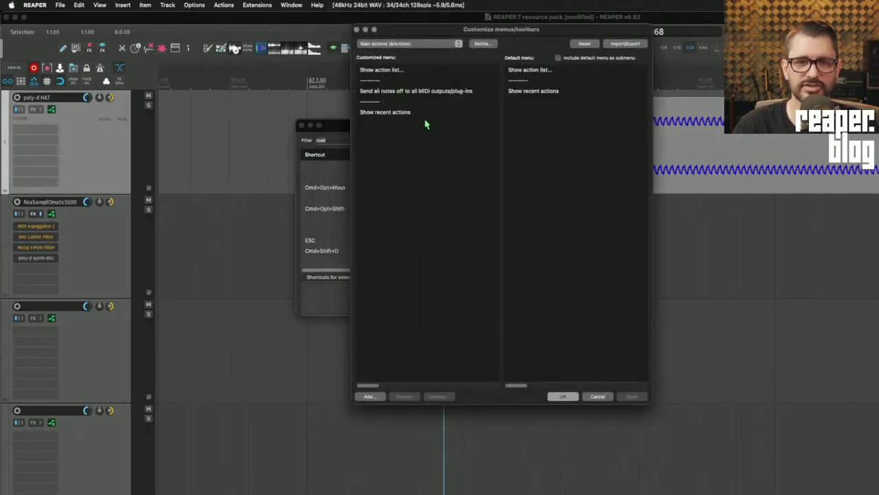
click(223, 6)
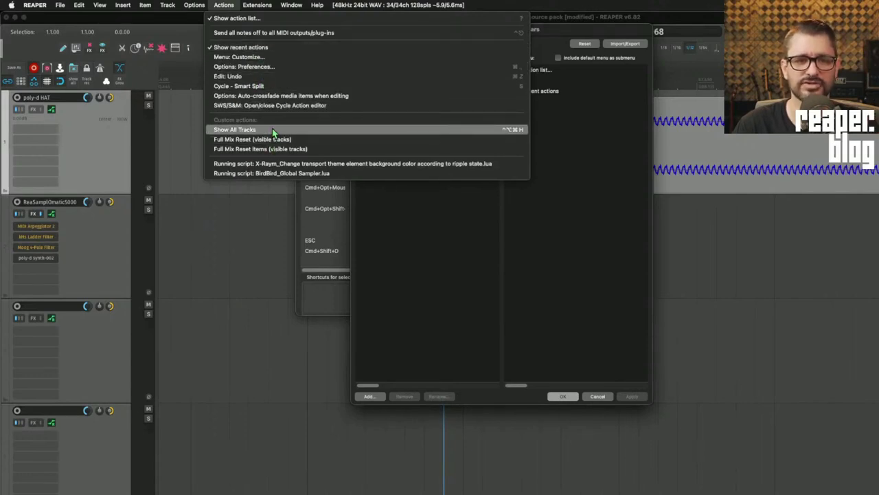
click(401, 229)
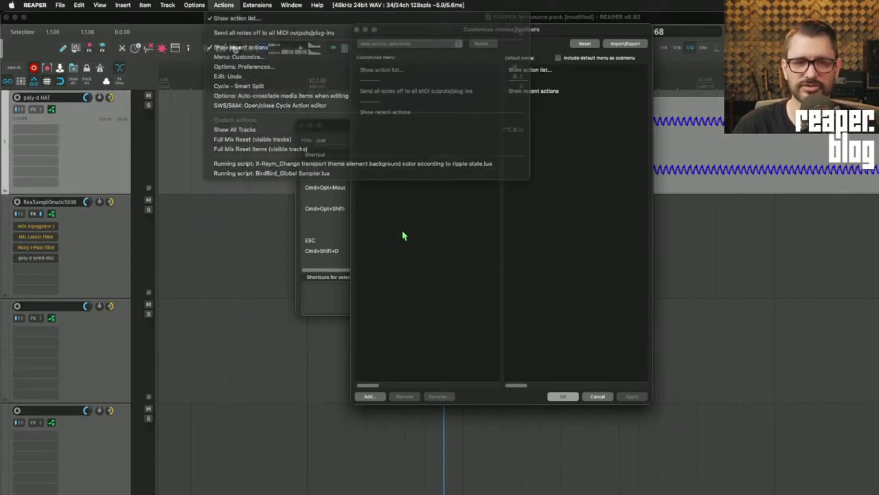
- Add a new Actions menu entry, compare it against the Extensions menu, then close the customization windows
click(368, 396)
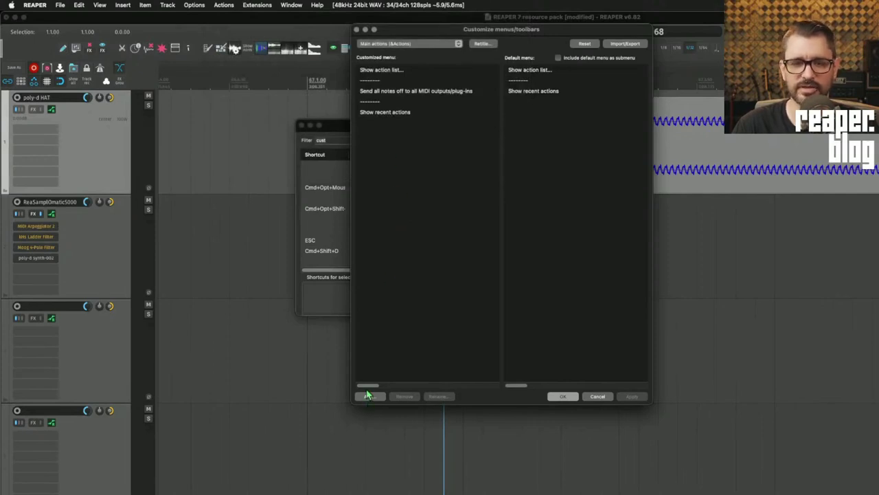
drag(331, 131, 182, 165)
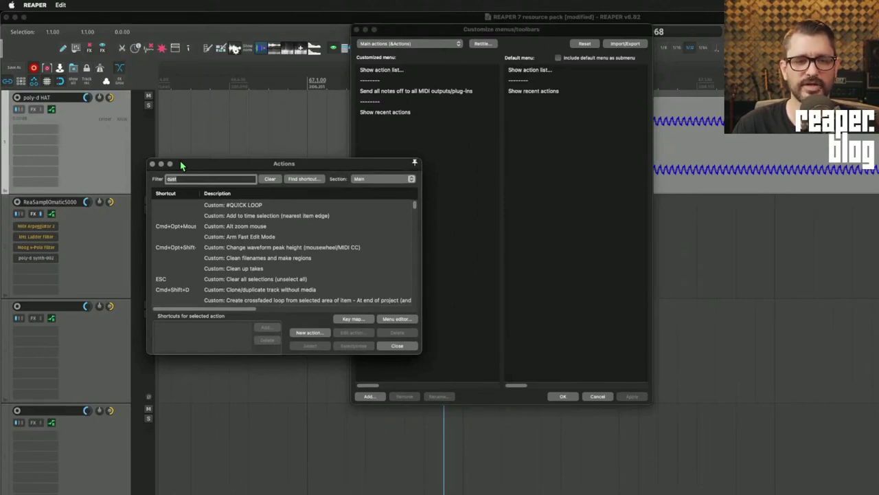
click(458, 187)
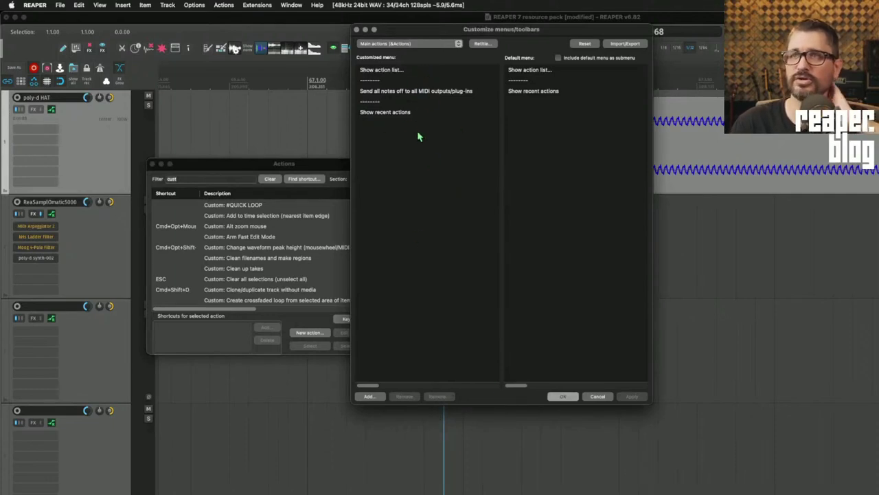
click(257, 6)
mouse_move(224, 5)
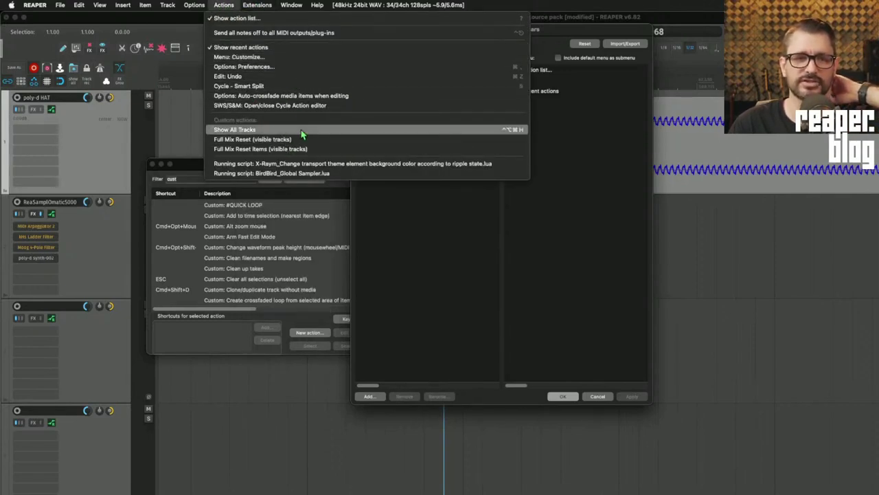
click(412, 242)
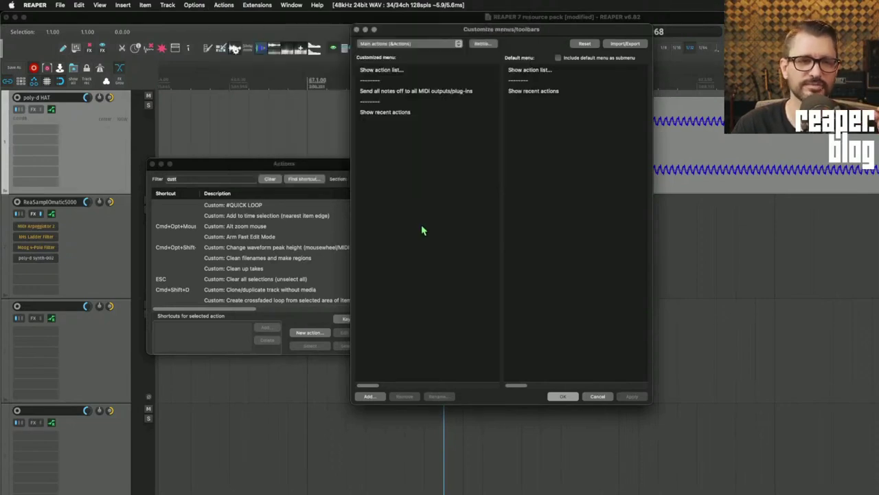
click(356, 30)
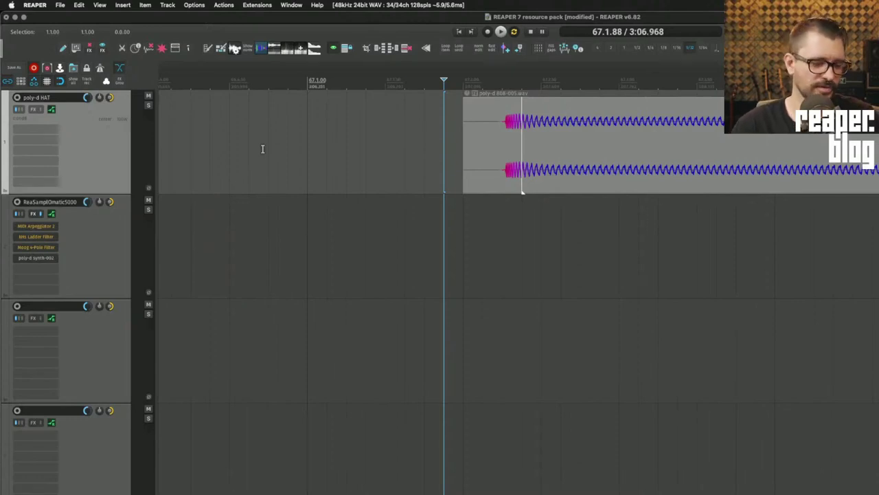
- Set the edit cursor to 67.1.50, preview the Lokasenna Radial Menu's Envelopes and MIDI Editor submenus, and dismiss it
click(377, 139)
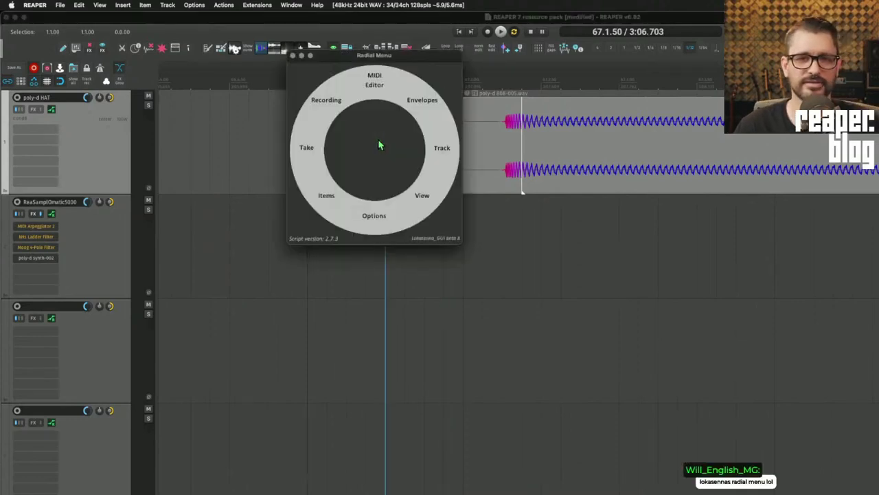
mouse_move(422, 103)
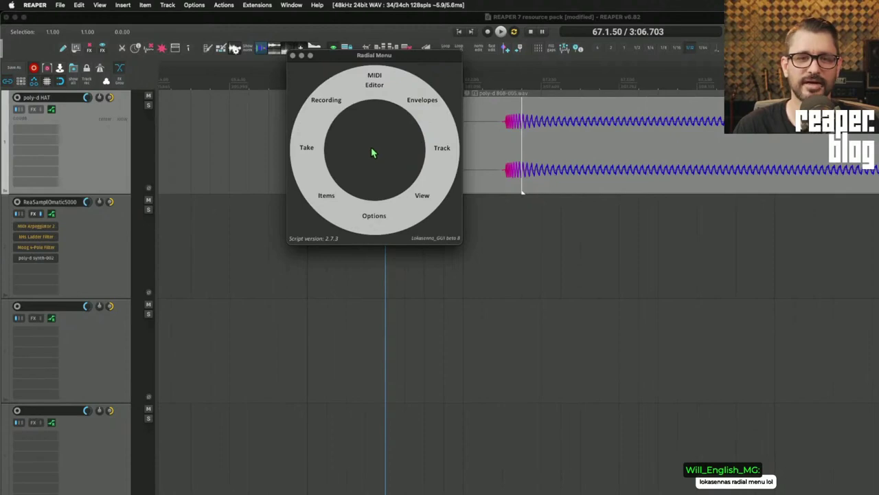
mouse_move(371, 113)
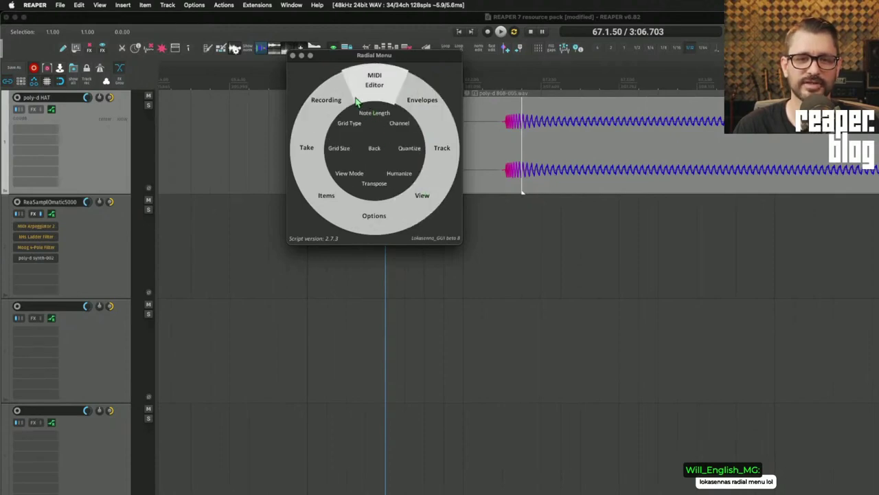
key(Escape)
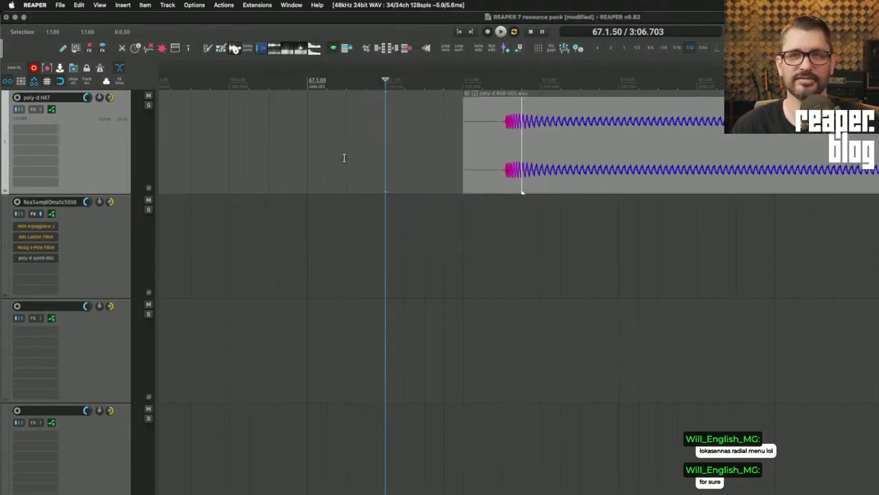